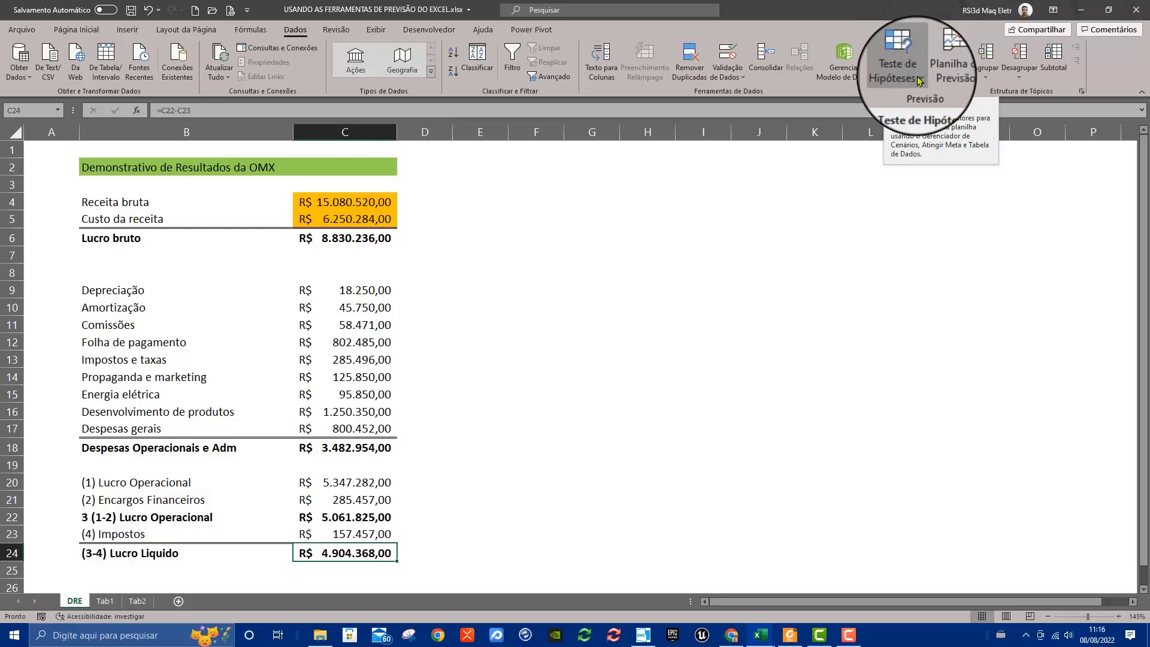
# Open the Scenario Manager and start a new scenario named "Ideal"
pyautogui.click(920, 81)
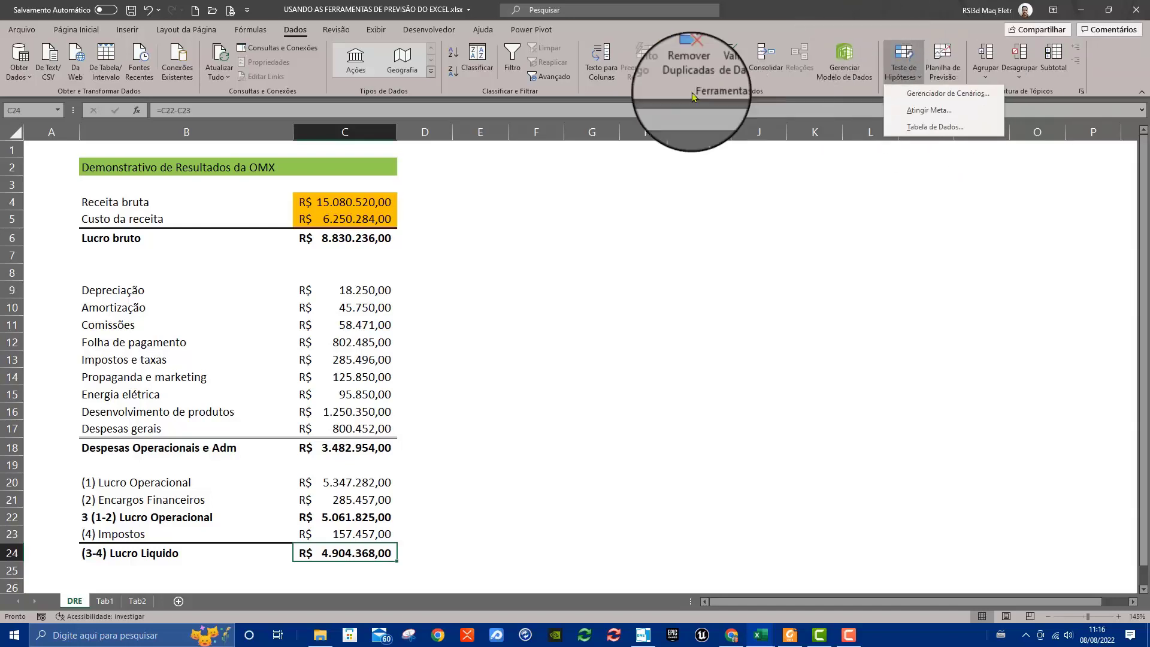
pyautogui.click(919, 91)
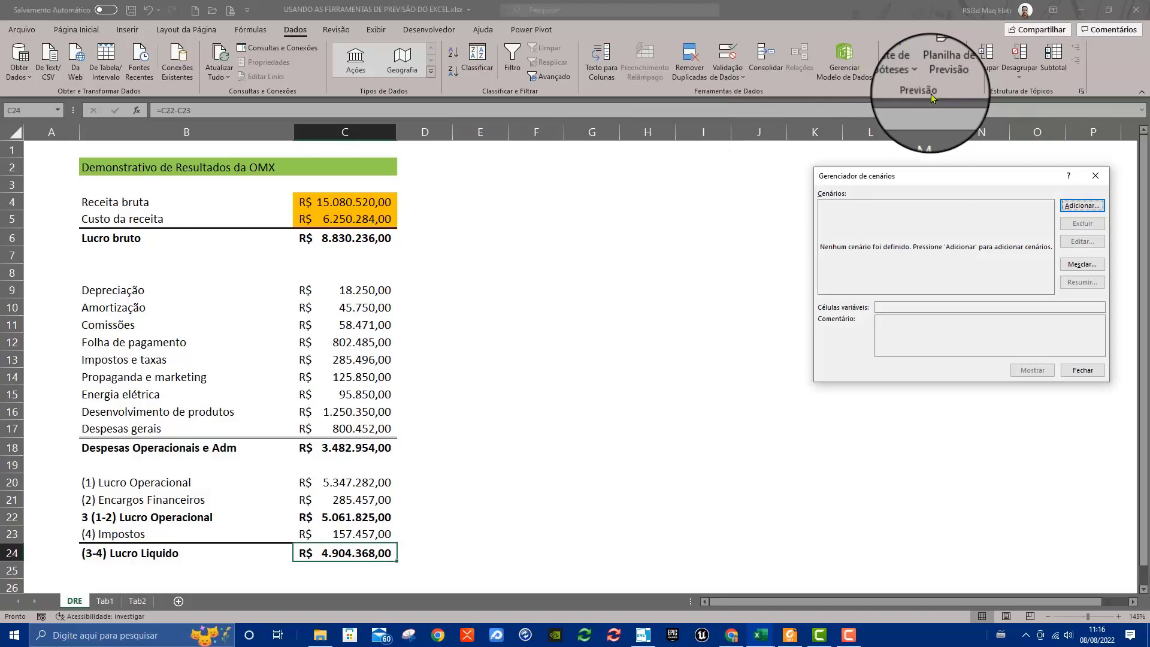
pyautogui.moveTo(984, 183); pyautogui.dragTo(748, 248)
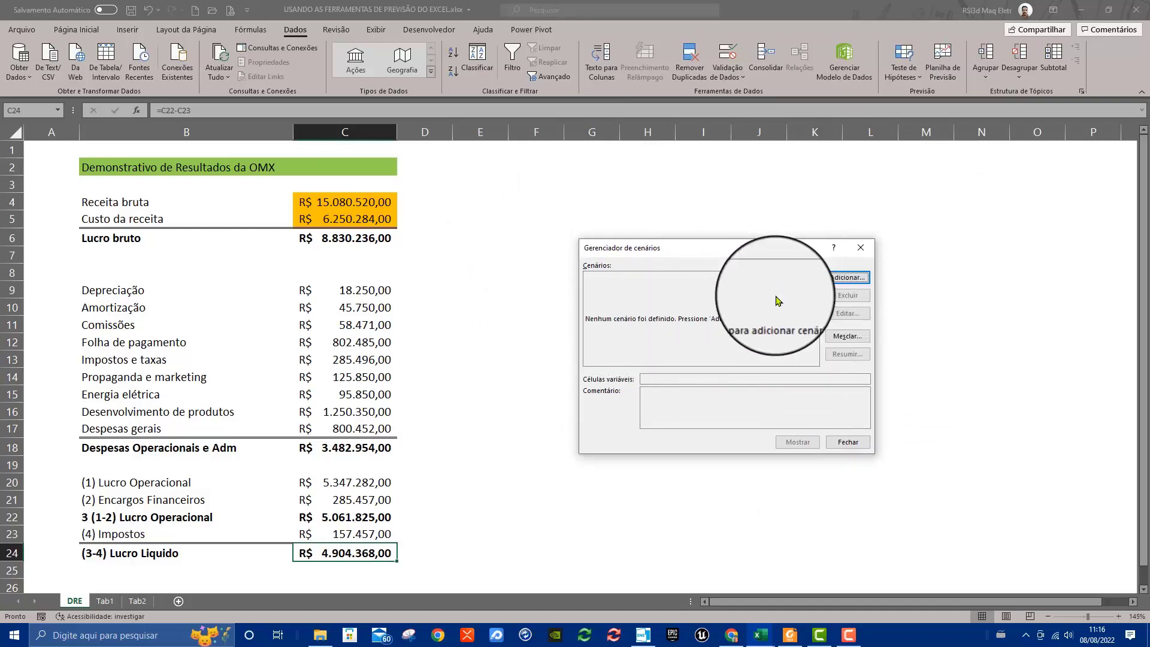
pyautogui.click(848, 280)
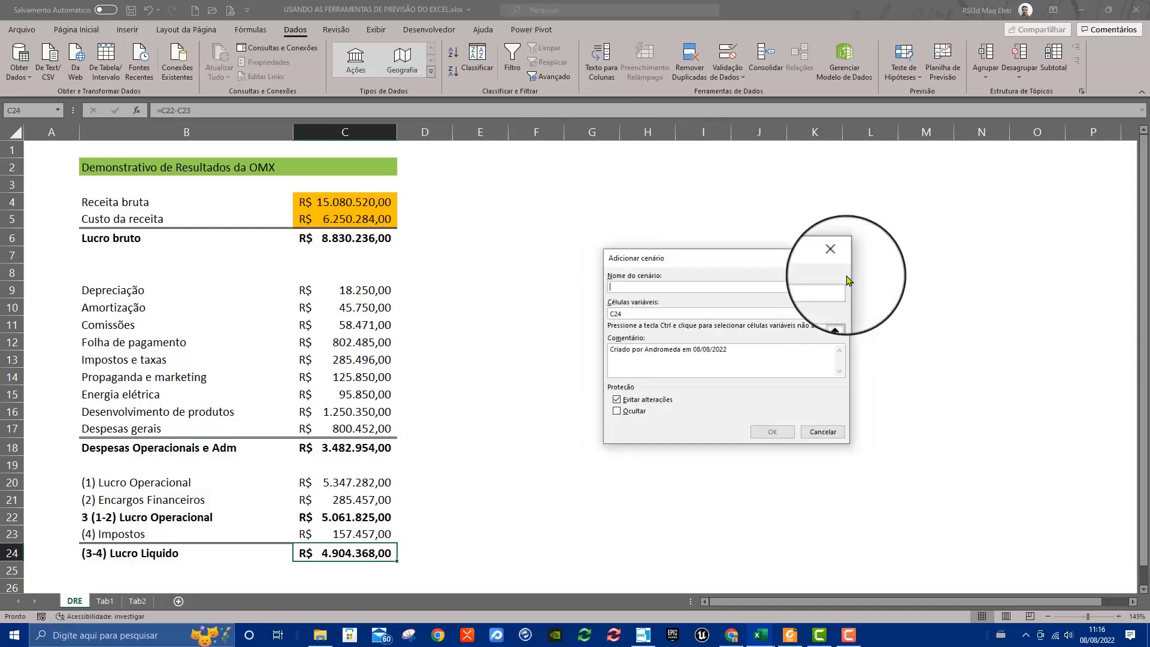
pyautogui.moveTo(737, 258); pyautogui.dragTo(776, 240)
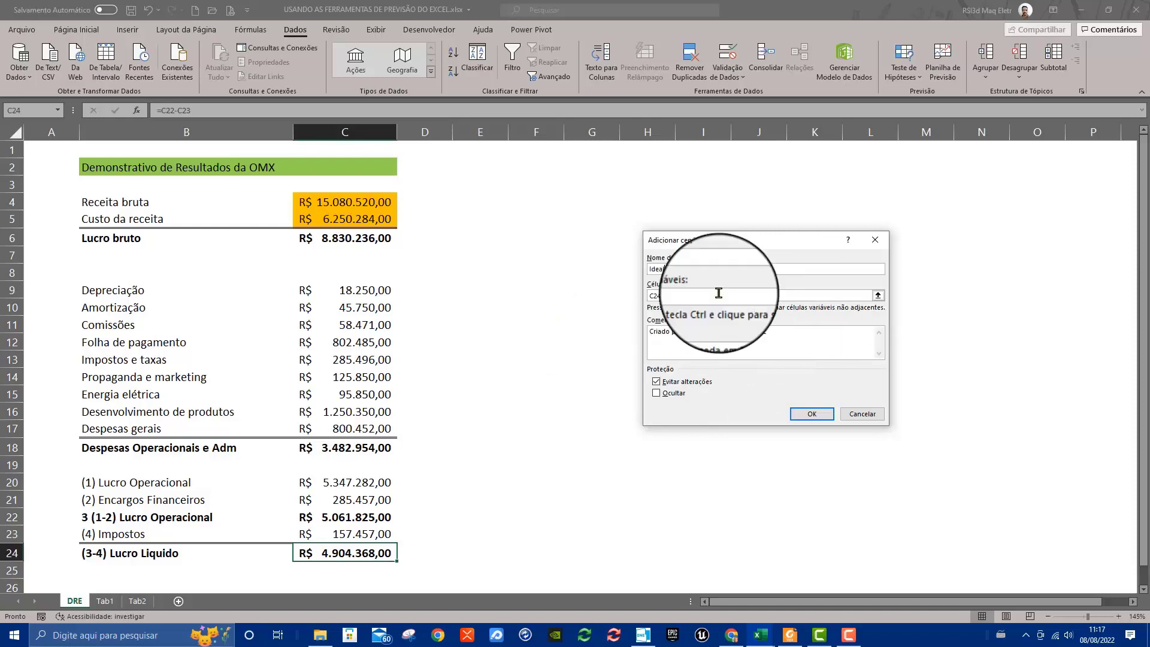
# Set the Ideal scenario's changing cells to the gross revenue and revenue cost values in C4:C5
pyautogui.click(683, 296)
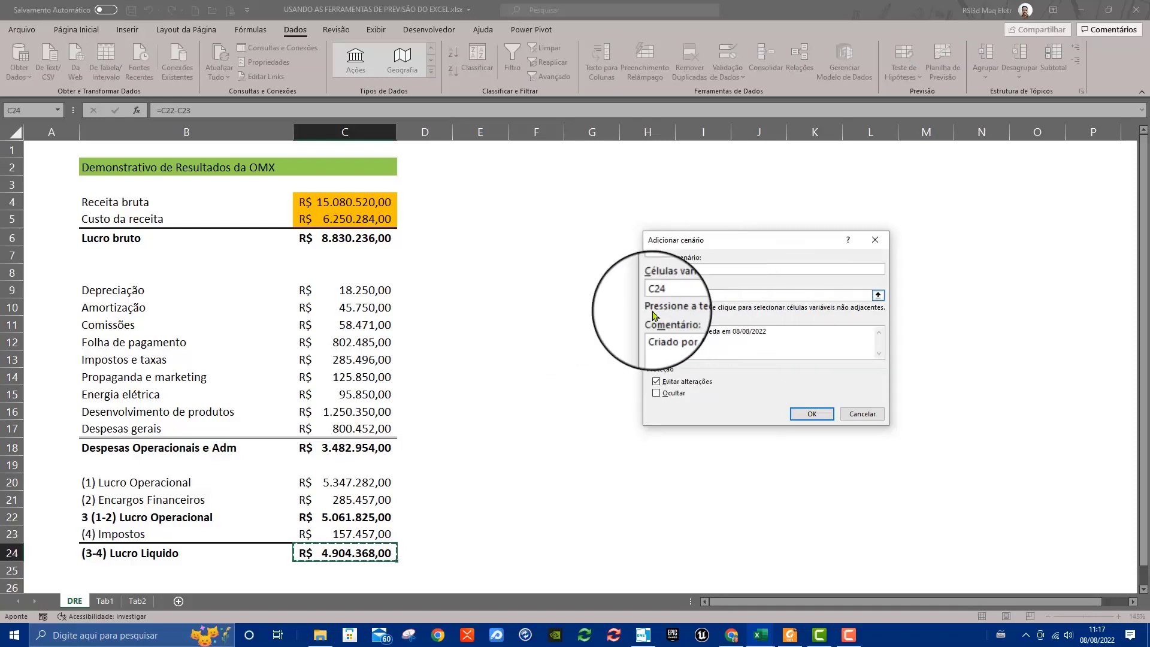
pyautogui.click(345, 208)
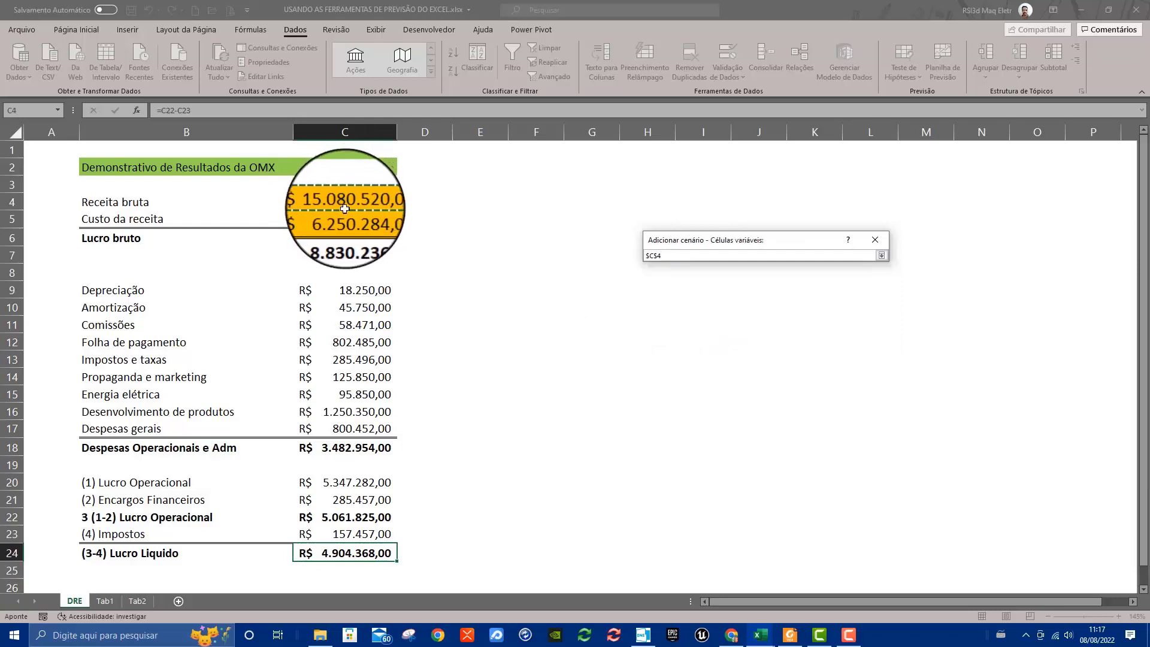
pyautogui.moveTo(345, 208); pyautogui.dragTo(350, 220)
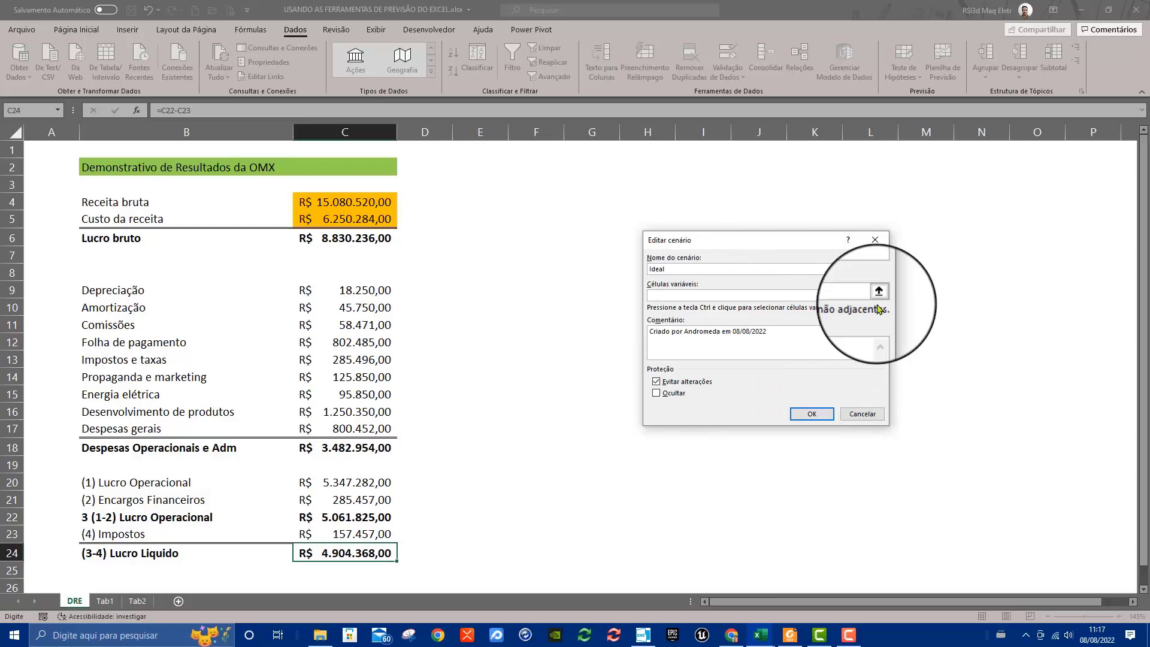
pyautogui.click(879, 298)
pyautogui.moveTo(820, 240); pyautogui.dragTo(809, 352)
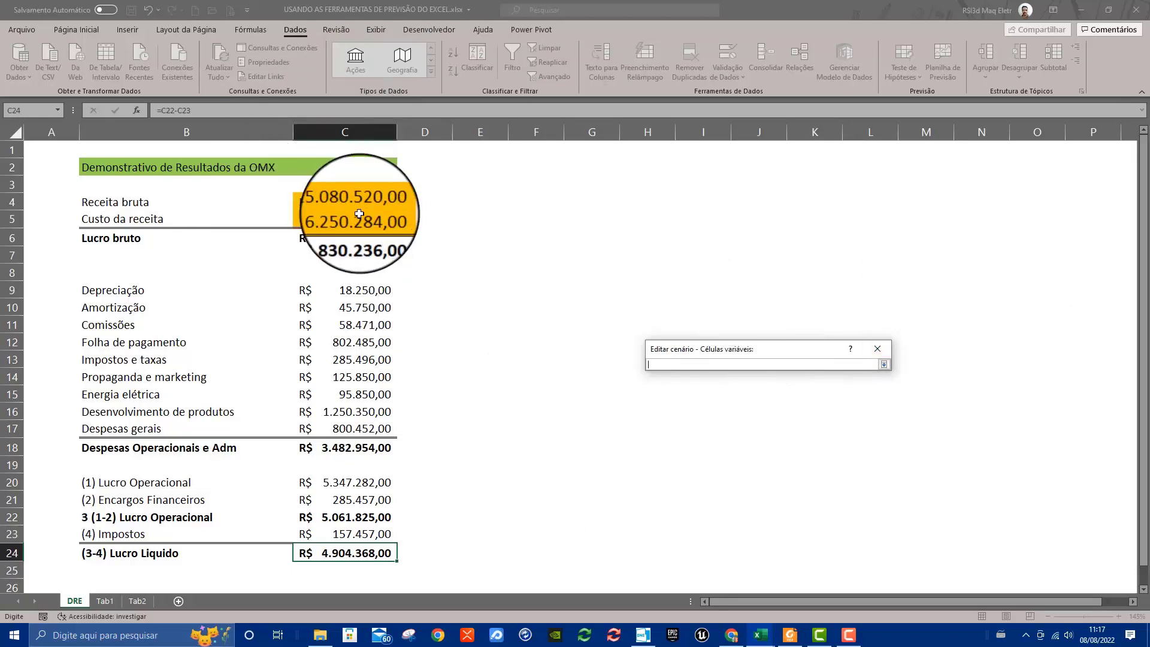
pyautogui.moveTo(336, 198); pyautogui.dragTo(345, 212)
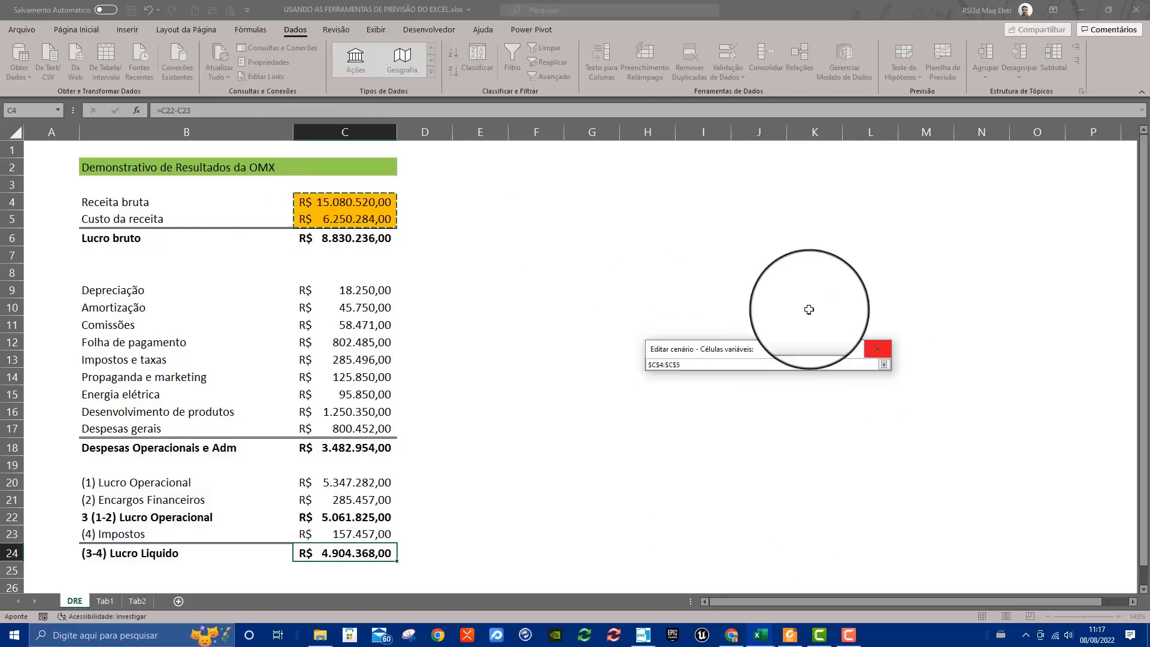
pyautogui.click(886, 368)
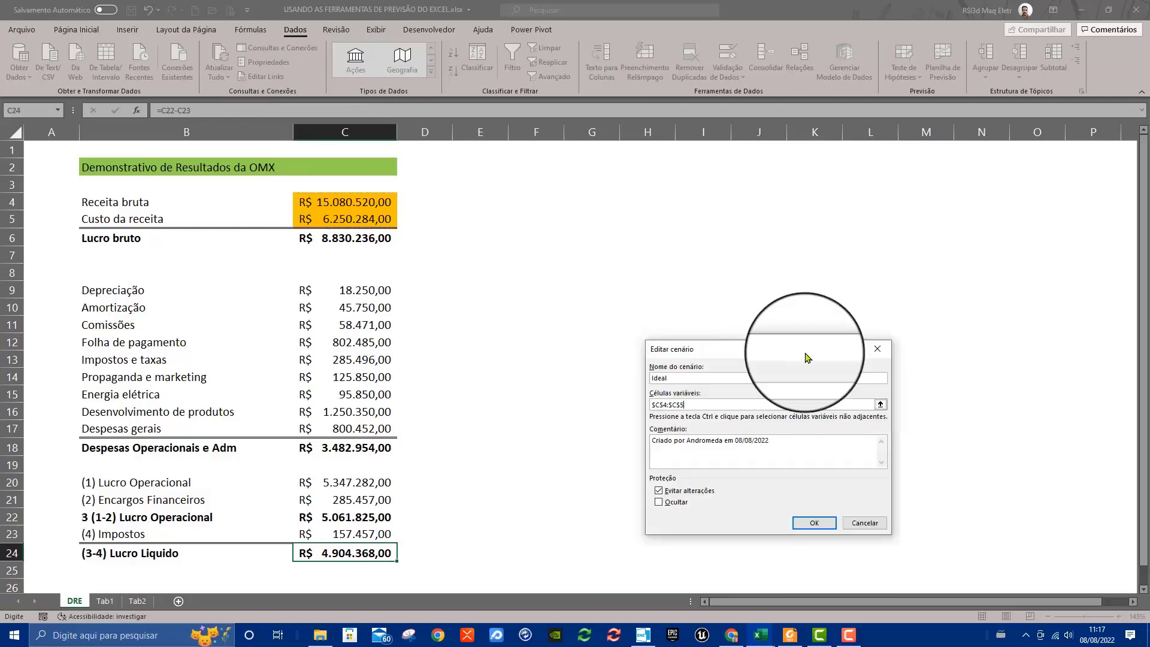
pyautogui.moveTo(735, 198); pyautogui.dragTo(719, 199)
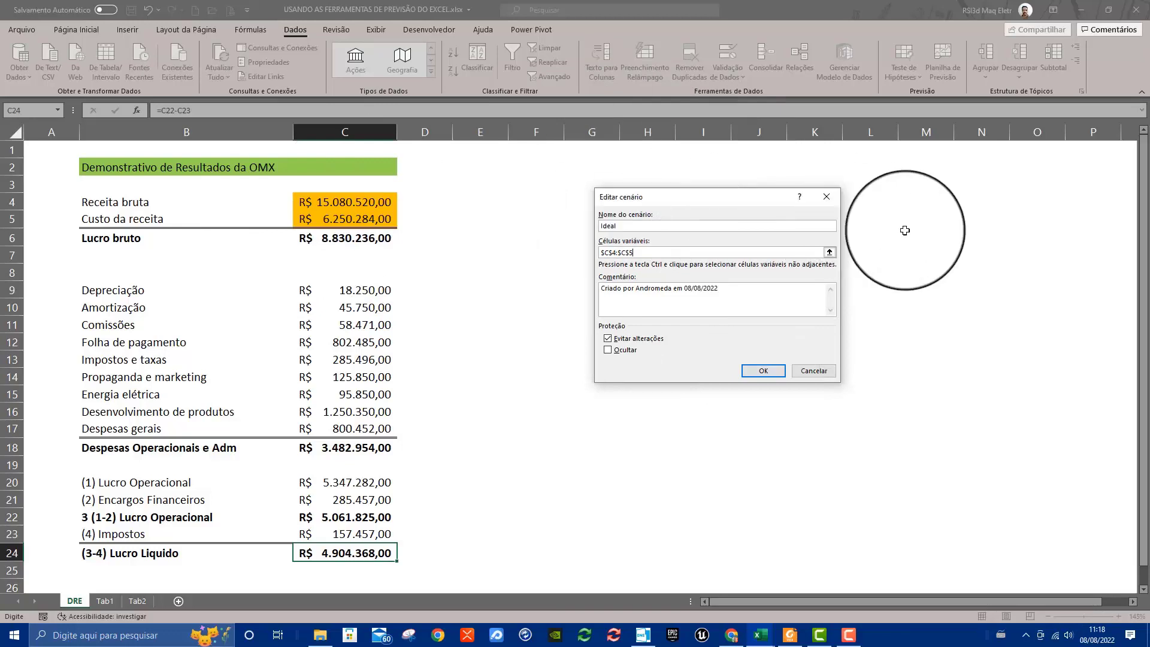
# Give the Ideal scenario the values 16000000 for C4 and 8500000 for C5, and save it
pyautogui.click(772, 375)
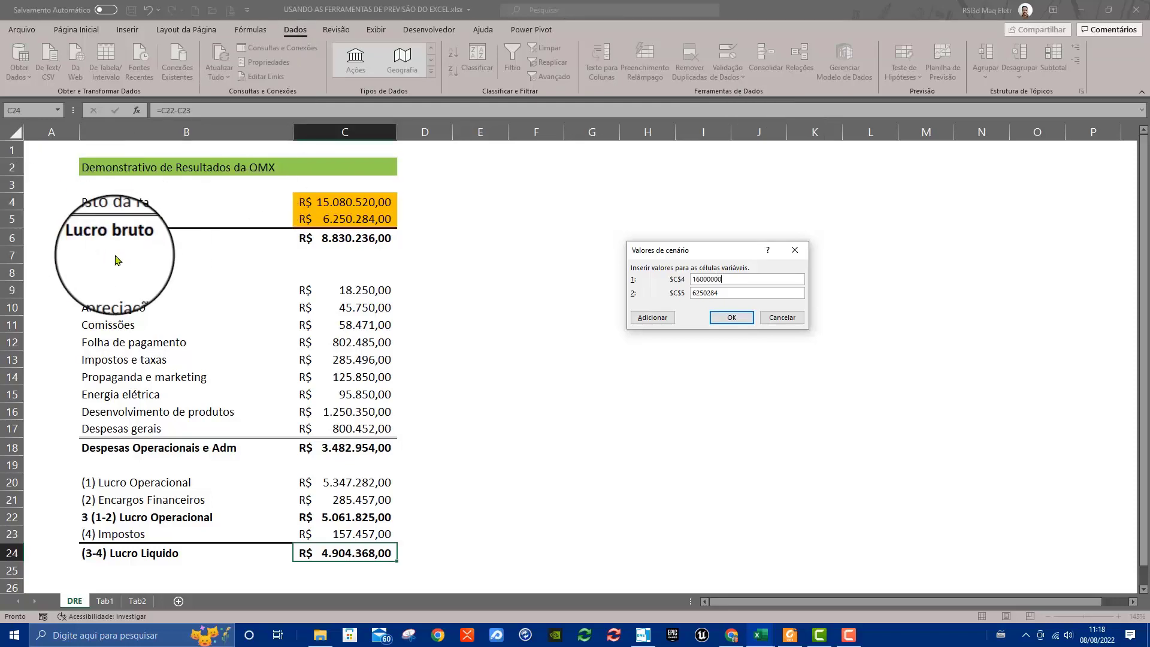
pyautogui.doubleClick(743, 292)
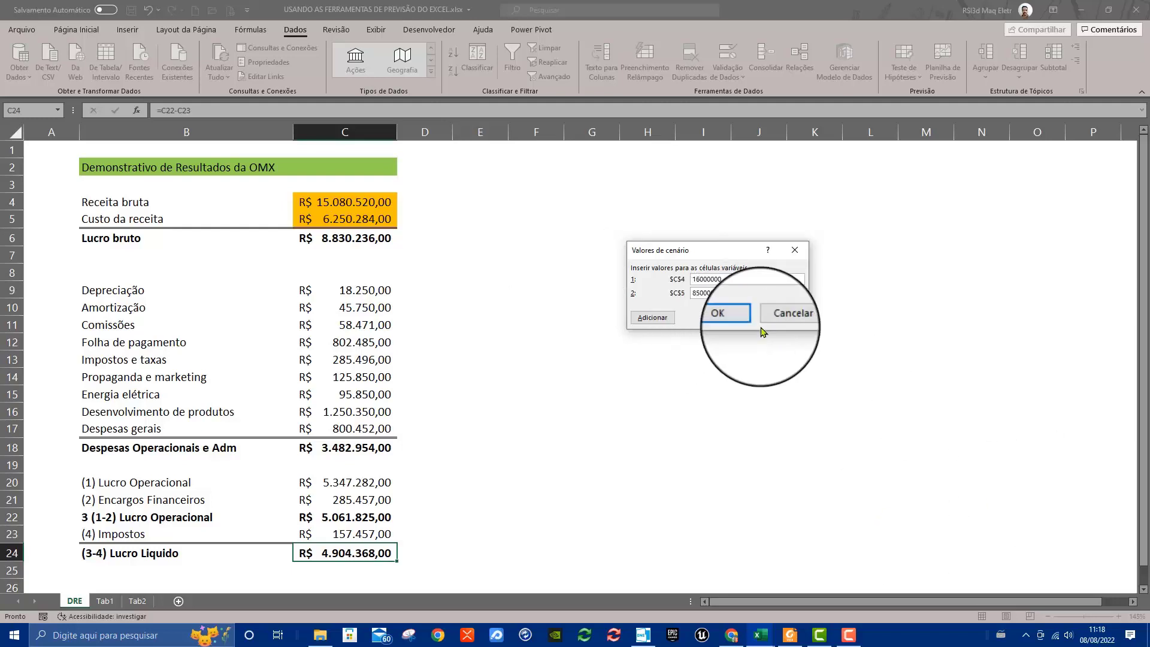
pyautogui.click(732, 317)
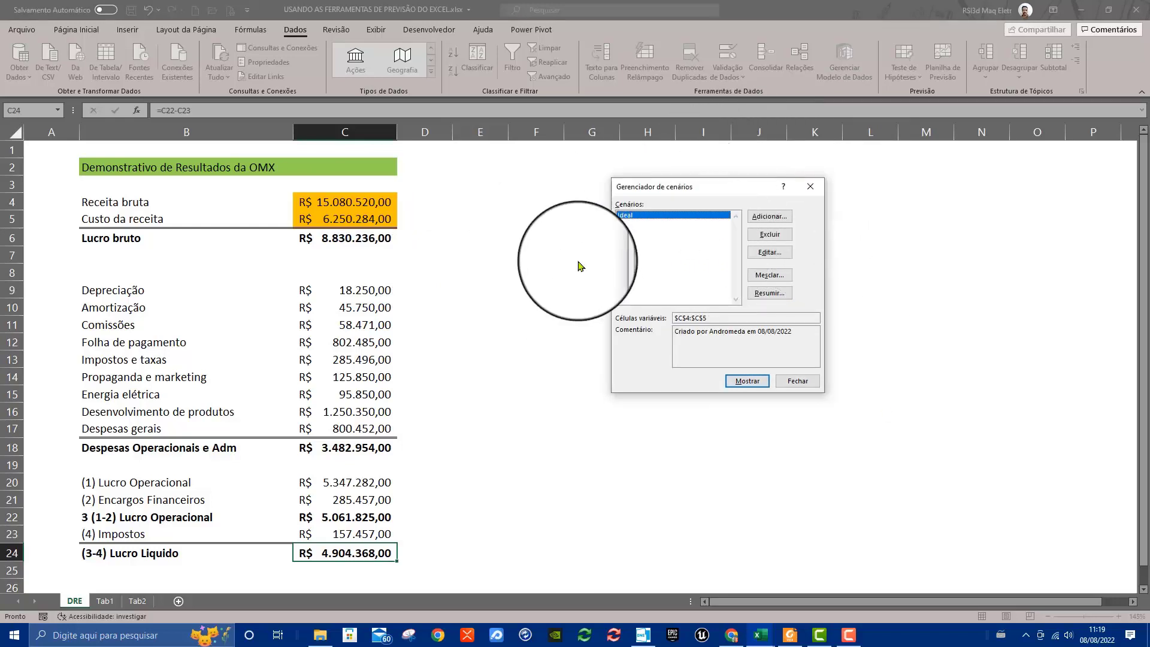
# Review the Ideal scenario's definition and its stored cell values
pyautogui.moveTo(703, 186); pyautogui.dragTo(684, 242)
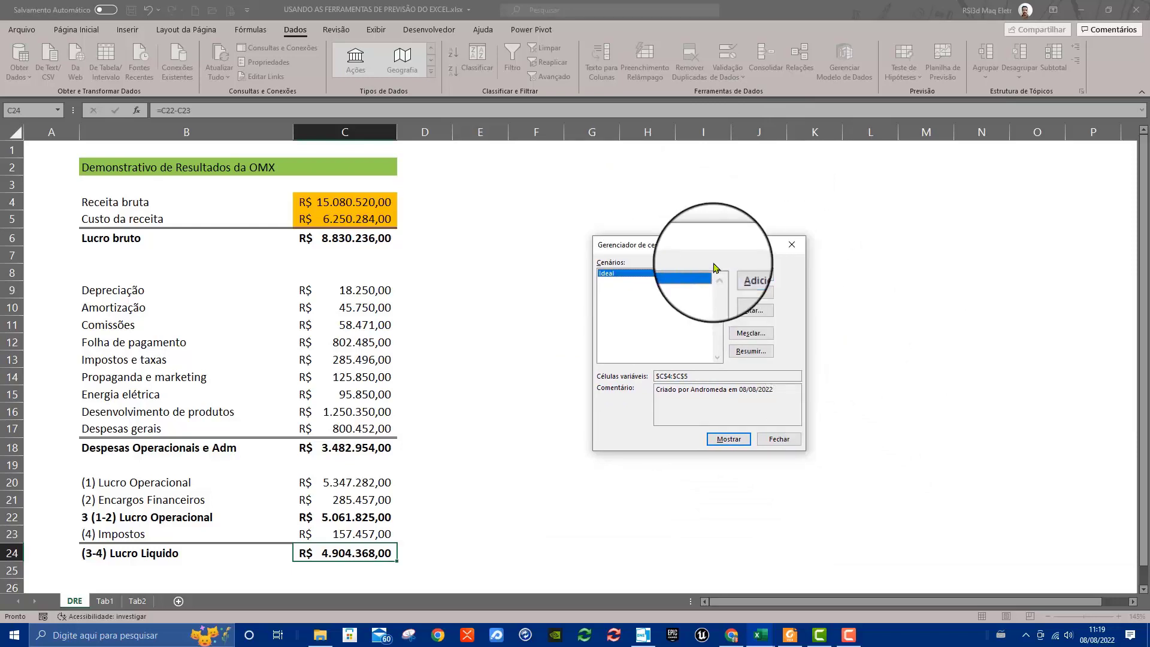
pyautogui.click(763, 313)
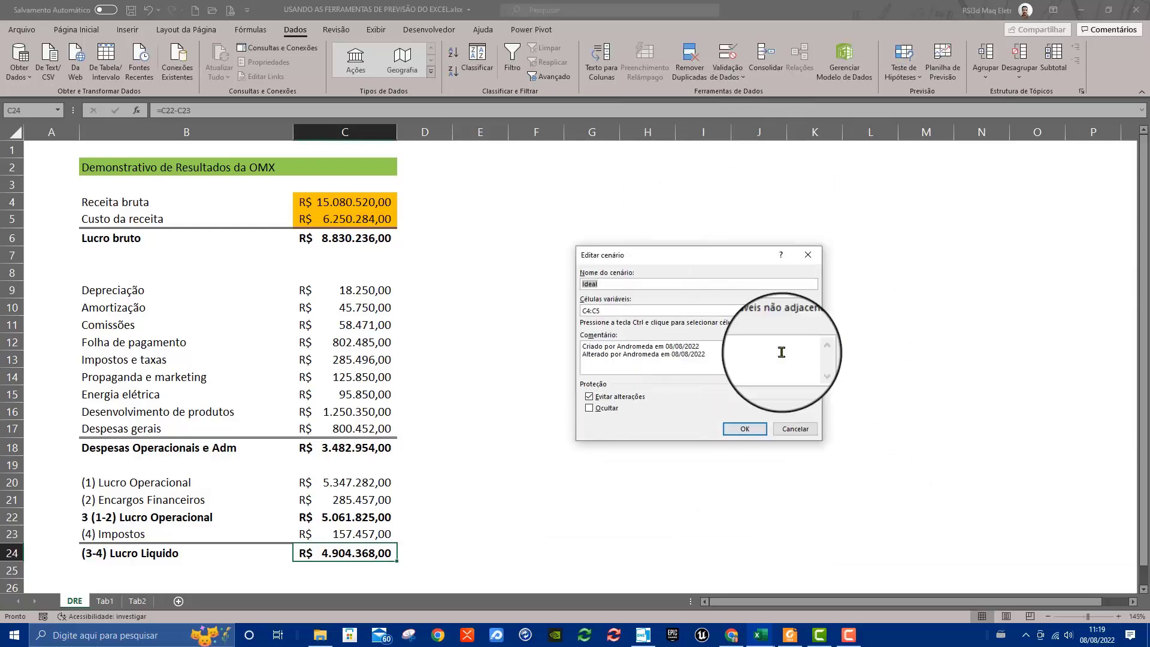
pyautogui.click(735, 430)
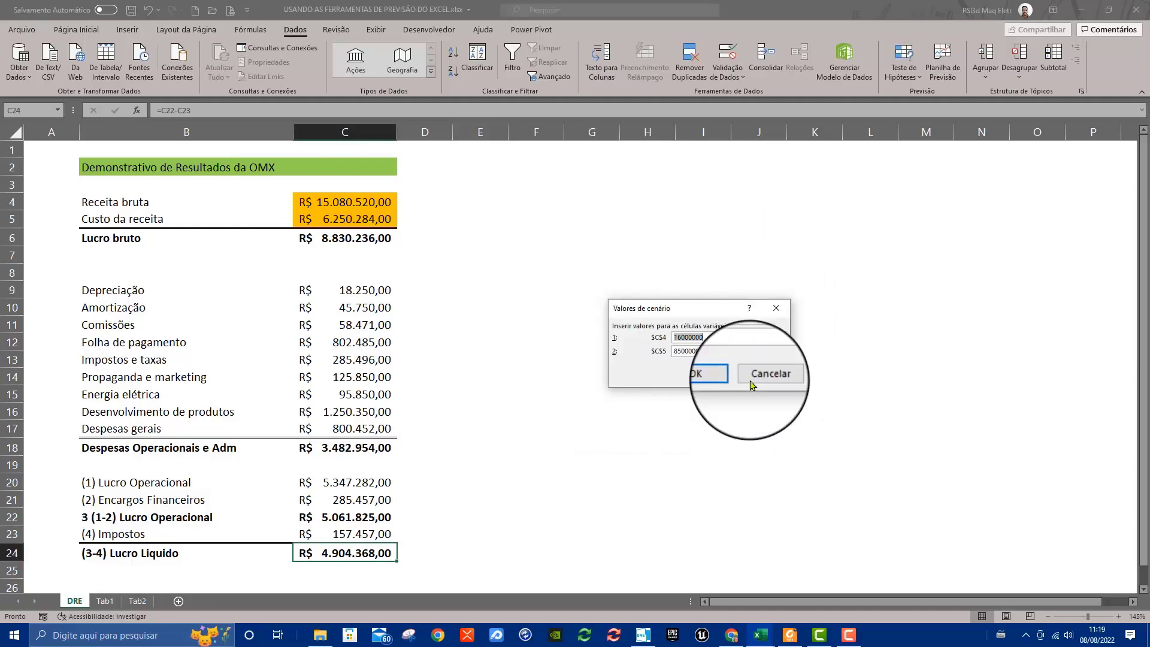
pyautogui.click(716, 376)
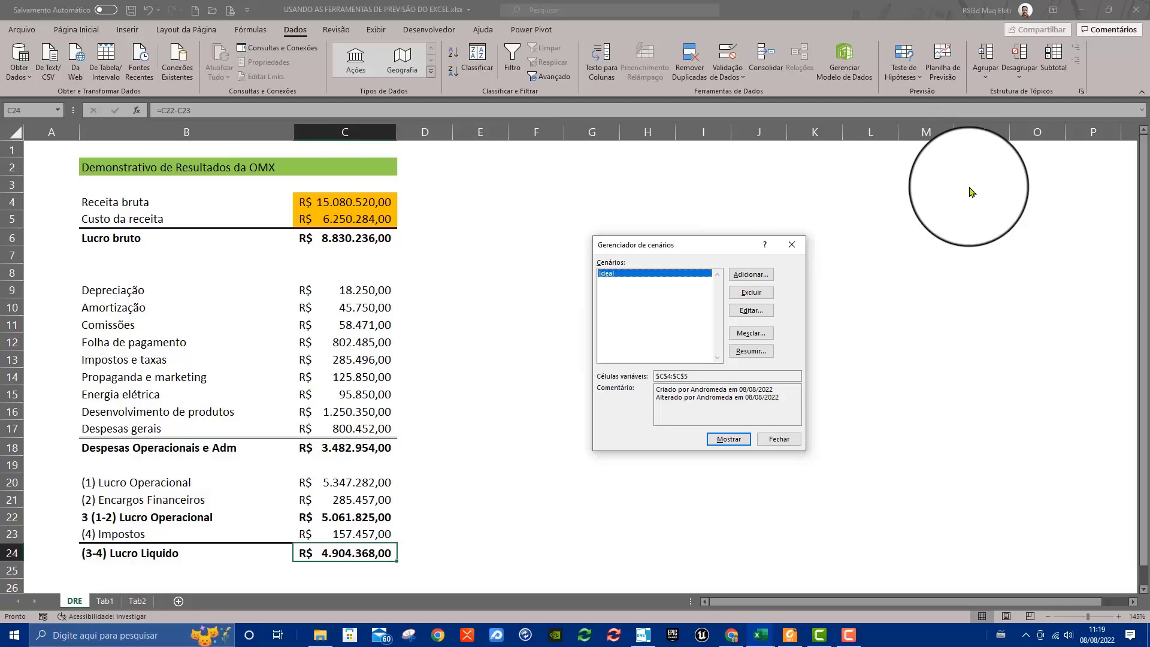
# Add a scenario named "Pessimista" for C4:C5 with the values 11000000 for C4 and 8000000 for C5
pyautogui.click(752, 274)
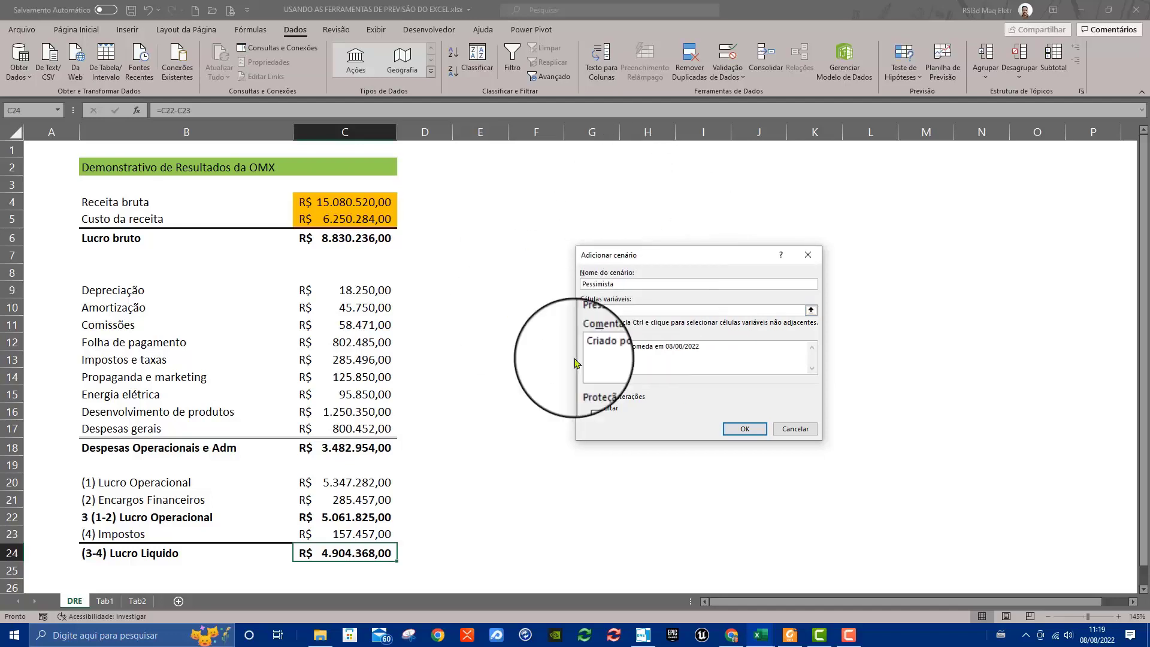
pyautogui.click(759, 433)
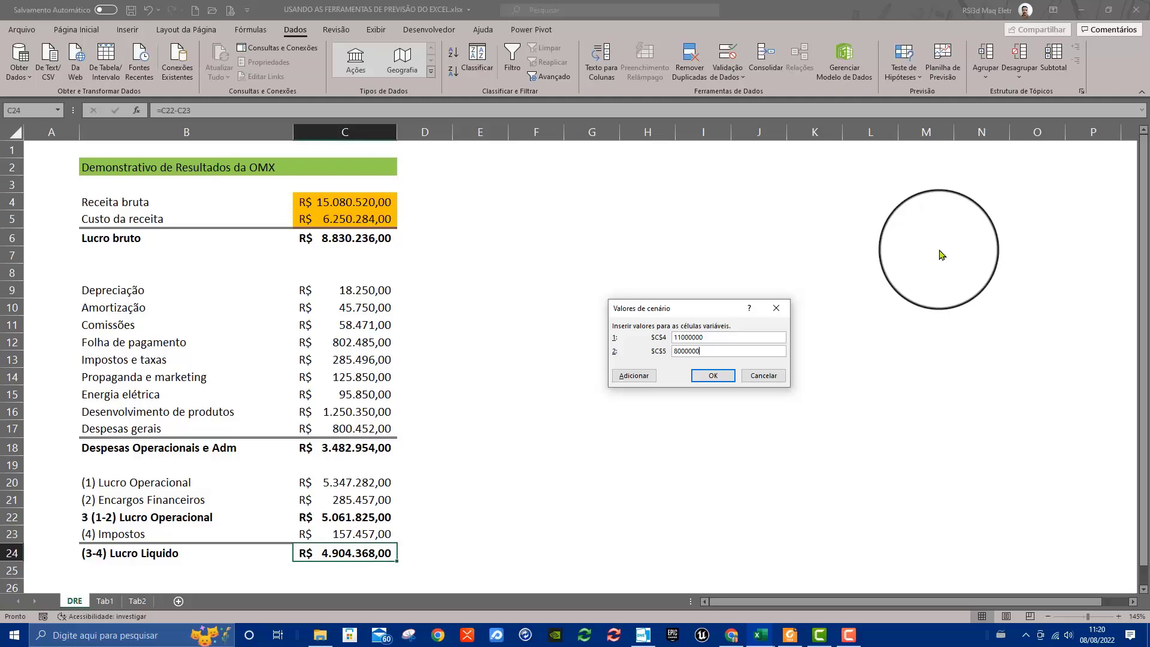
pyautogui.click(713, 375)
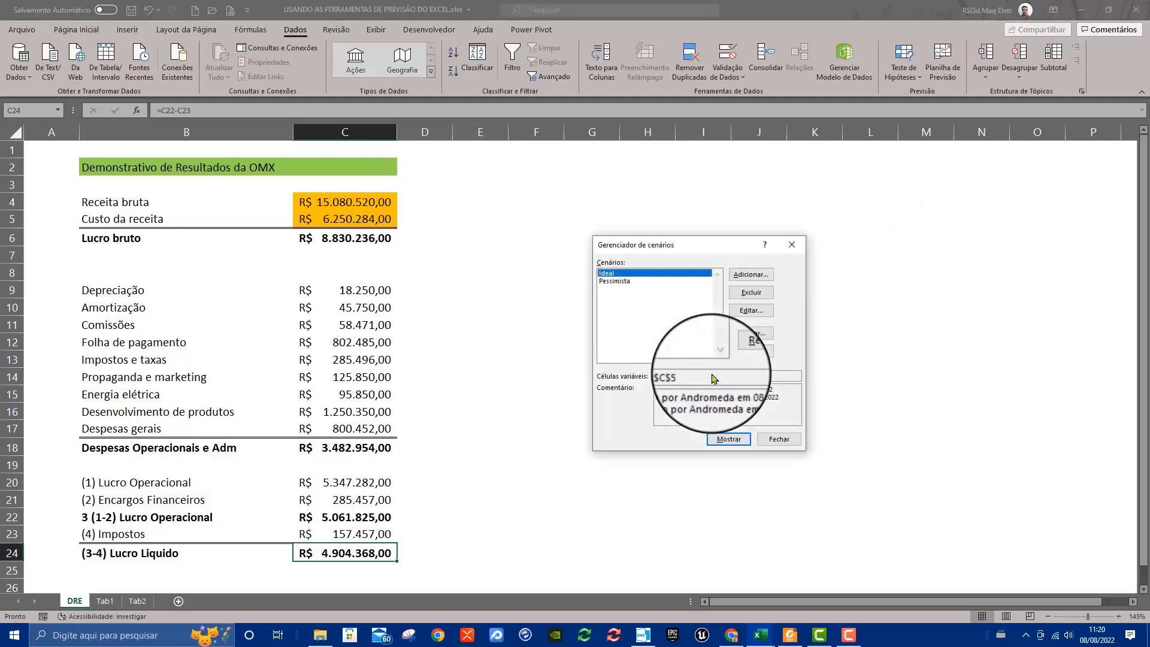
# Add a scenario named "Otimista" for C4:C5 with the values 18500000 for C4 and 10800000 for C5
pyautogui.click(623, 282)
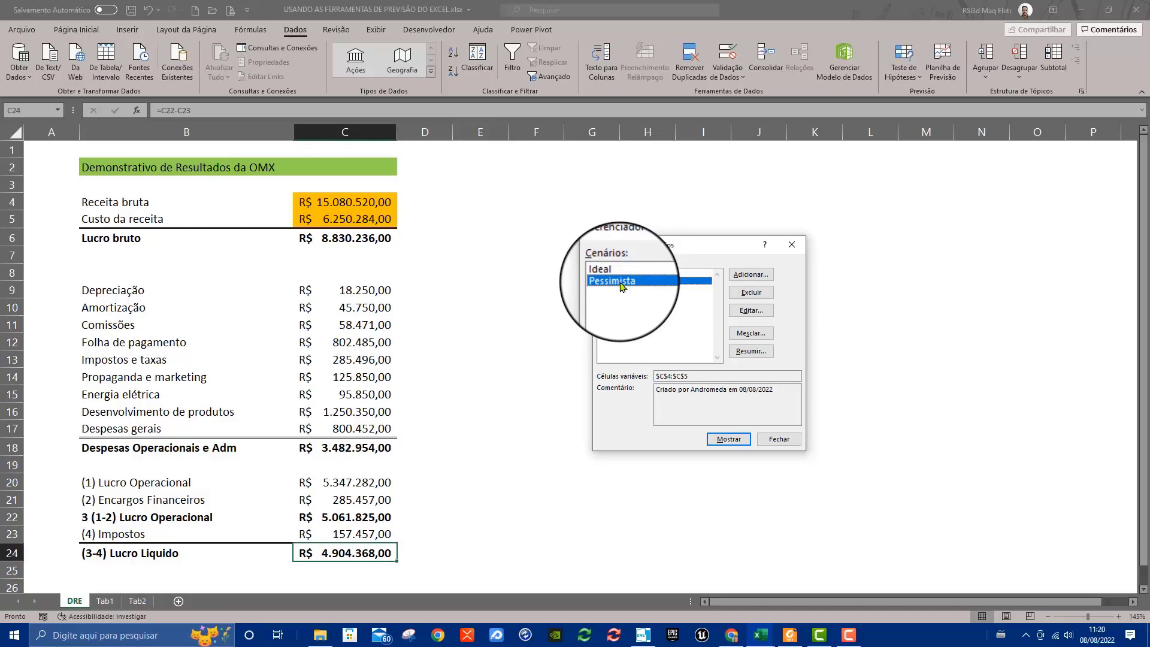
pyautogui.click(759, 276)
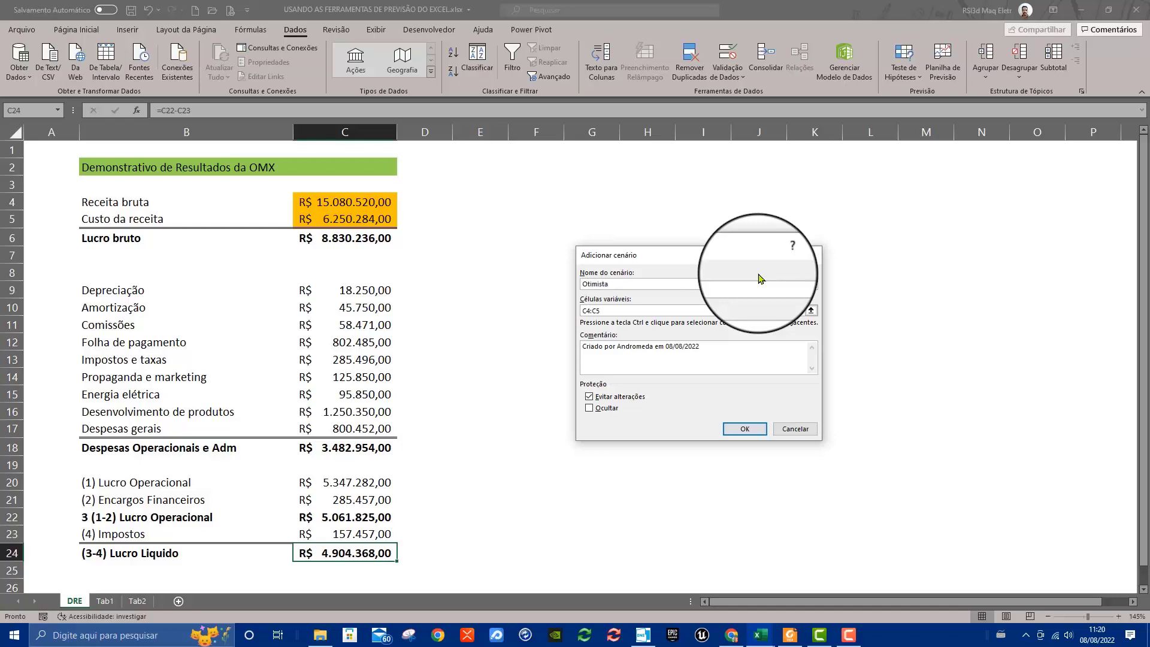
pyautogui.click(745, 429)
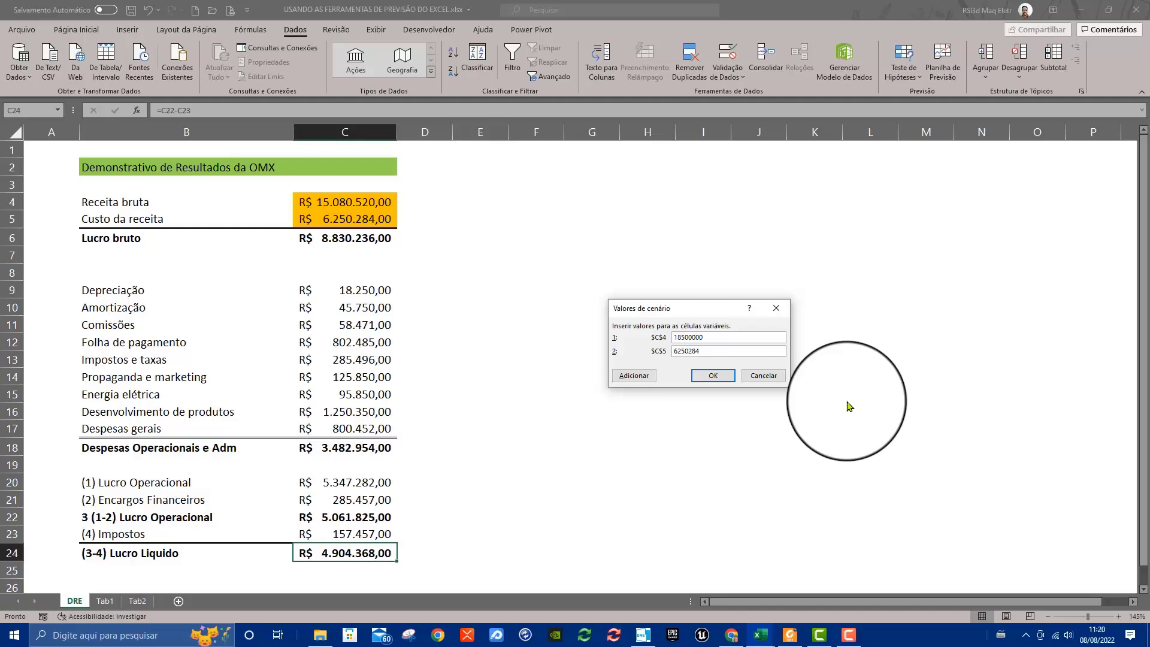
pyautogui.click(679, 351)
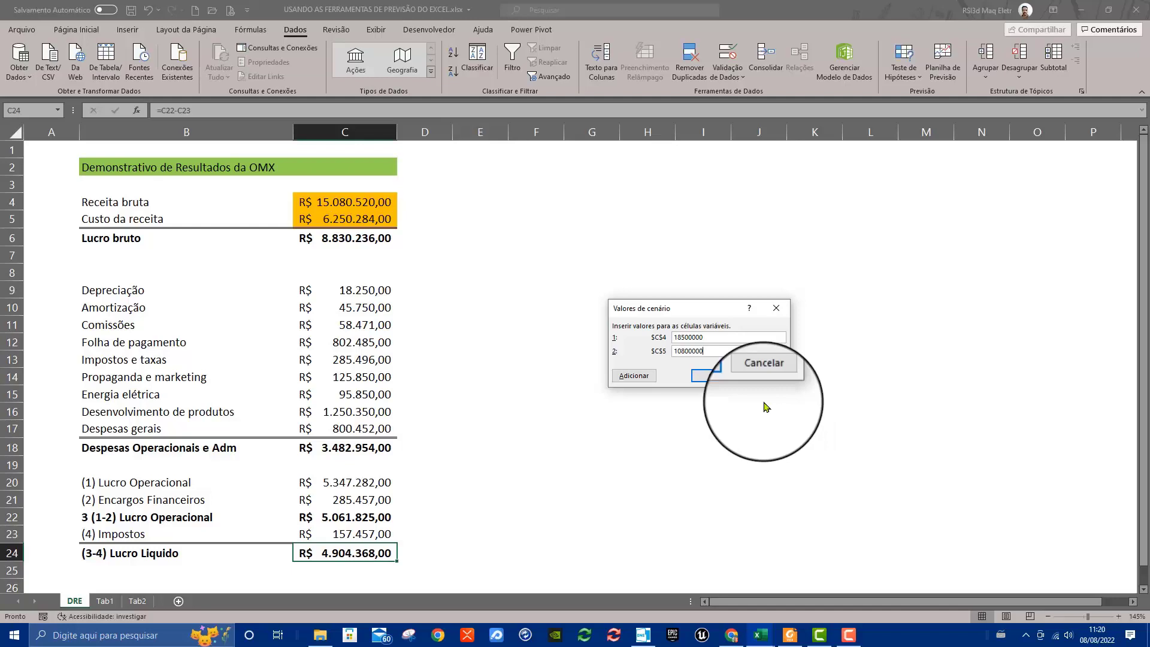
pyautogui.click(713, 376)
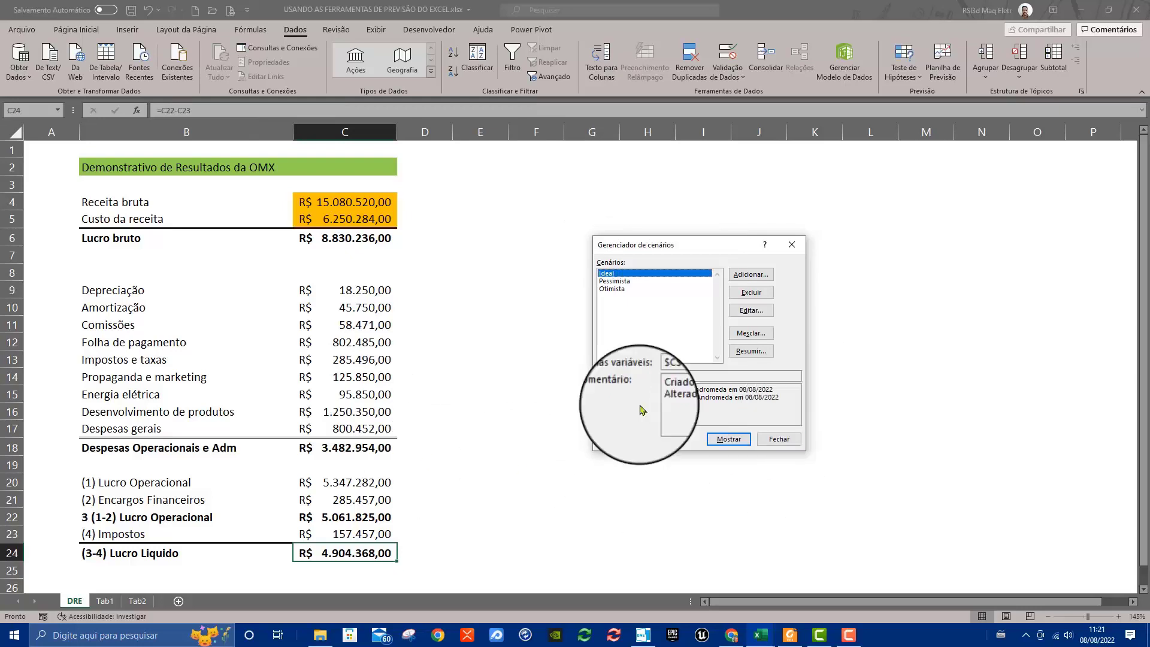
# Show the Ideal and Pessimista scenarios in turn on the income statement, returning to Ideal, to compare net profit
pyautogui.click(746, 444)
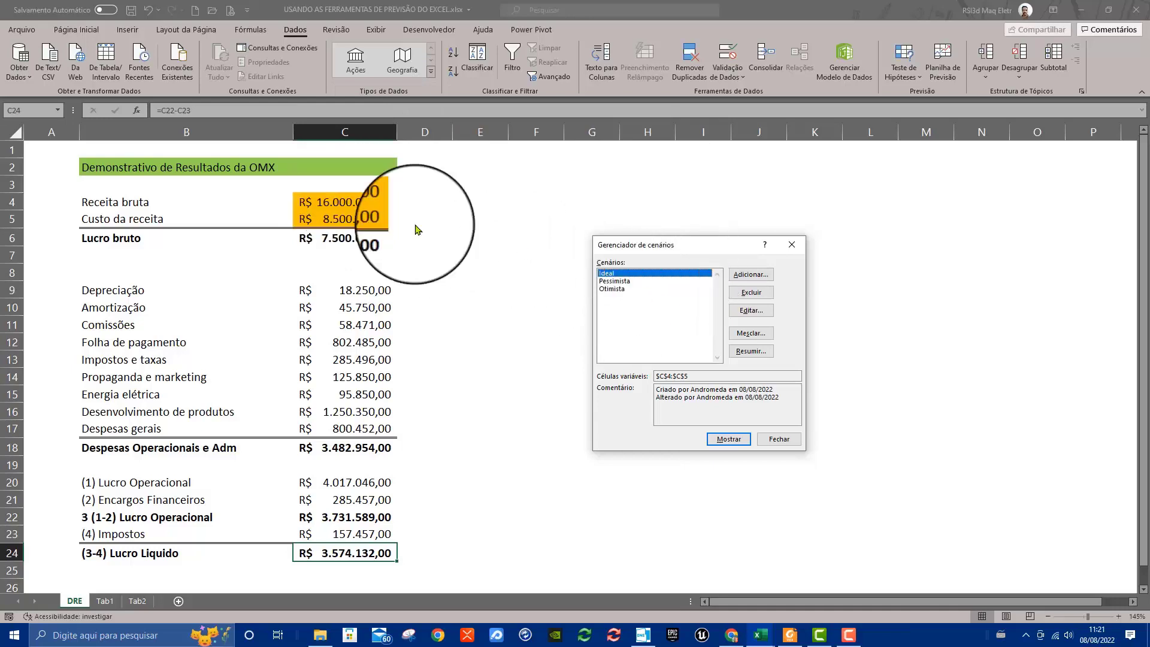
pyautogui.moveTo(722, 244); pyautogui.dragTo(833, 203)
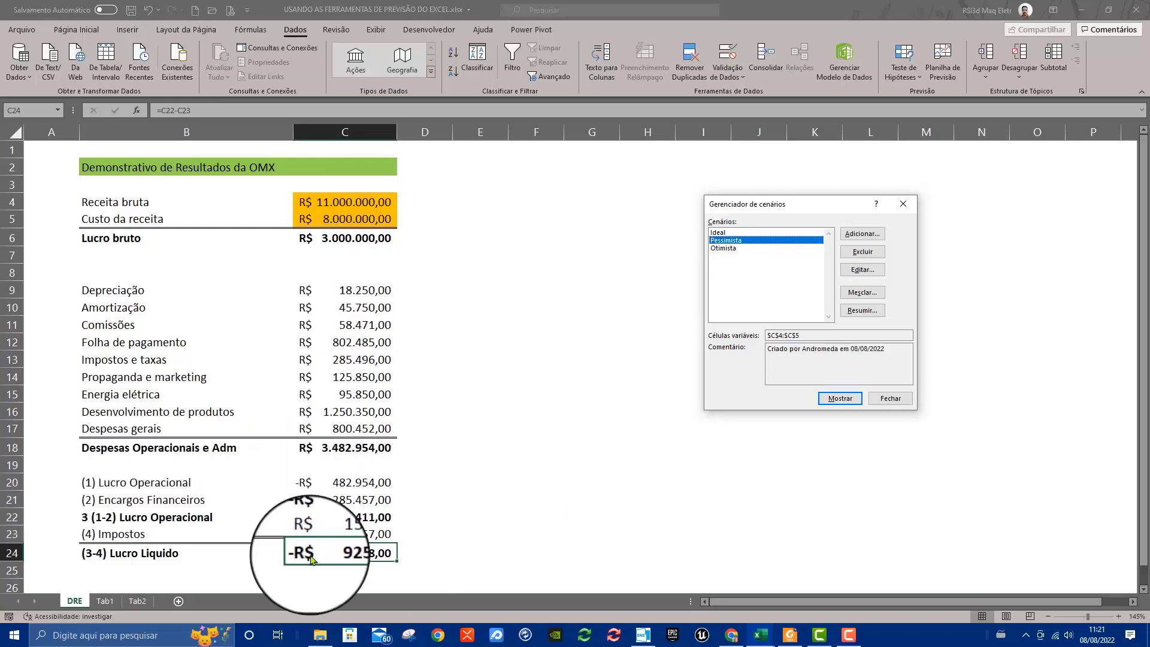
pyautogui.click(749, 232)
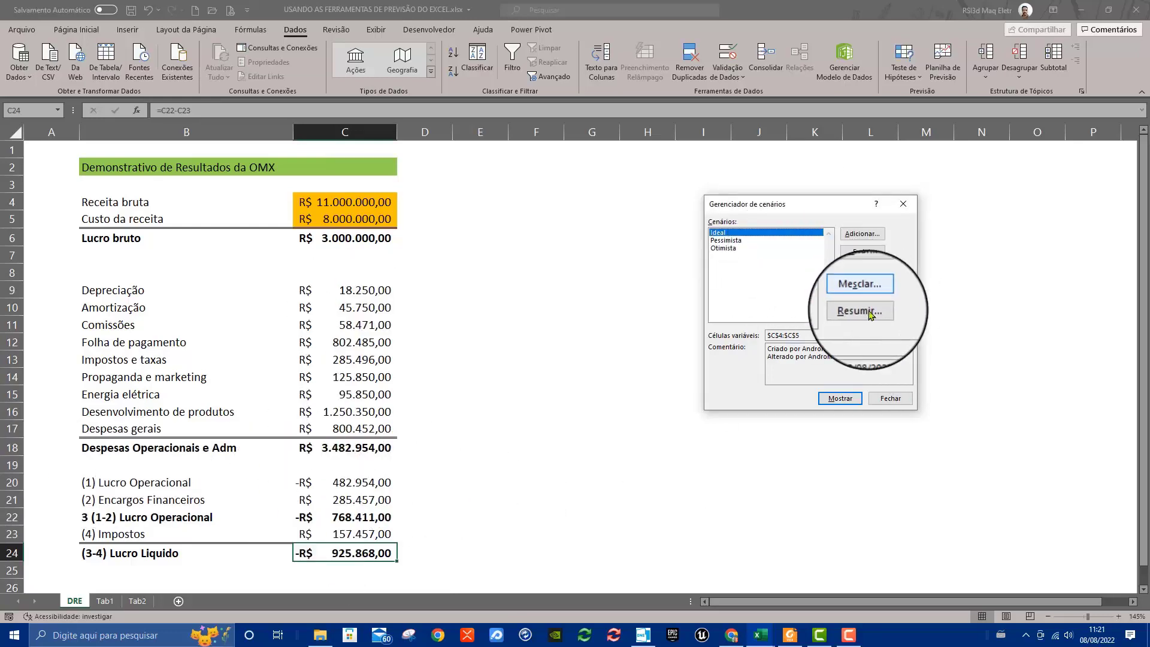
pyautogui.click(857, 400)
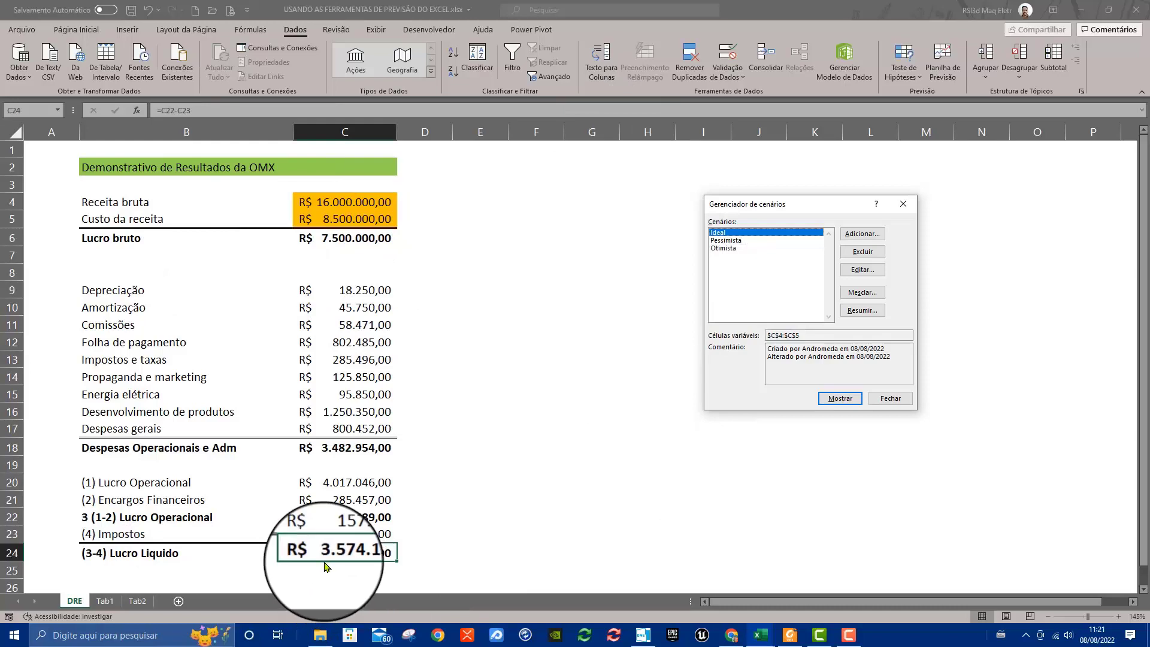
# Show the Pessimista scenario on the income statement, followed by the Otimista scenario
pyautogui.click(746, 242)
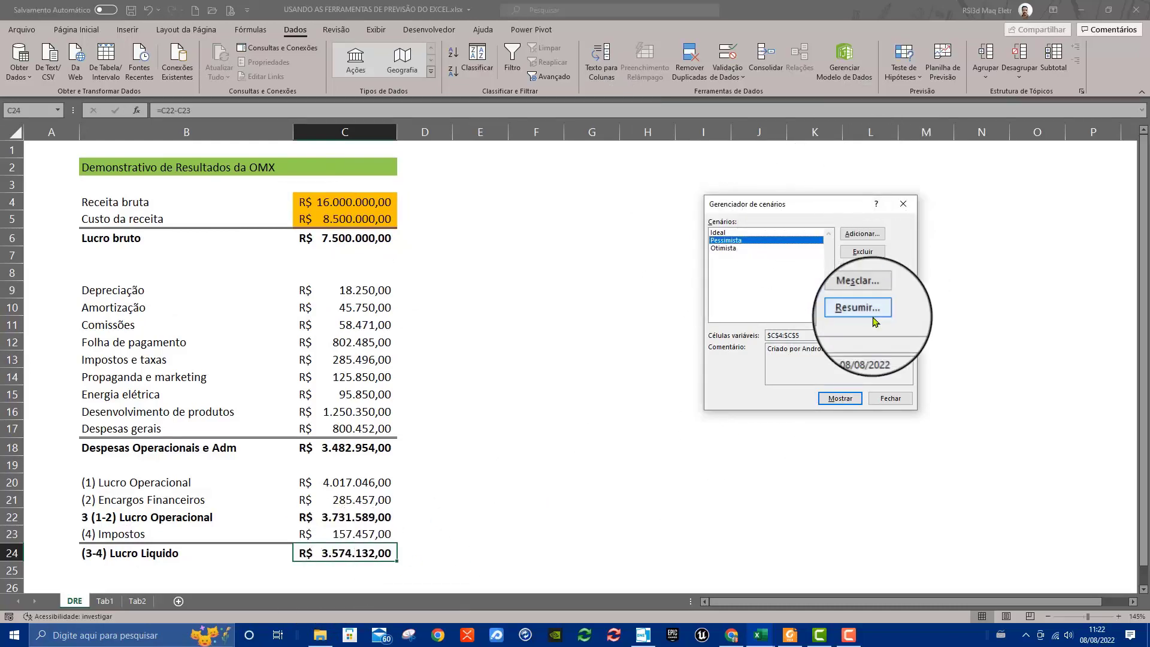
pyautogui.click(845, 399)
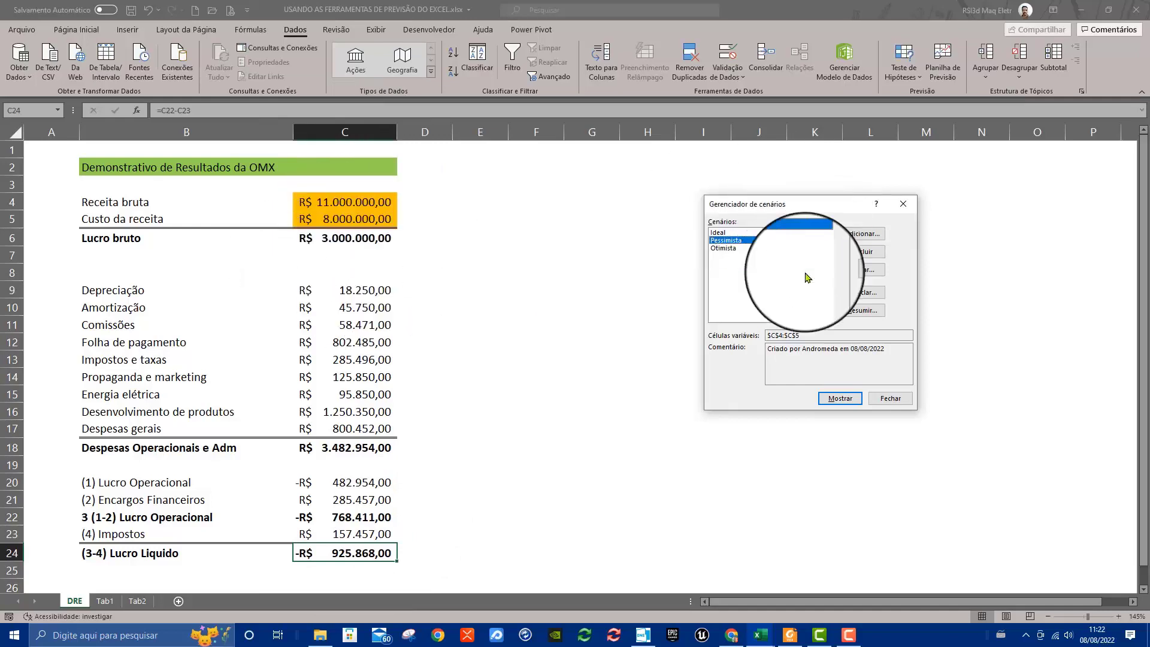
pyautogui.click(738, 251)
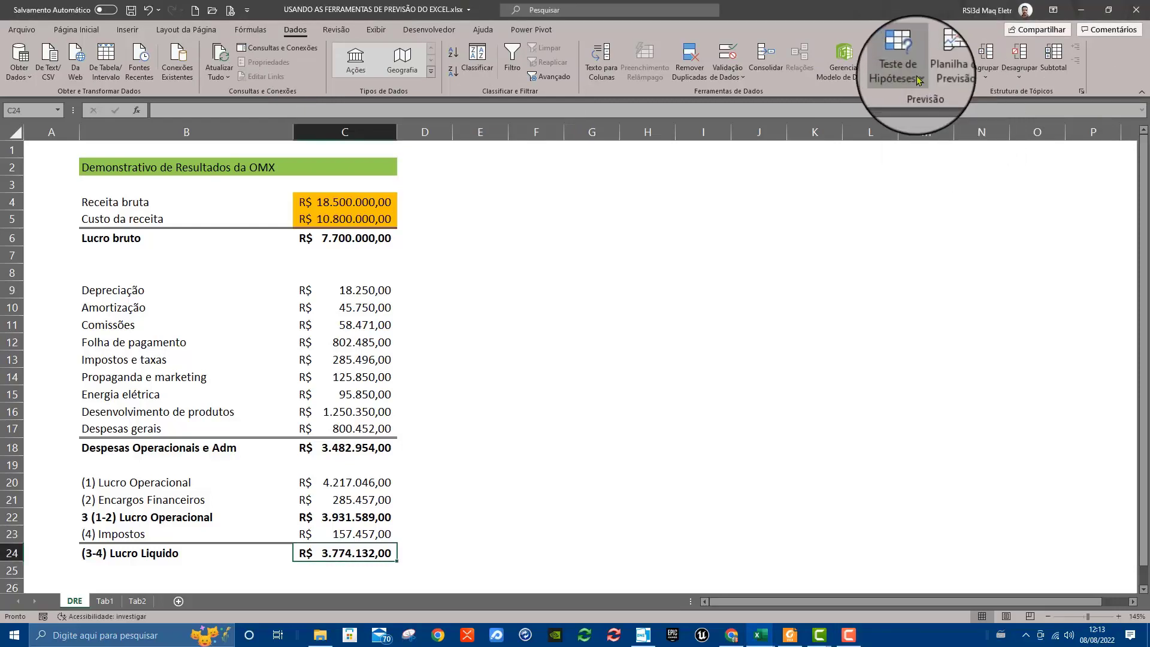
# Create a scenario summary report for the three scenarios with result cells C6, C18, C22 and C24
pyautogui.click(903, 63)
pyautogui.click(966, 98)
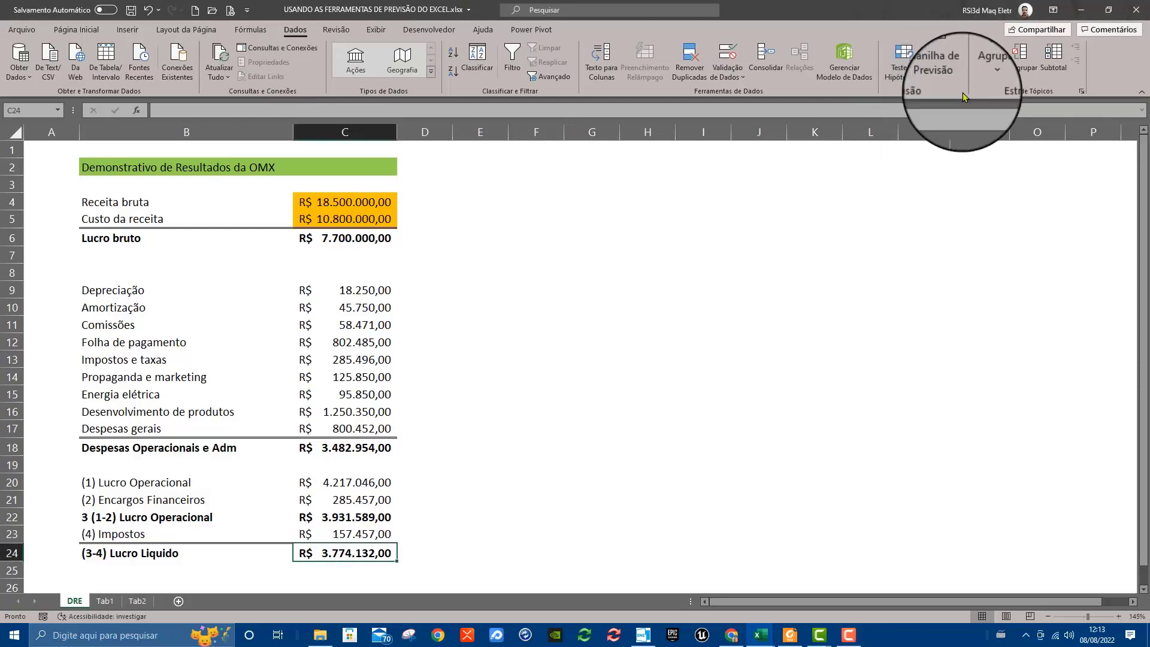
pyautogui.moveTo(579, 211); pyautogui.dragTo(767, 246)
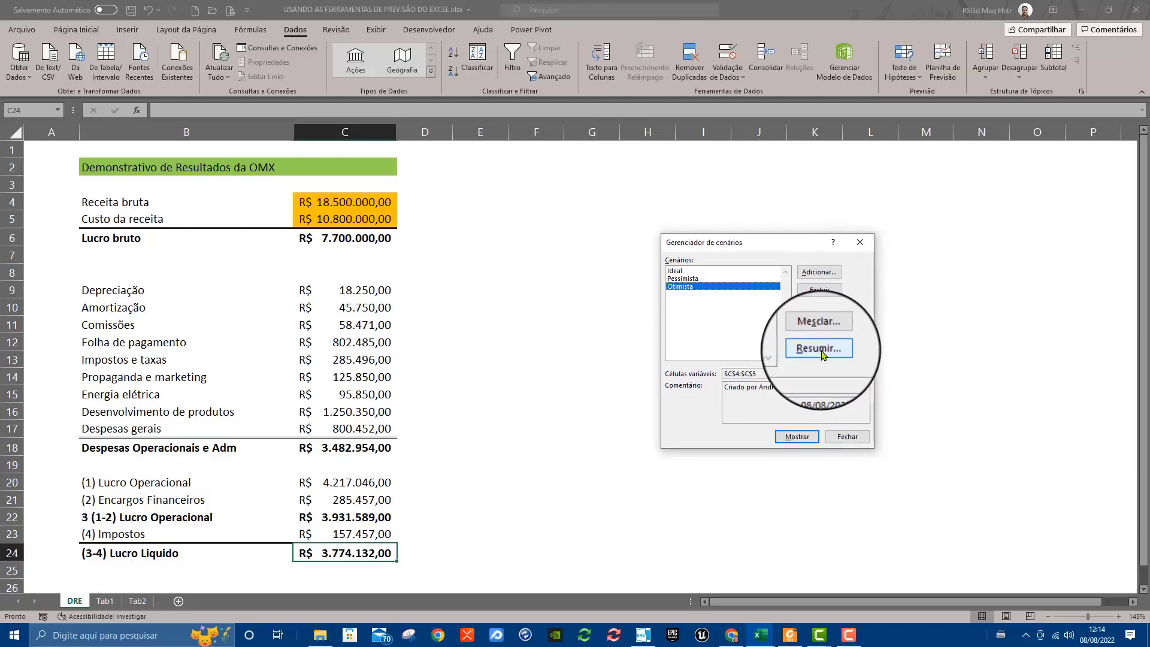
pyautogui.click(832, 352)
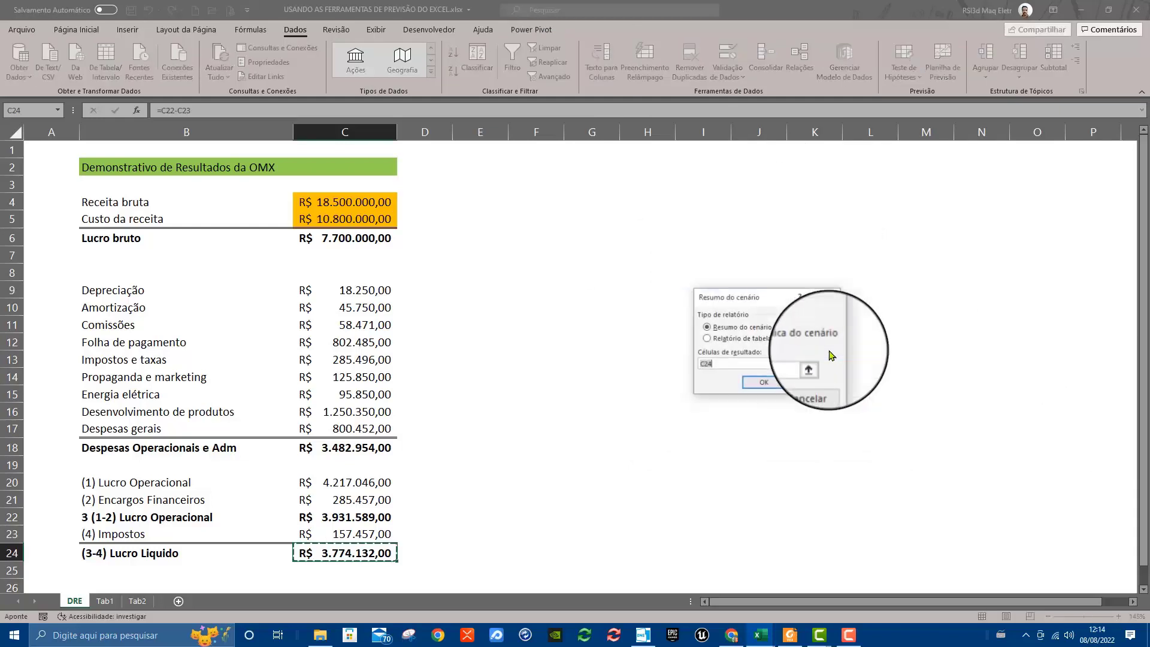
pyautogui.moveTo(770, 300); pyautogui.dragTo(746, 251)
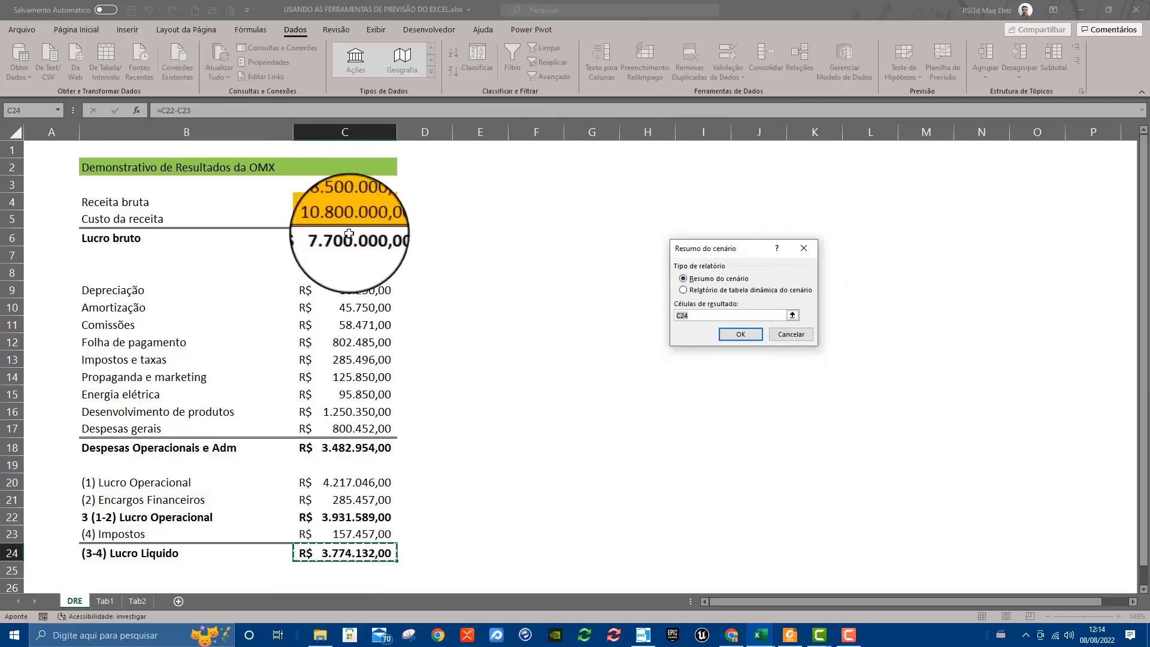
pyautogui.click(376, 242)
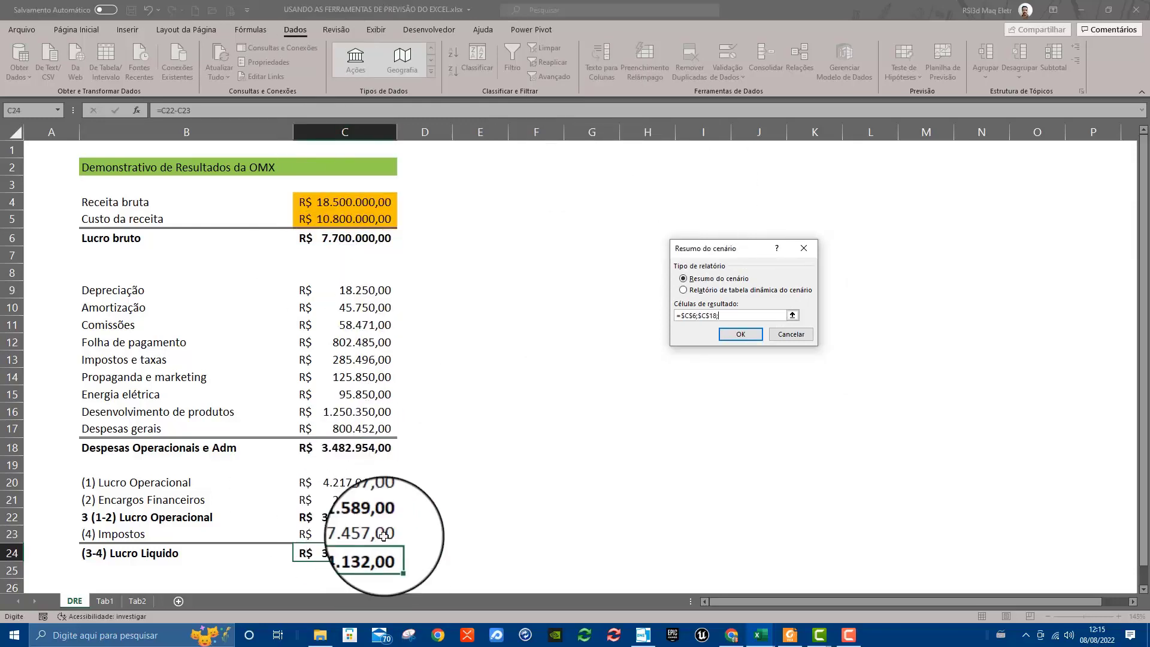
pyautogui.keyDown('ctrl'); pyautogui.click(378, 517); pyautogui.keyUp('ctrl')
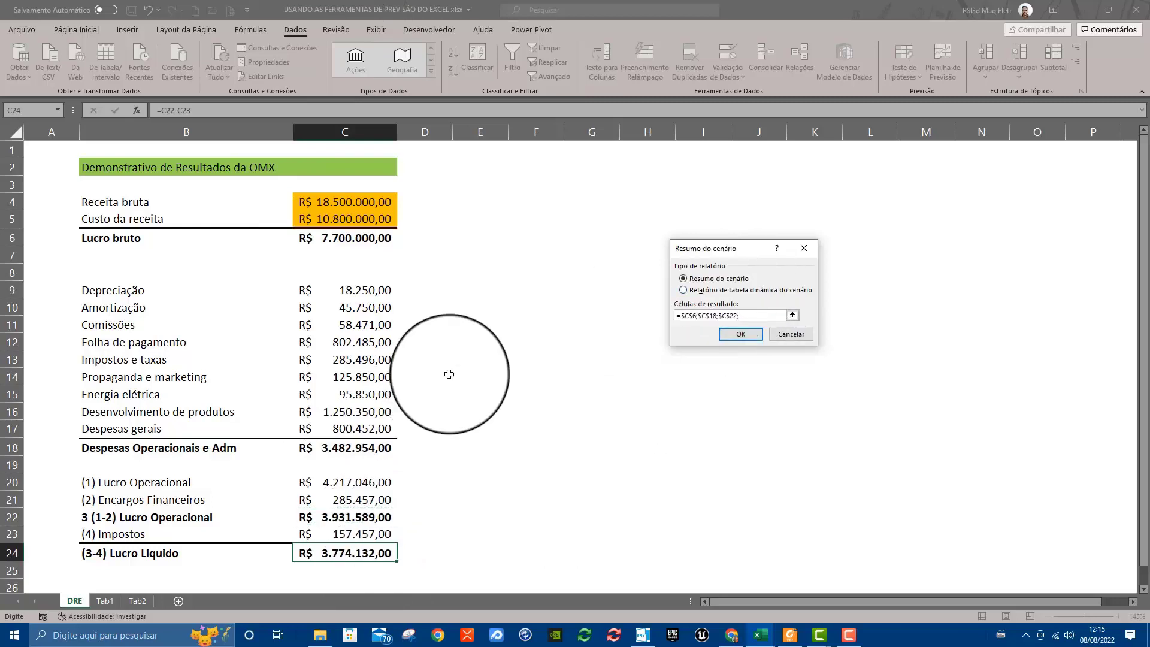
pyautogui.keyDown('ctrl'); pyautogui.click(348, 558); pyautogui.keyUp('ctrl')
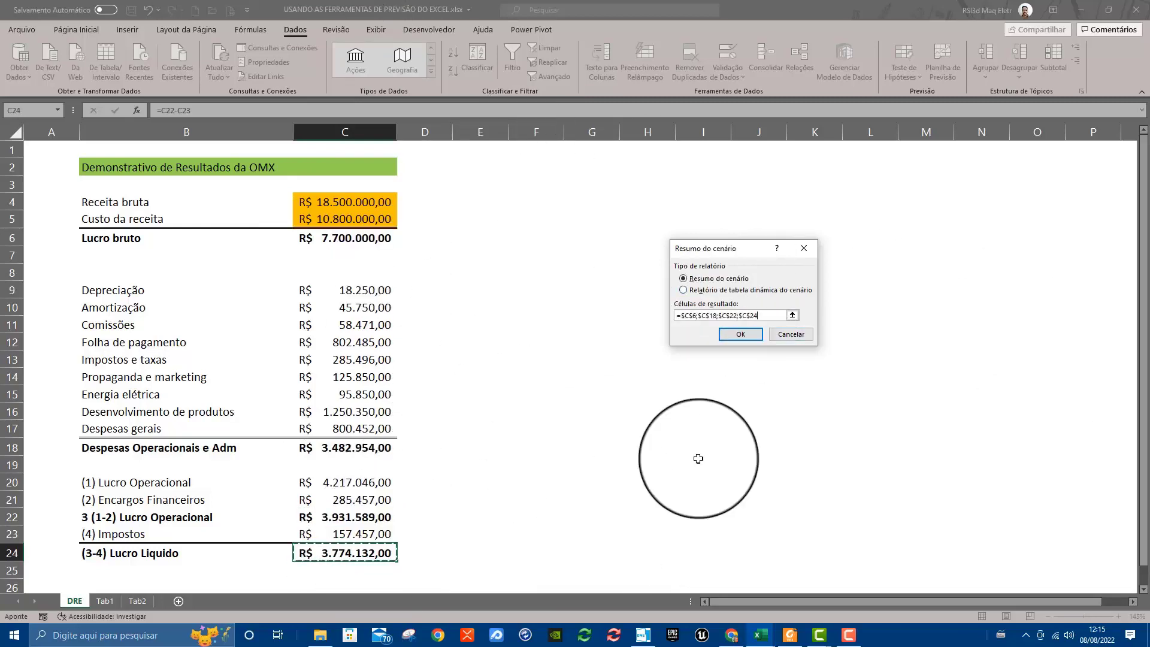
pyautogui.click(748, 336)
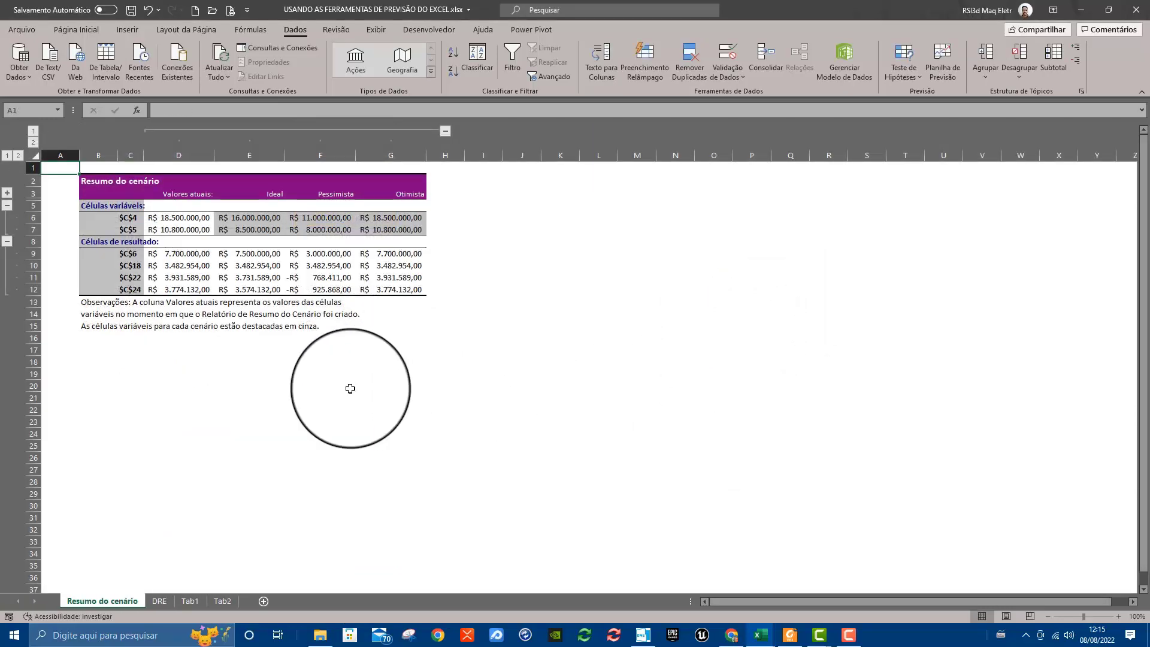
# Collapse and expand the row groups of the scenario summary to examine its variable cells, result cells and scenario comments
pyautogui.scroll(4, 350, 389)
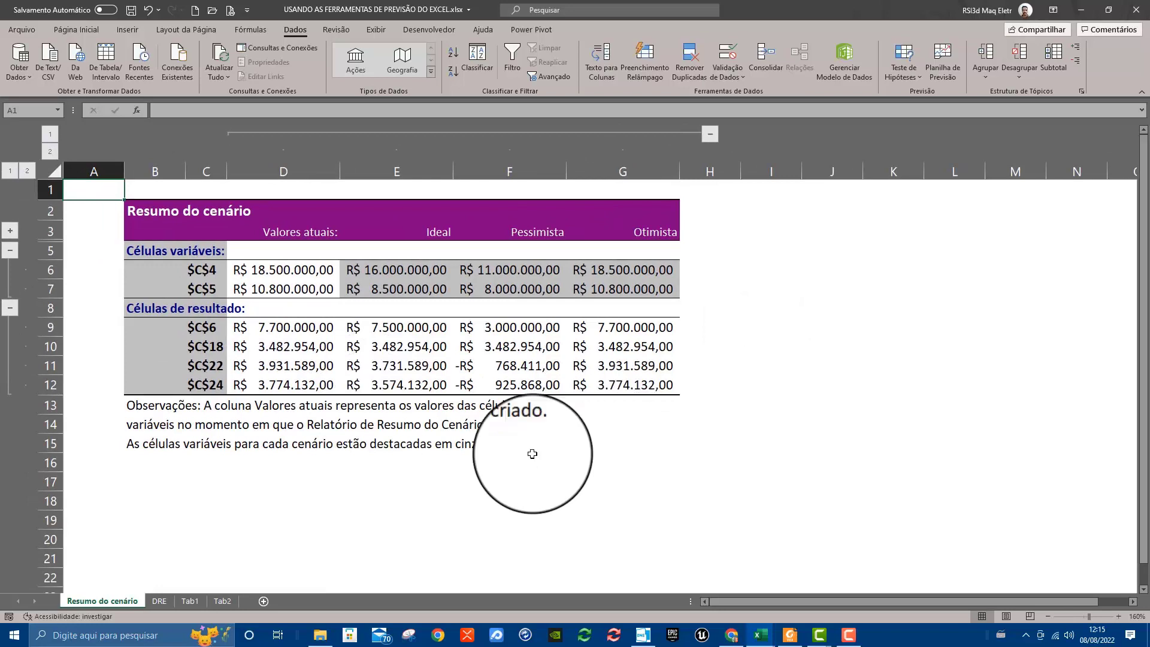
pyautogui.scroll(3, 533, 453)
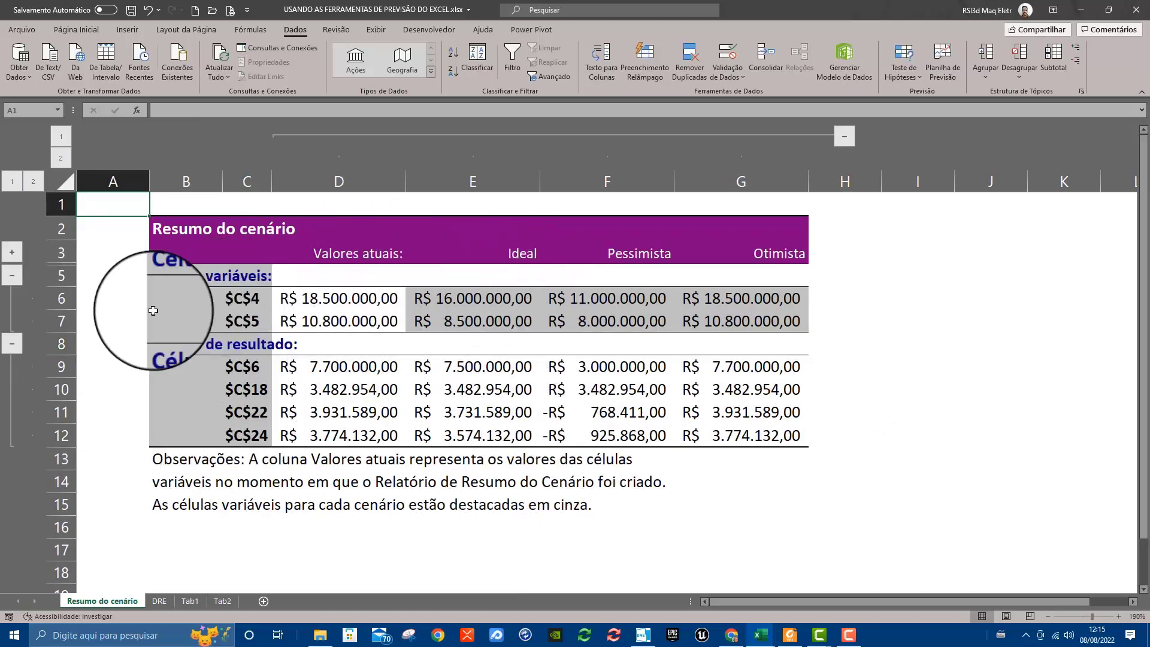
pyautogui.click(10, 350)
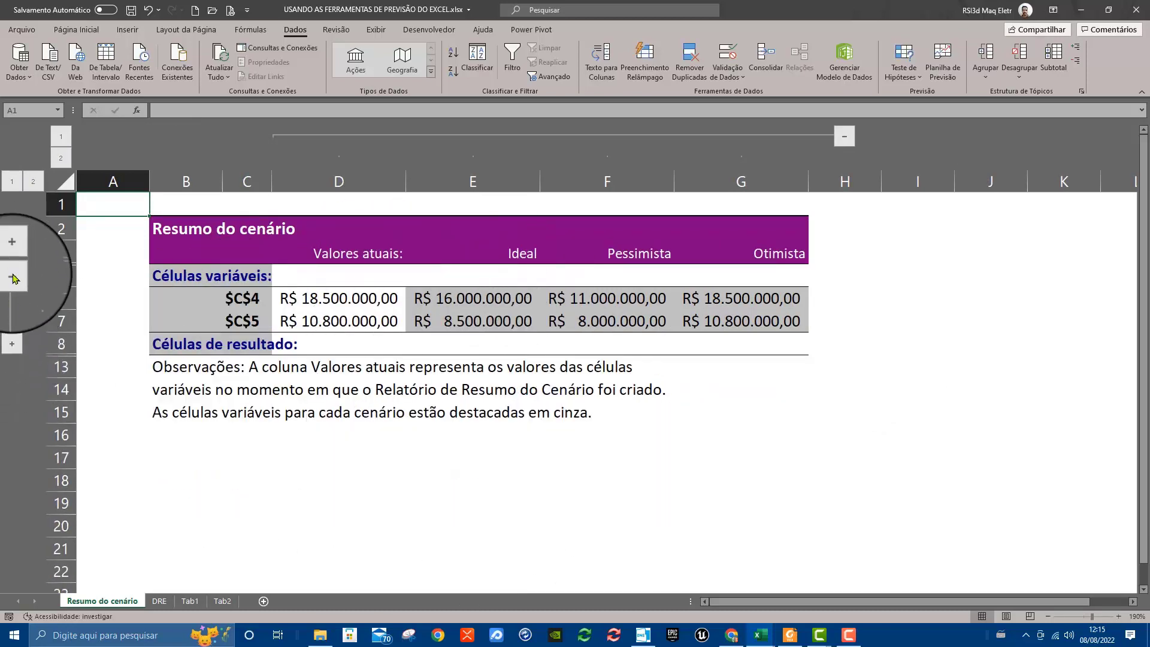
pyautogui.click(13, 278)
pyautogui.click(13, 300)
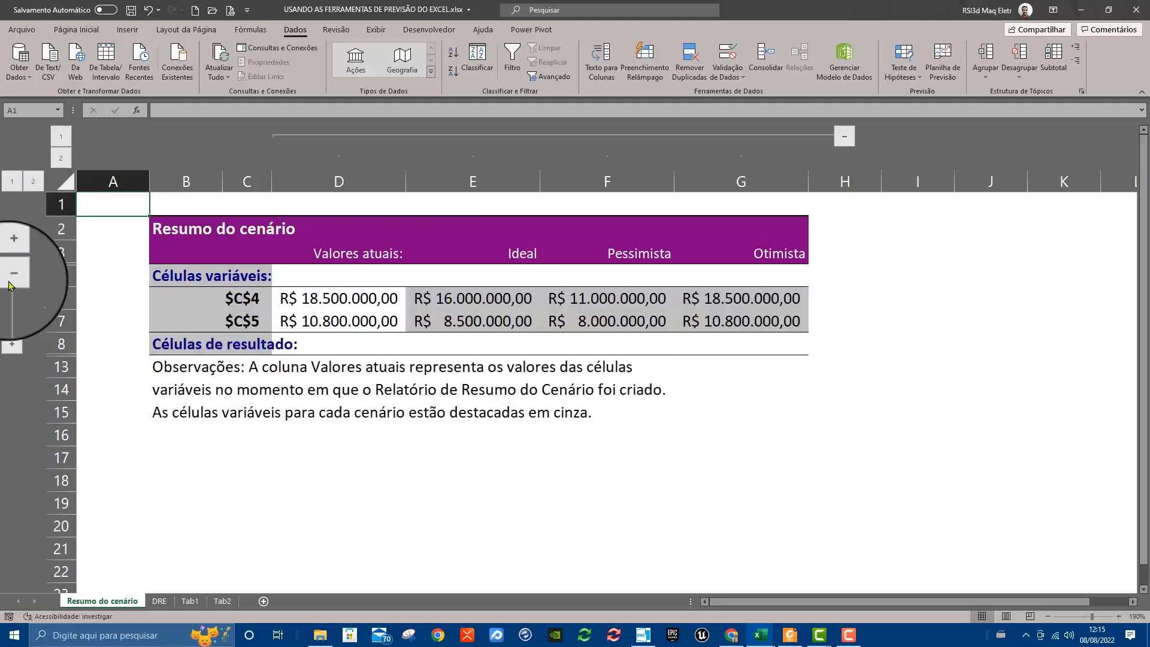
pyautogui.click(12, 346)
pyautogui.click(12, 253)
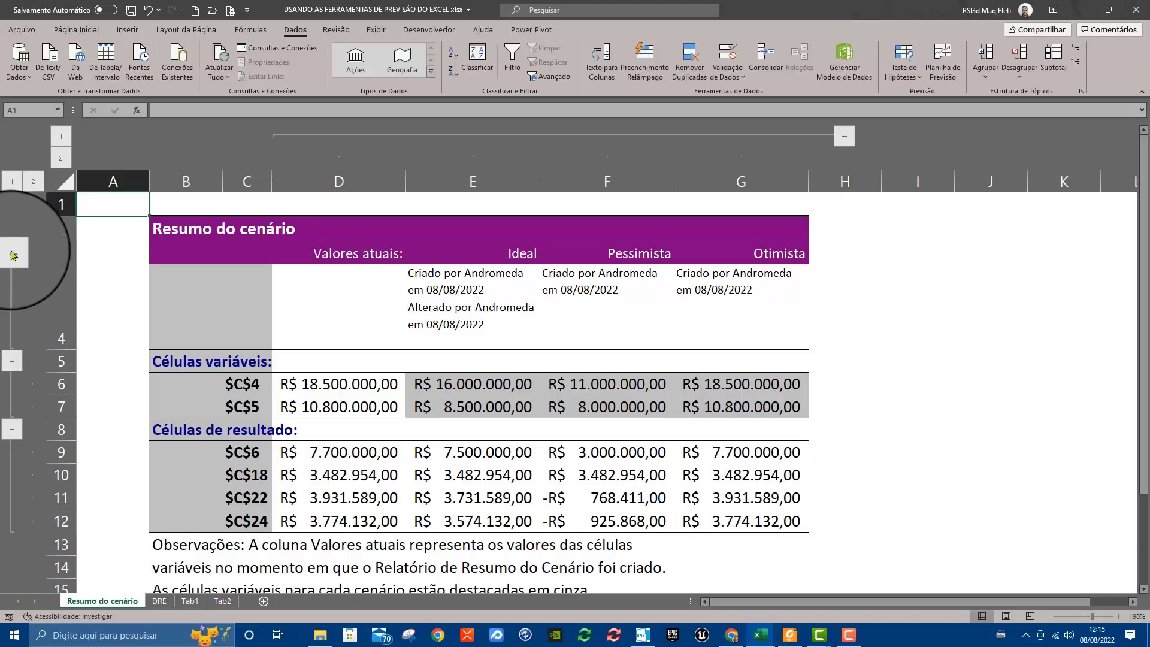
pyautogui.click(12, 254)
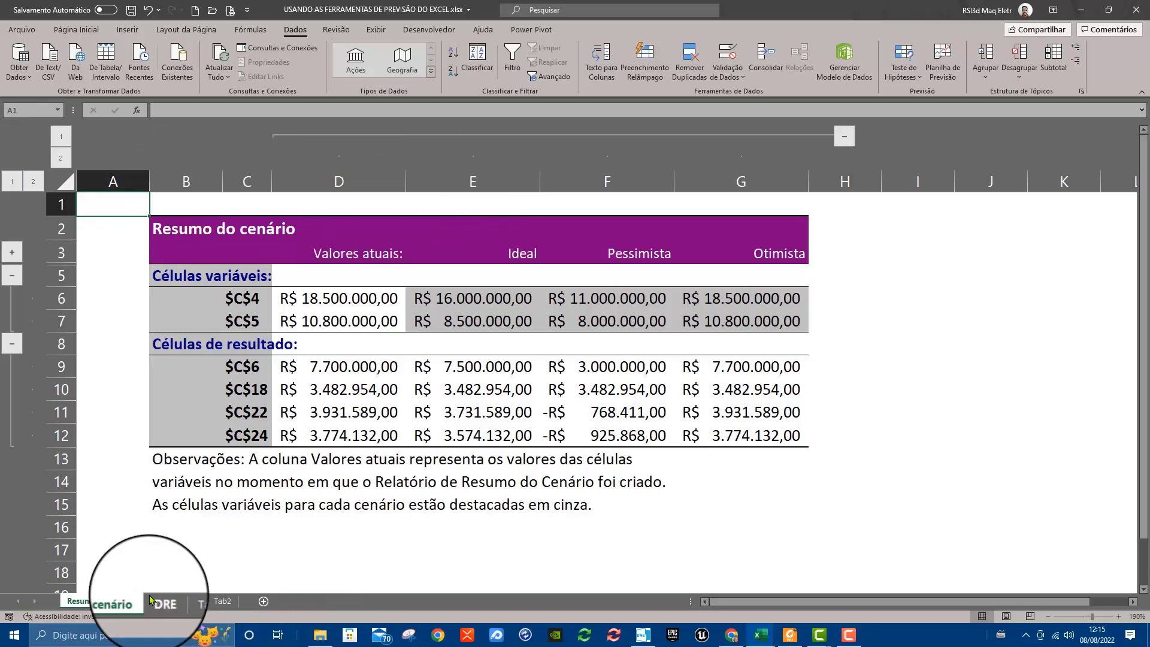
# Move the DRE sheet ahead of the Resumo do cenário sheet and return to the summary
pyautogui.moveTo(175, 606); pyautogui.dragTo(73, 603)
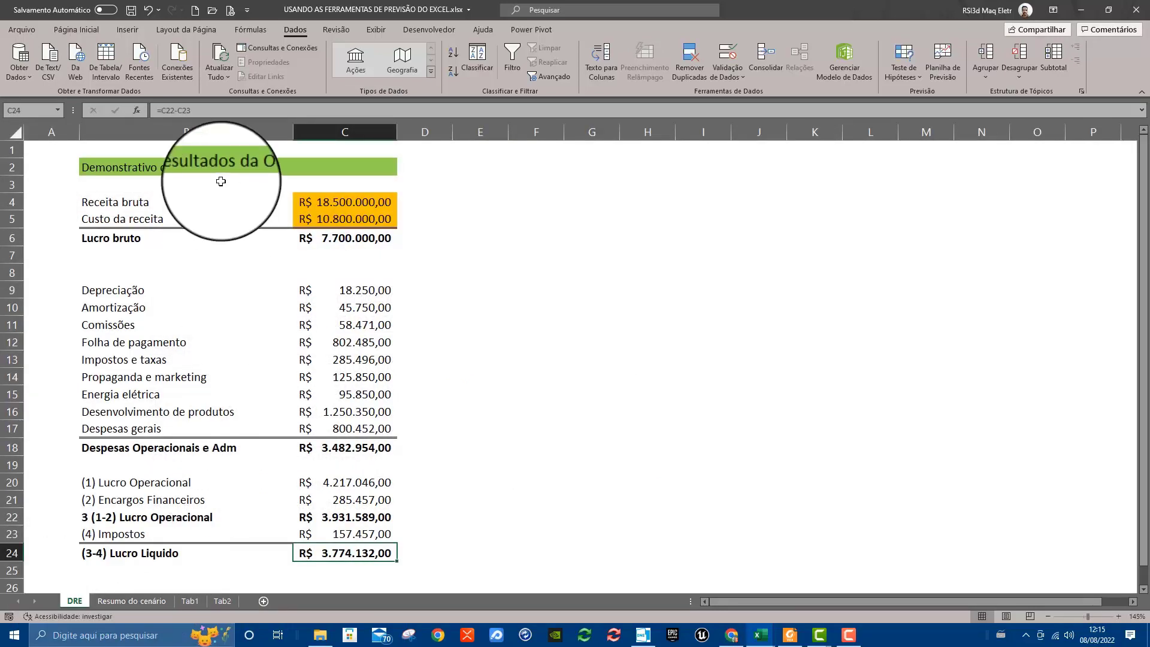
pyautogui.click(135, 602)
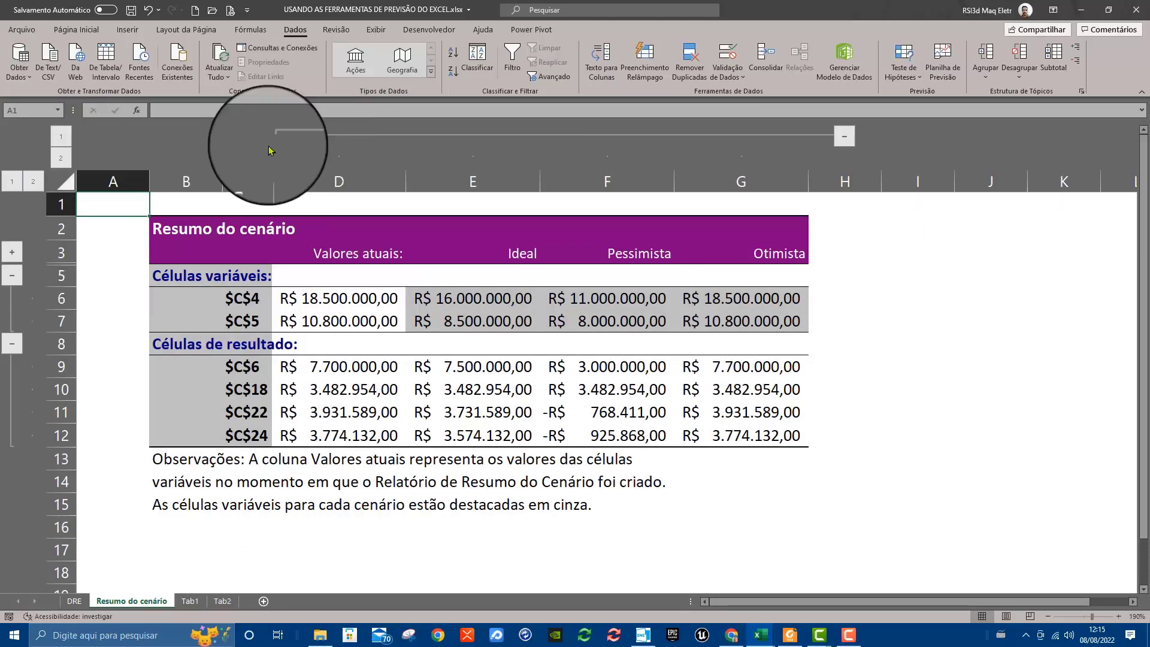
# Collapse and re-expand the summary's scenario value columns, result-cell rows and variable-cell rows
pyautogui.click(846, 142)
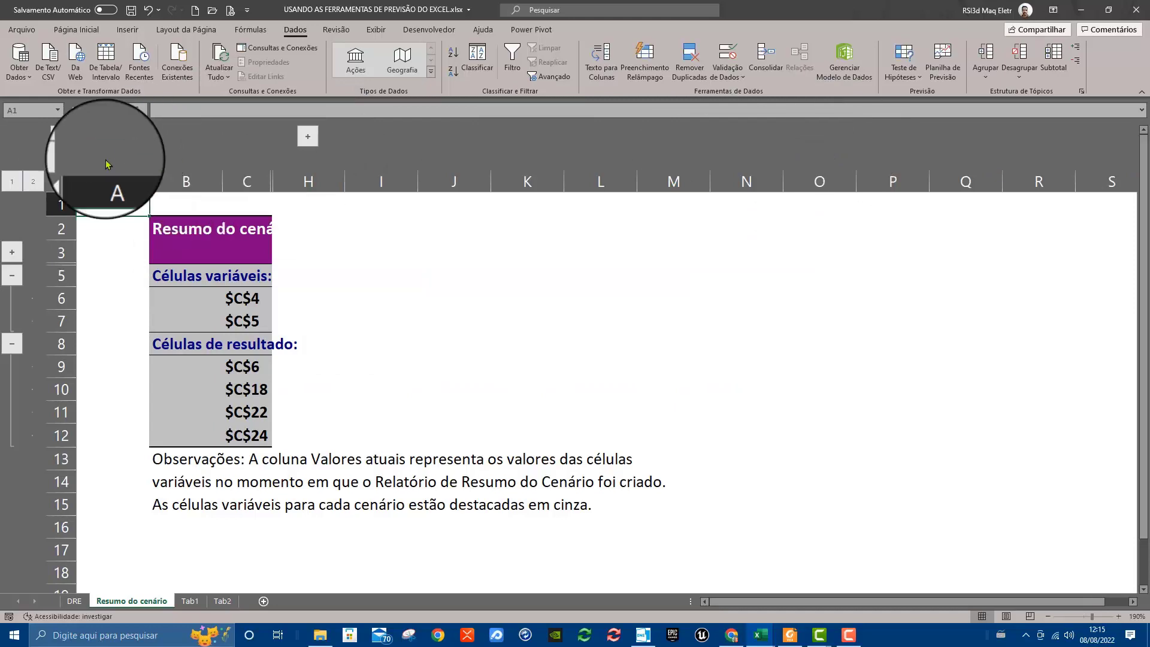
pyautogui.click(310, 137)
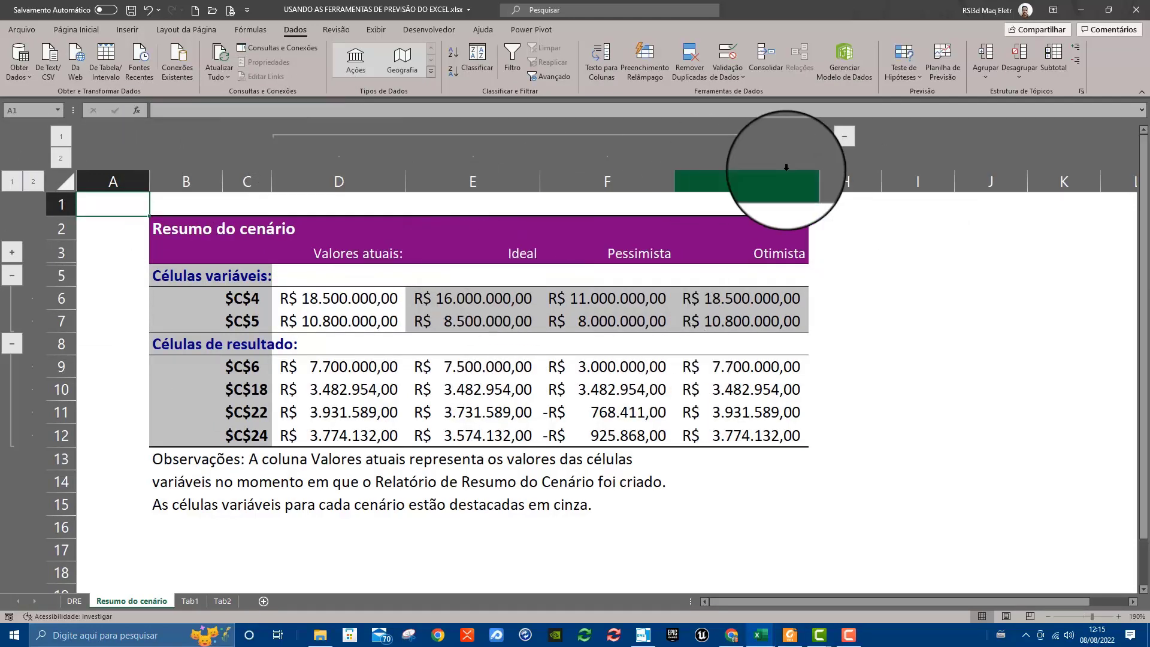
pyautogui.click(16, 347)
pyautogui.click(16, 346)
pyautogui.click(17, 278)
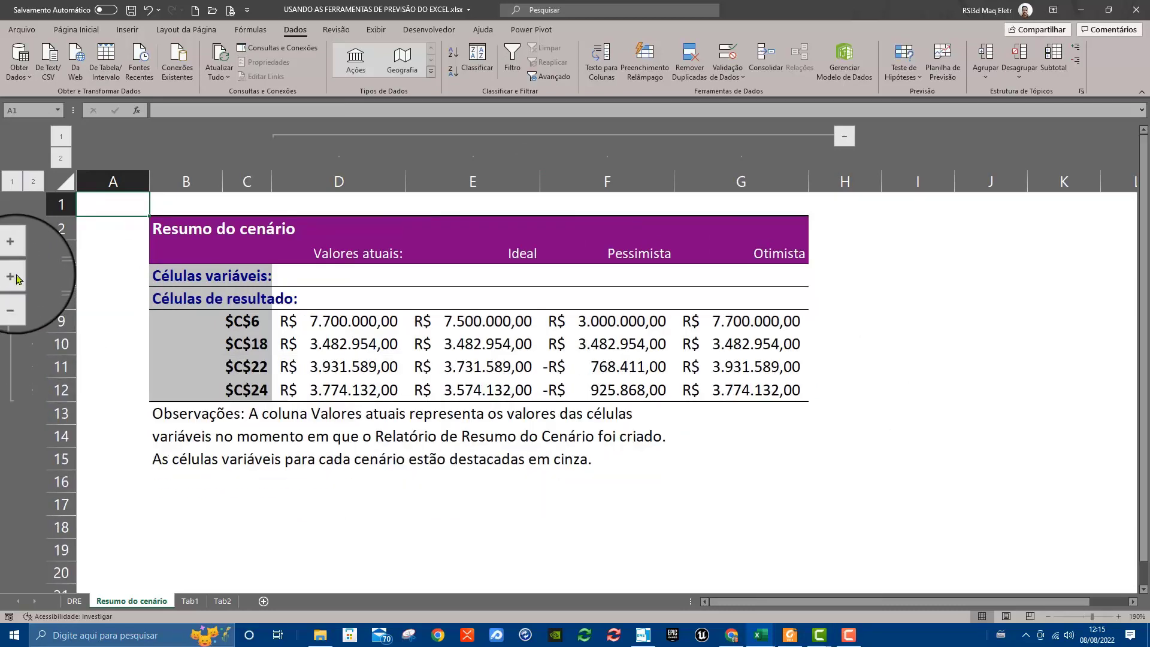
pyautogui.click(17, 279)
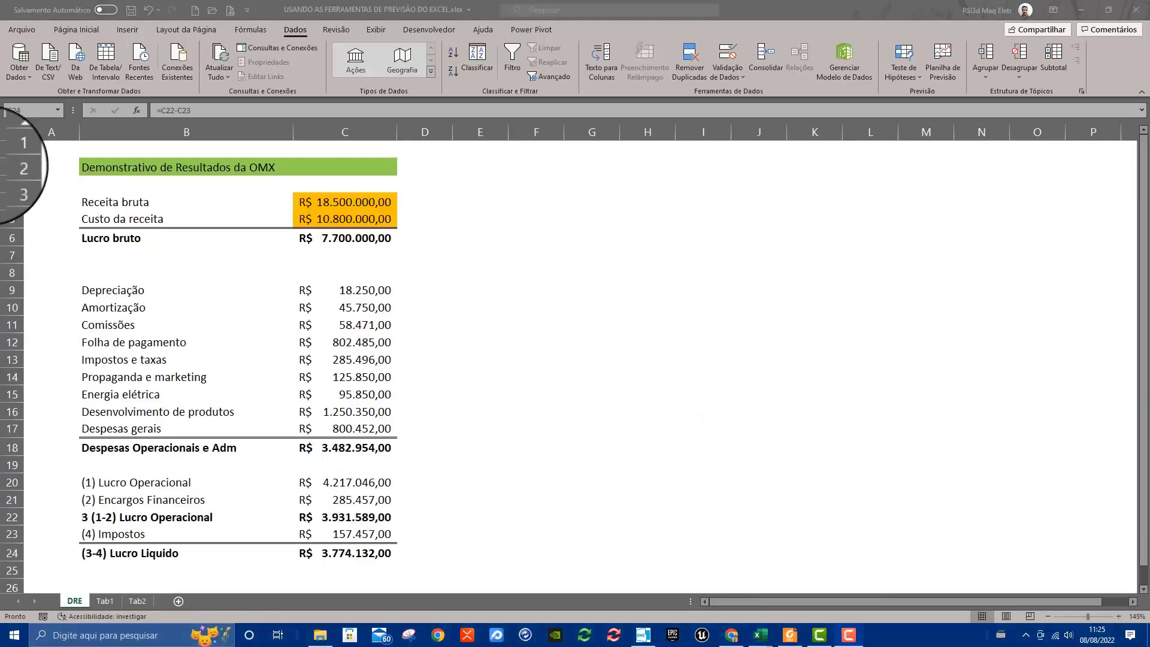
# Insert an empty row above the Custo, Receita and Produção headings on the Tab1 sheet
pyautogui.click(105, 602)
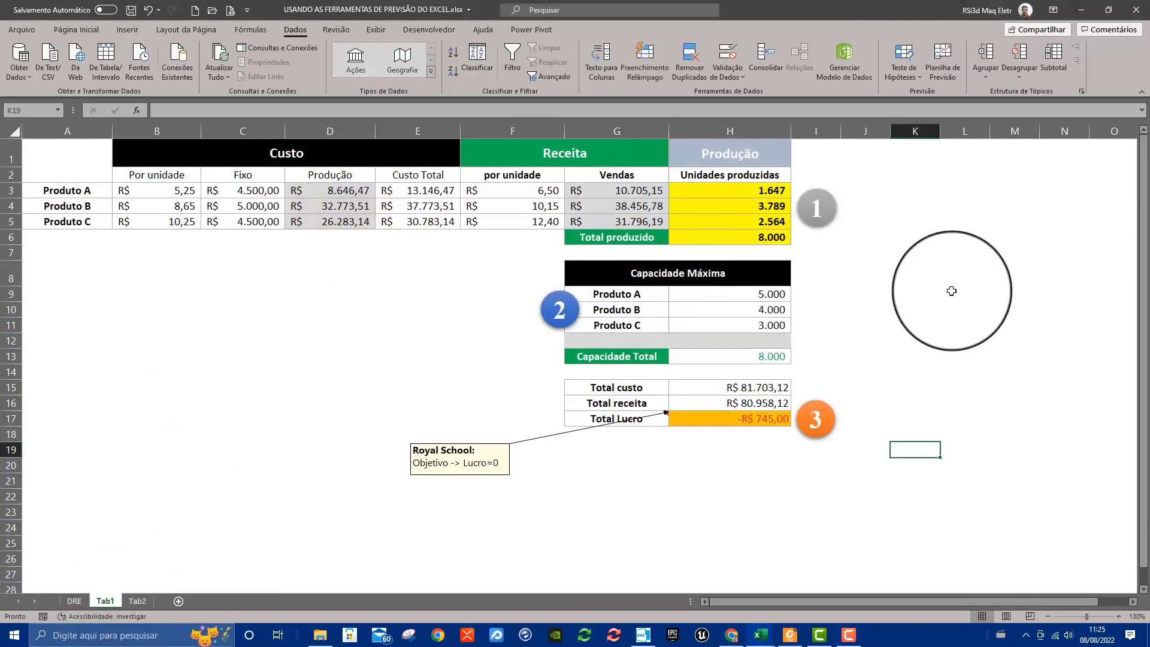
pyautogui.click(11, 153)
pyautogui.rightClick(10, 151)
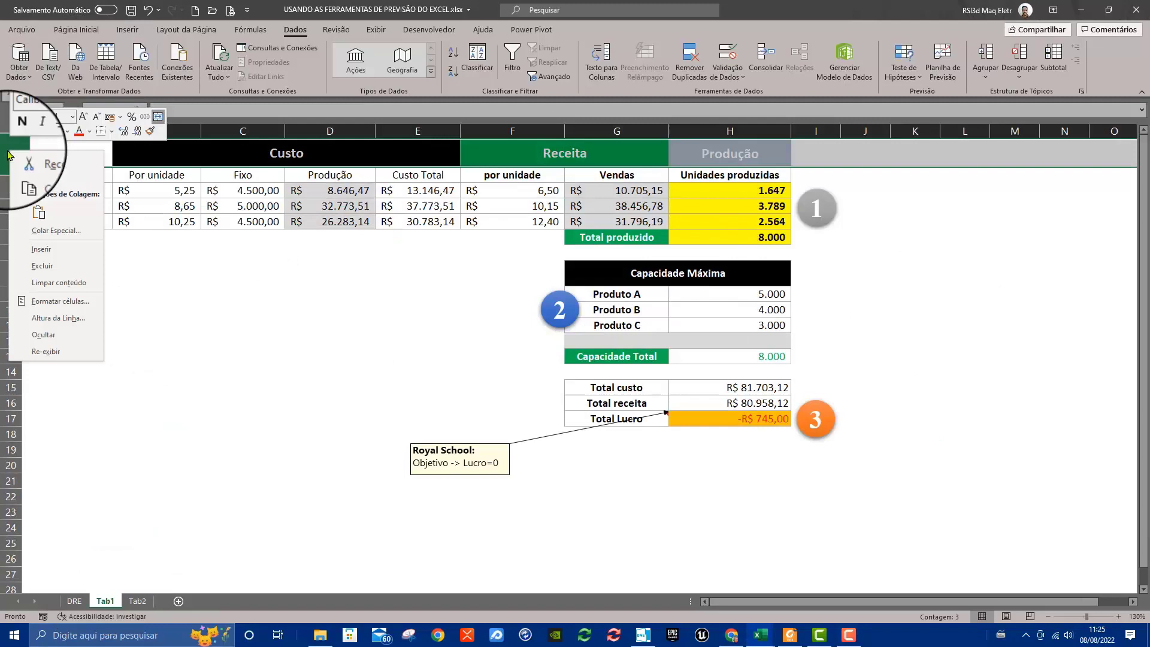
pyautogui.click(41, 248)
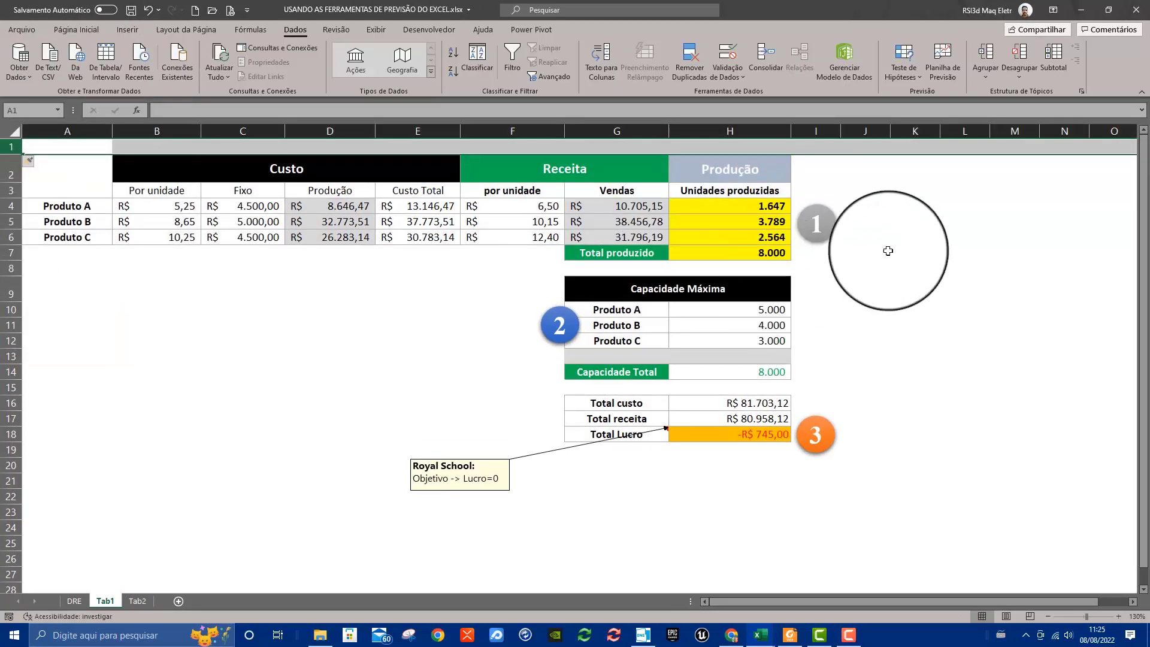
pyautogui.click(899, 237)
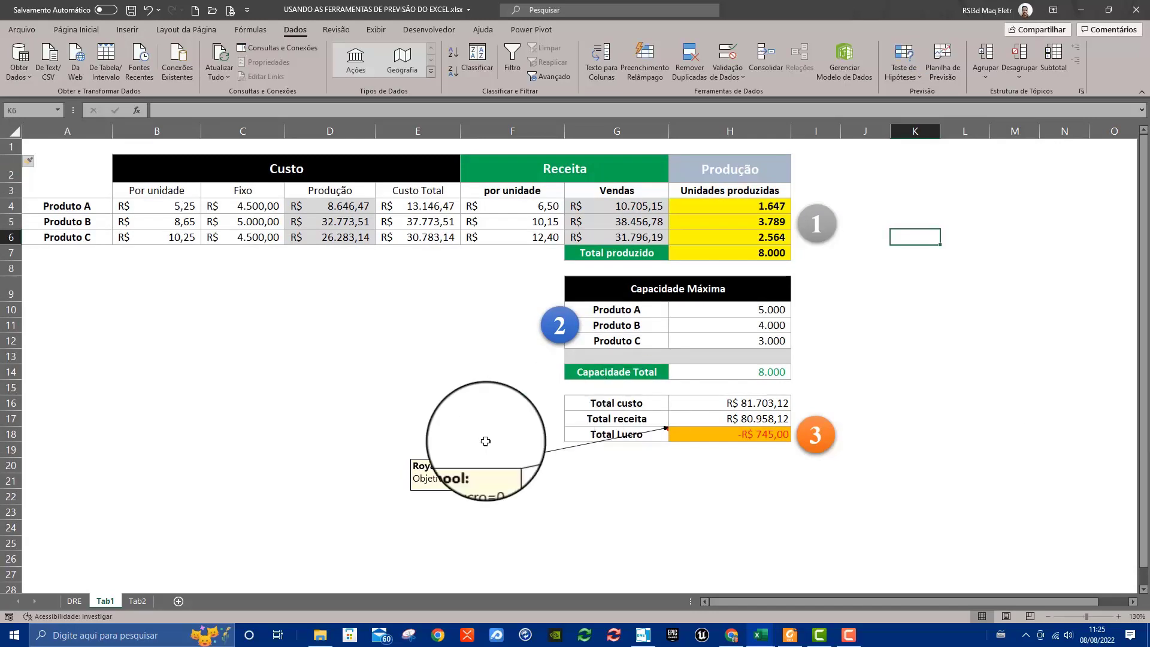
# Examine the Custo table's products, unit and fixed costs, and the Produção and Custo Total formulas for Produto A
pyautogui.click(238, 311)
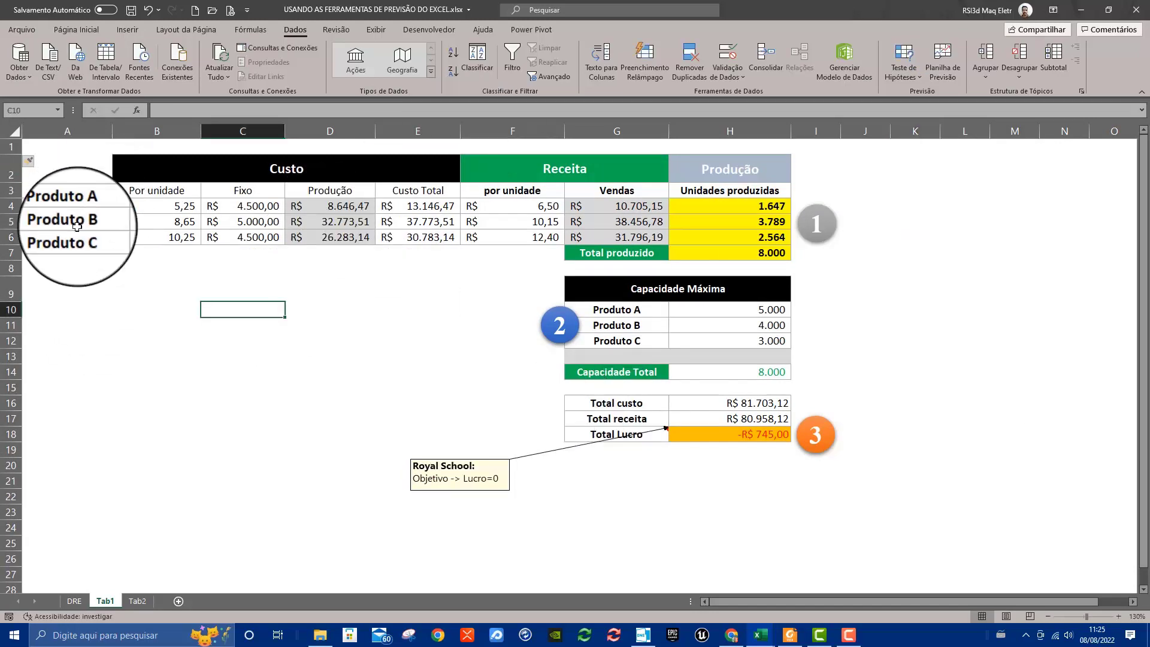
pyautogui.moveTo(72, 206); pyautogui.dragTo(69, 233)
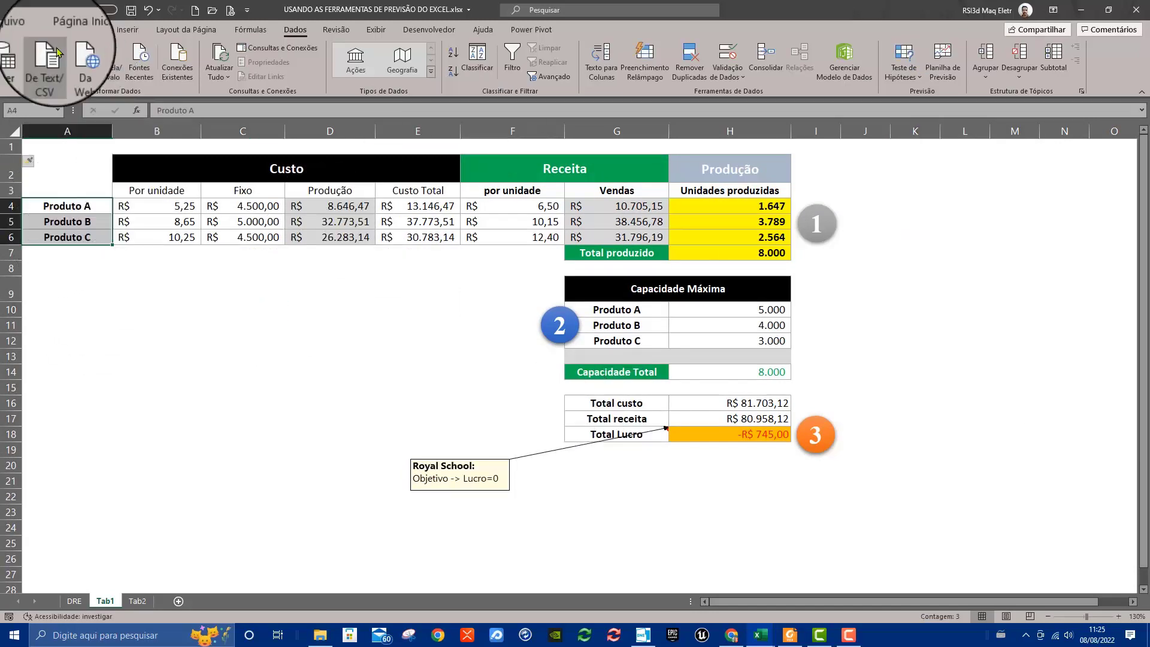
pyautogui.moveTo(176, 206); pyautogui.dragTo(180, 239)
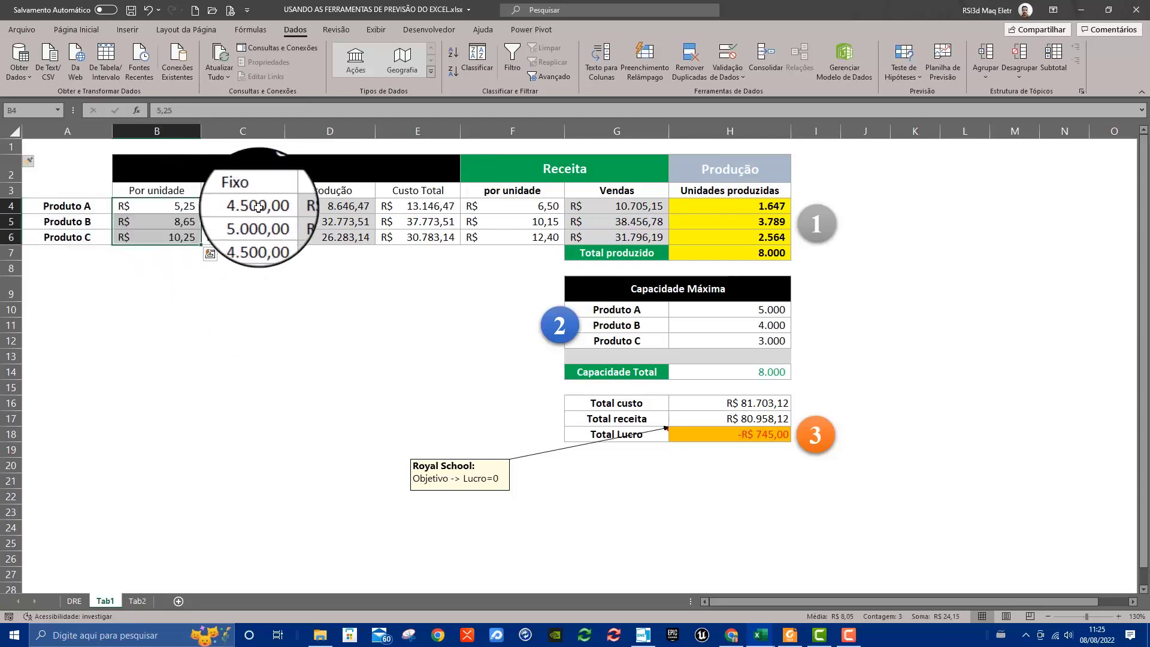
pyautogui.click(322, 288)
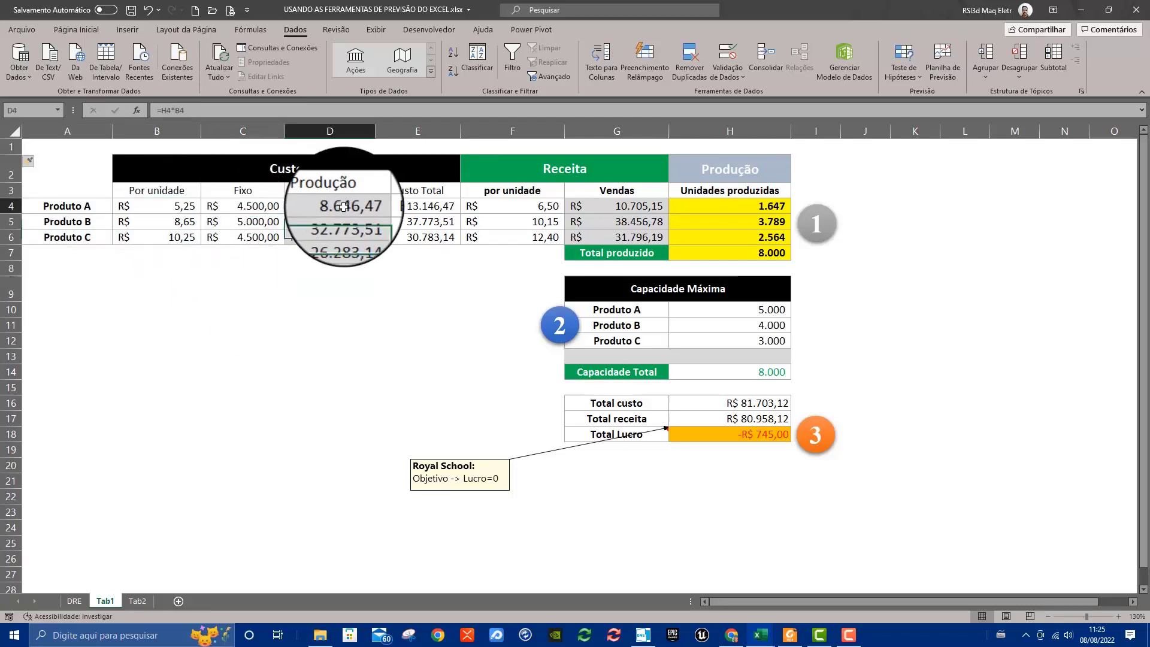
pyautogui.click(343, 207)
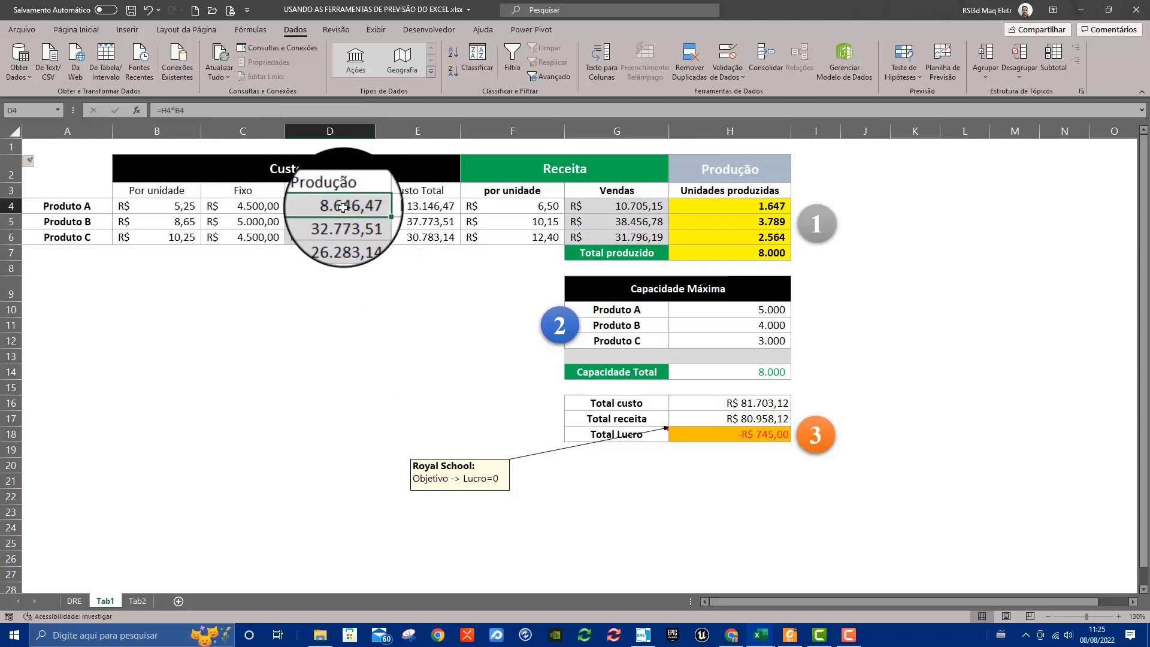
pyautogui.click(439, 206)
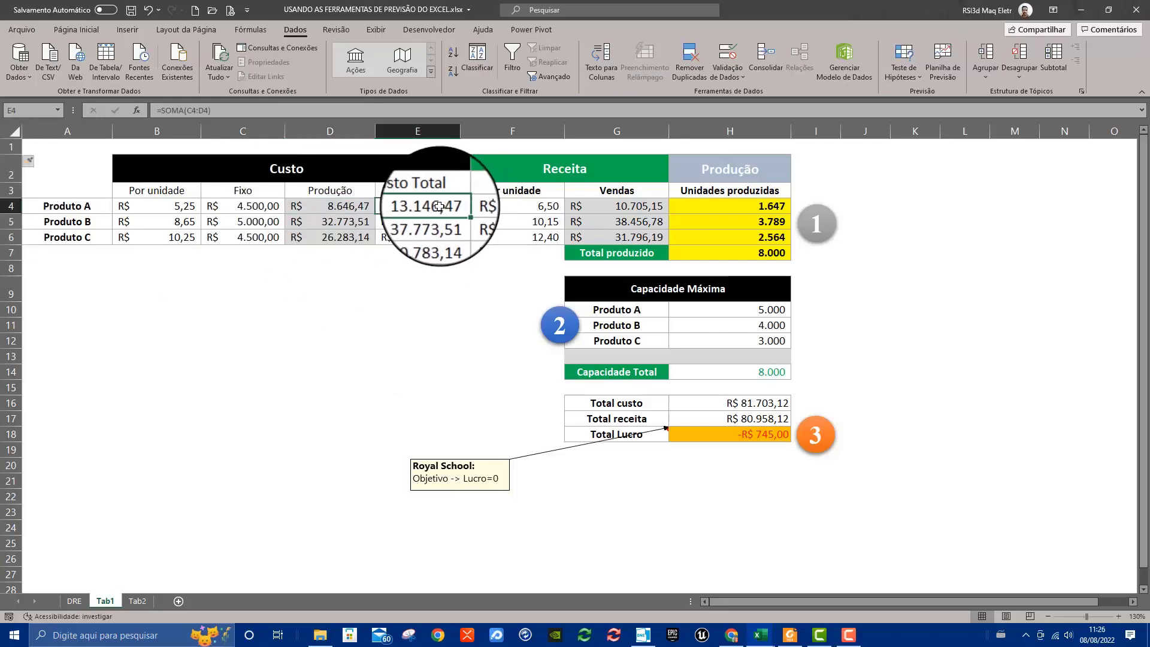
pyautogui.moveTo(440, 206); pyautogui.dragTo(441, 223)
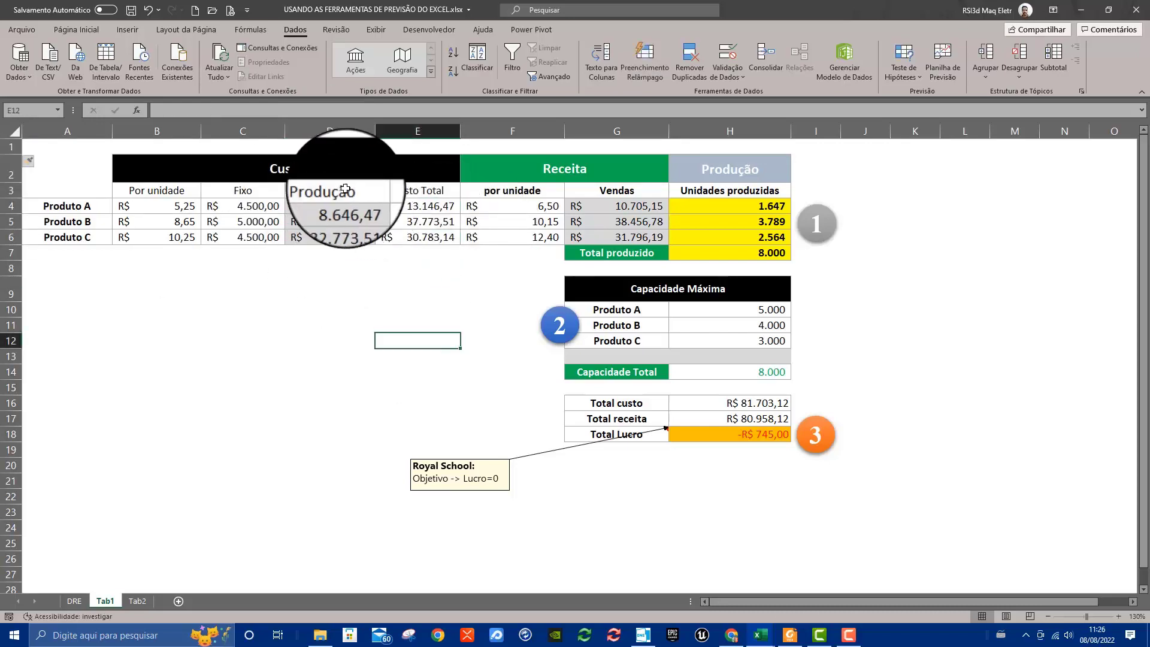
pyautogui.click(335, 209)
pyautogui.click(256, 206)
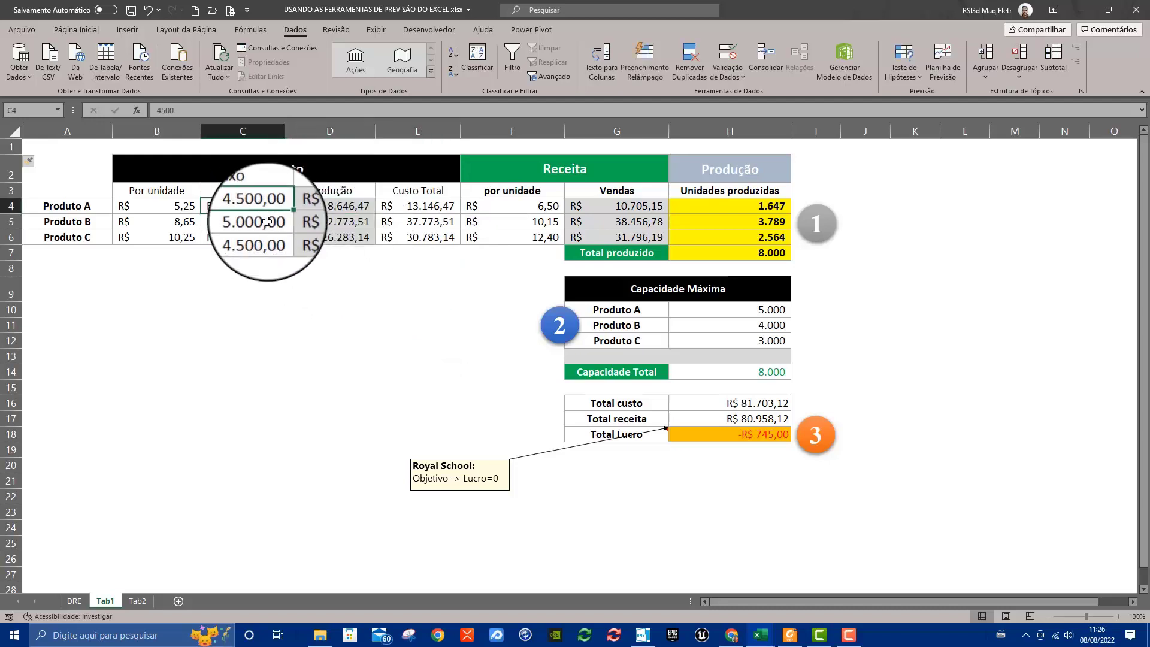
pyautogui.click(325, 206)
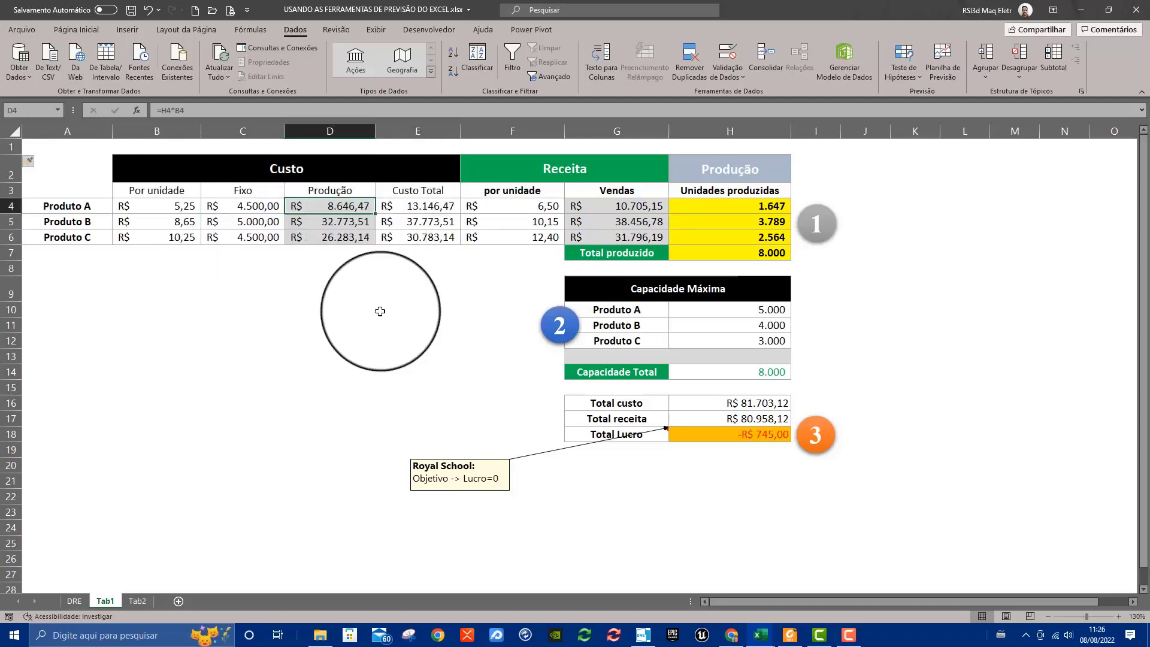
pyautogui.press('F2')
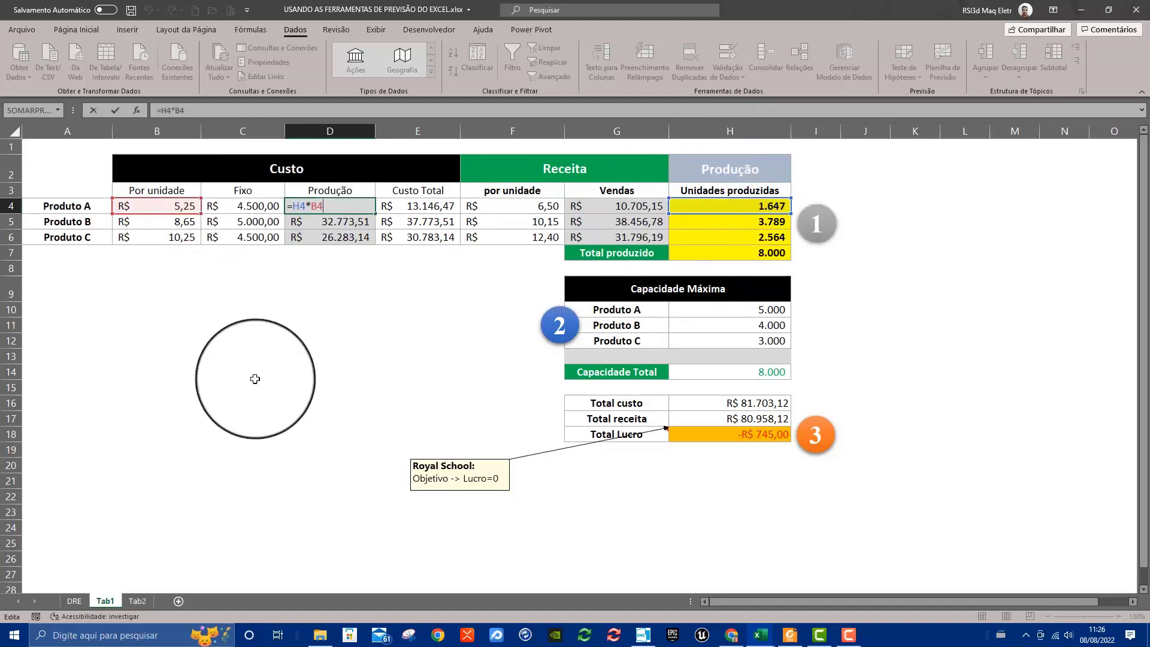
pyautogui.press('Escape')
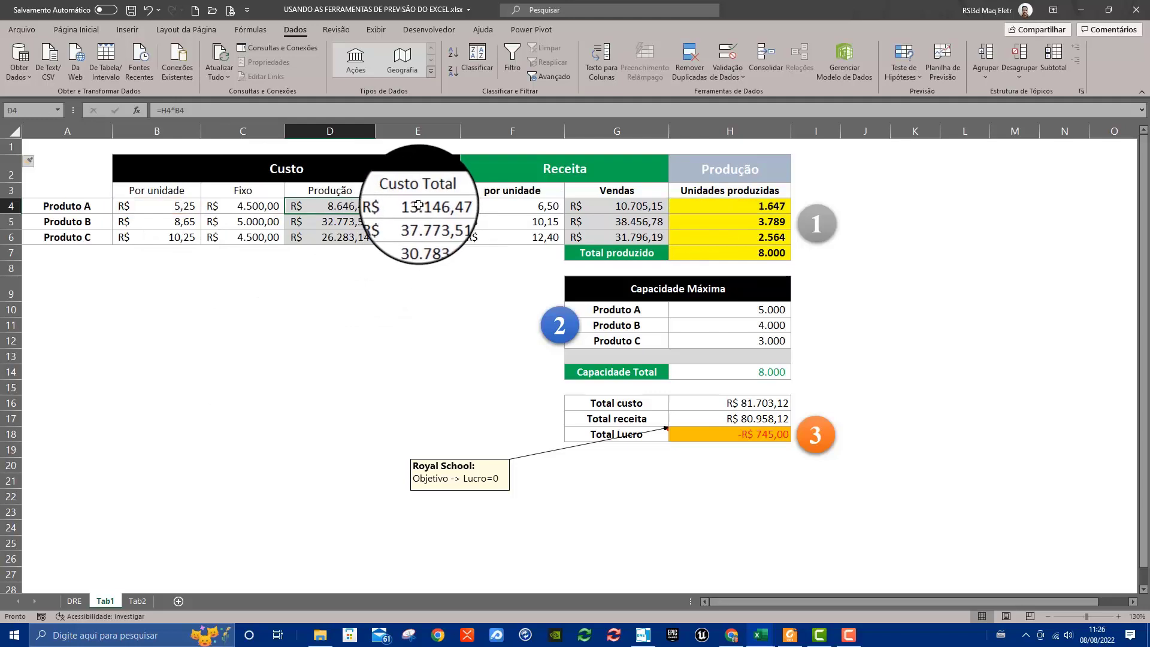
# Examine the formulas behind Produto A's Custo Total and Vendas, and those behind Total custo and Total receita
pyautogui.click(418, 205)
pyautogui.doubleClick(456, 209)
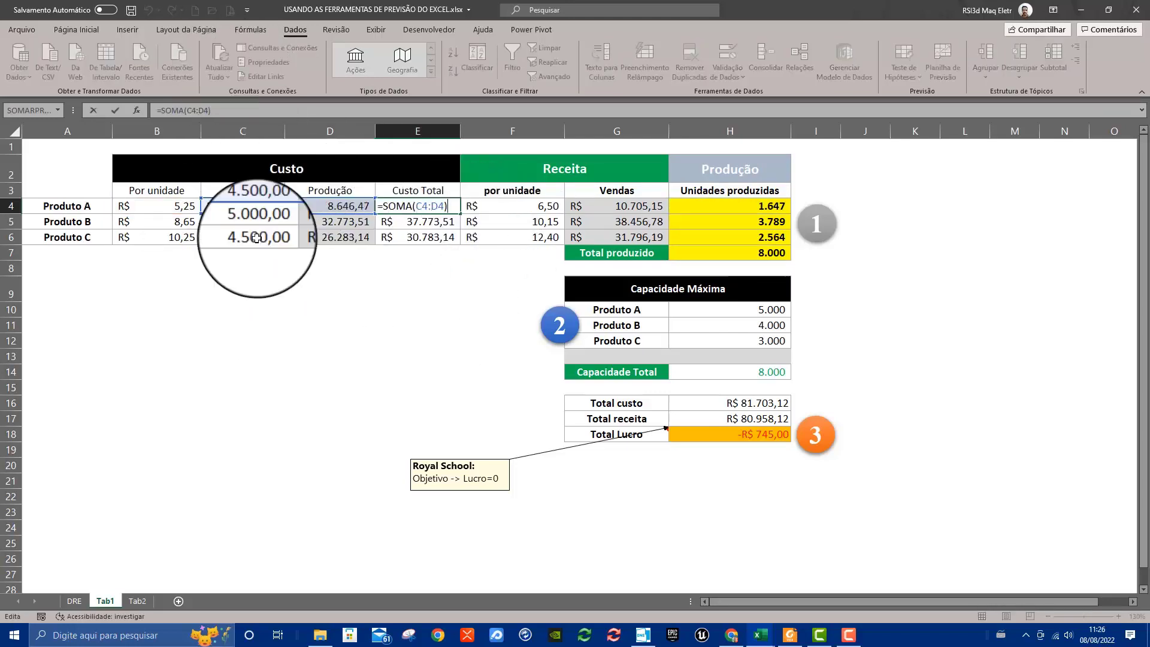
pyautogui.press('Escape')
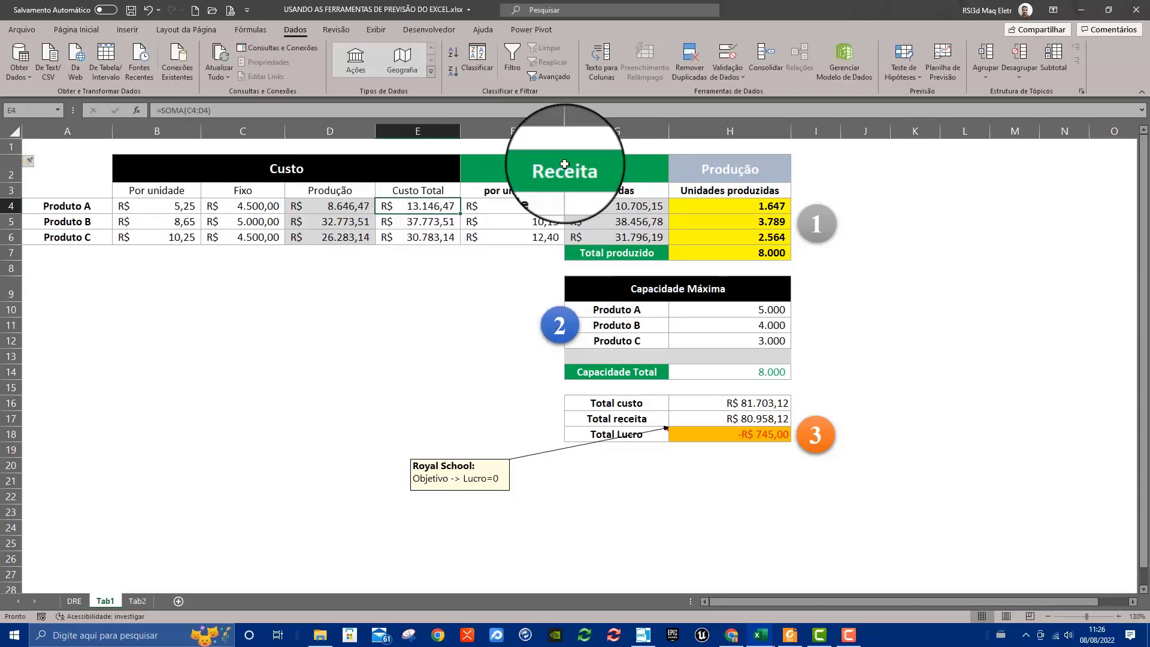
pyautogui.click(512, 205)
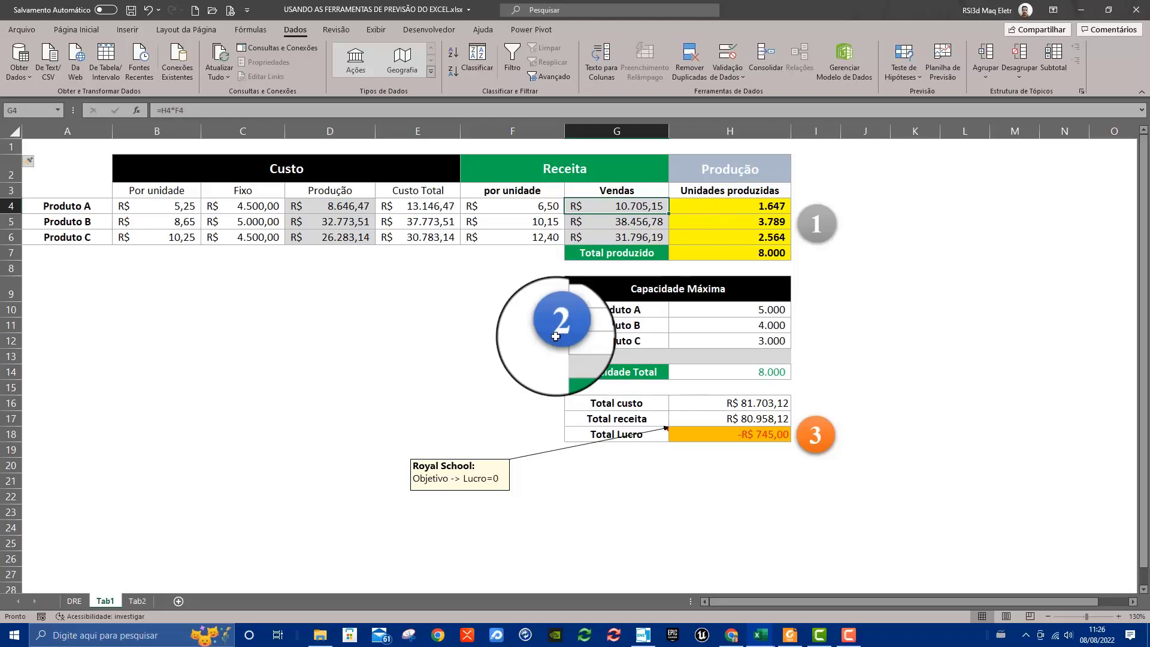
pyautogui.press('F2')
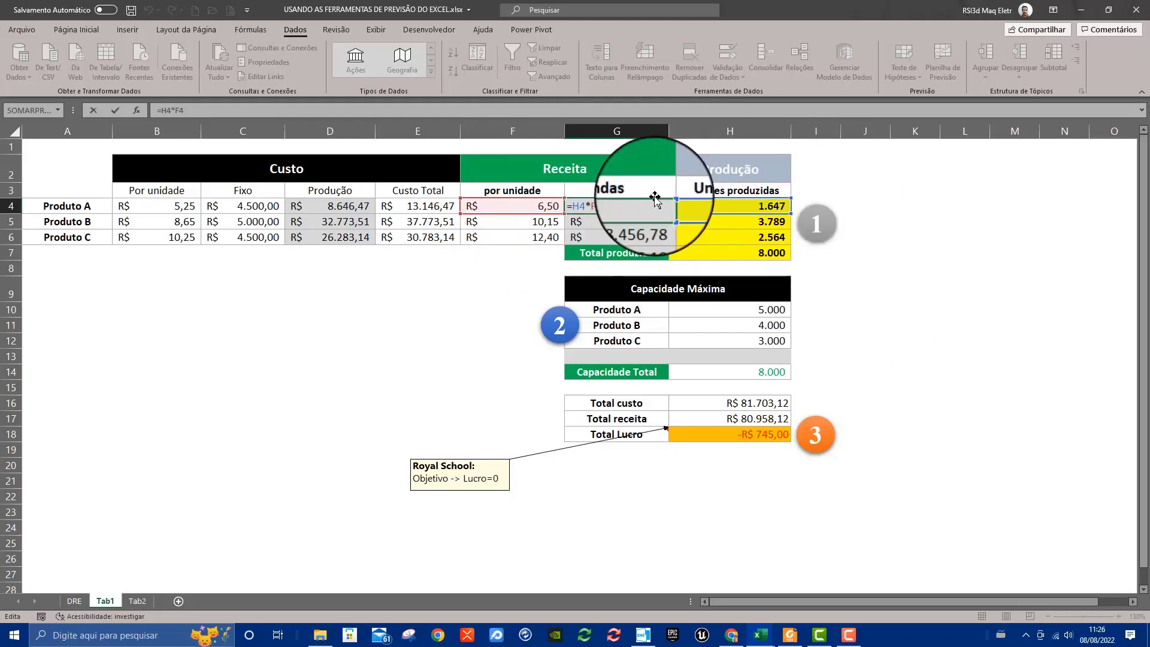
pyautogui.hotkey('ctrl', 'Return')
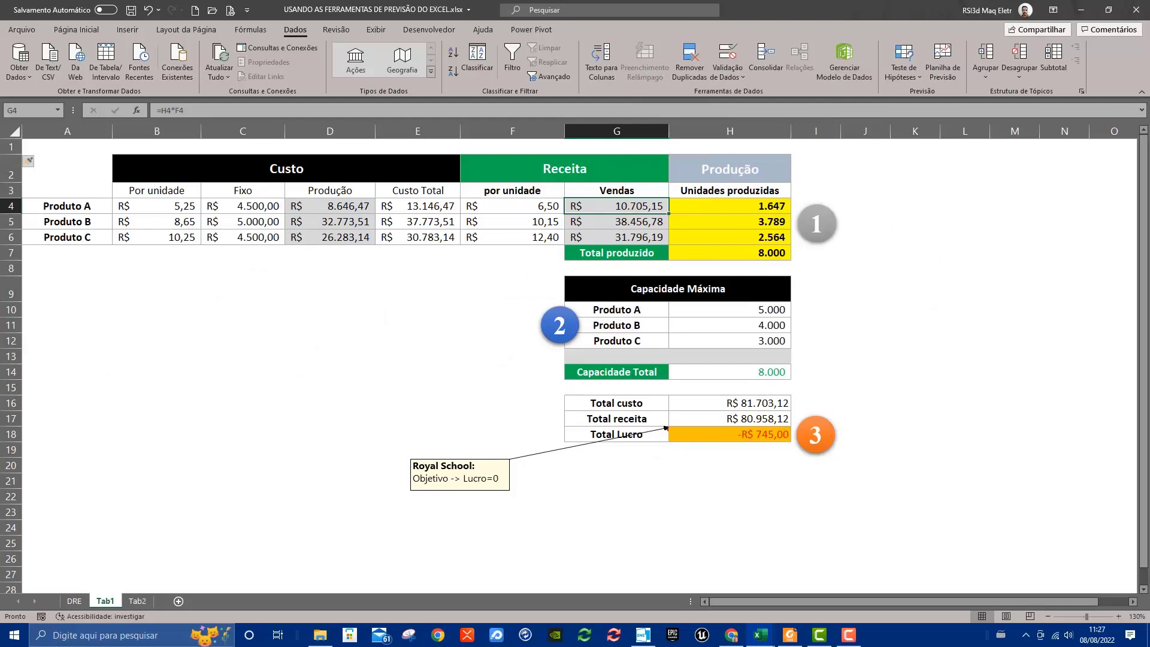
pyautogui.click(747, 397)
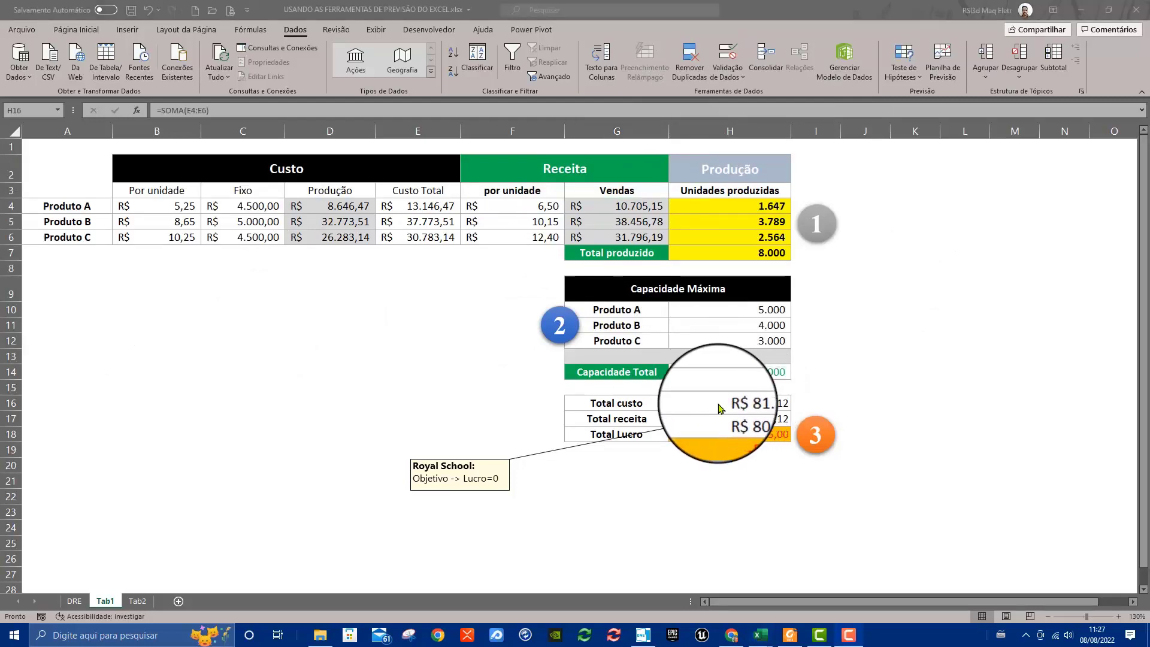
pyautogui.press('F2')
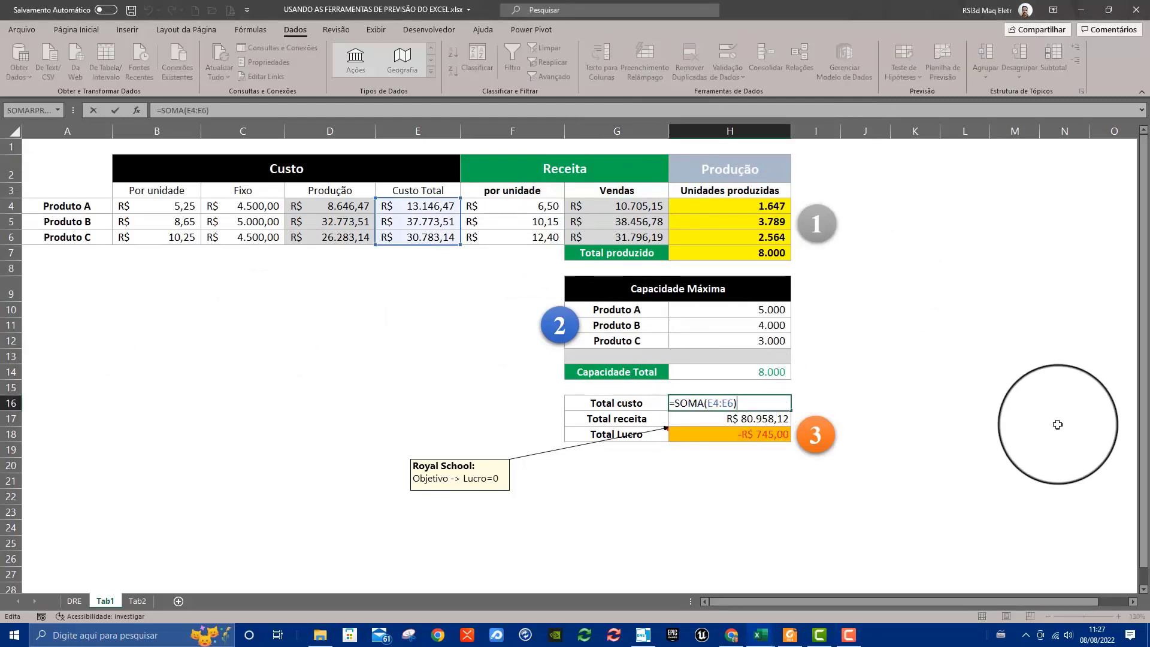
pyautogui.press('Escape')
pyautogui.click(753, 416)
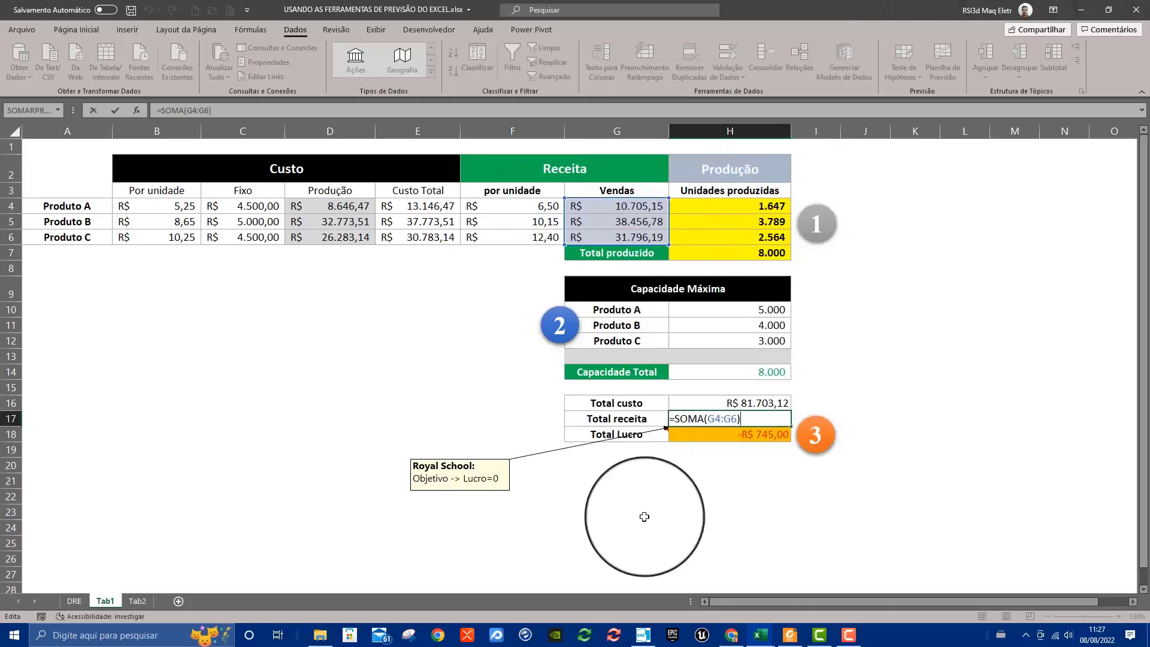
pyautogui.hotkey('ctrl', 'Return')
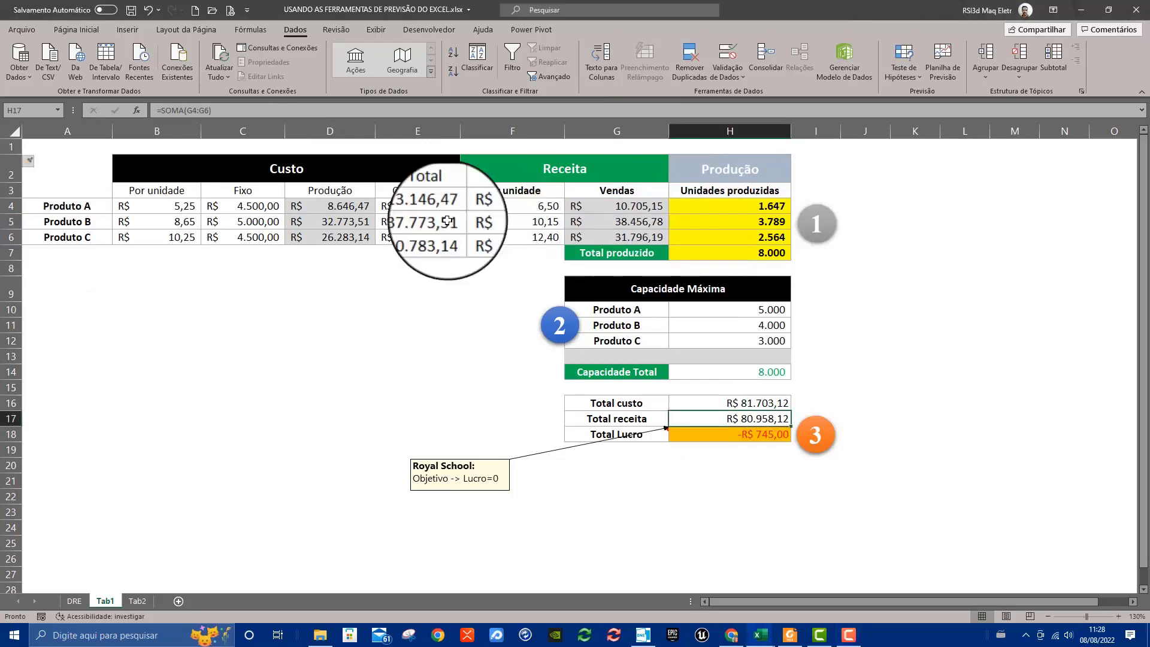
# Insert an empty column before the product names on the Tab1 sheet and narrow it to about half its width
pyautogui.click(280, 310)
pyautogui.click(65, 128)
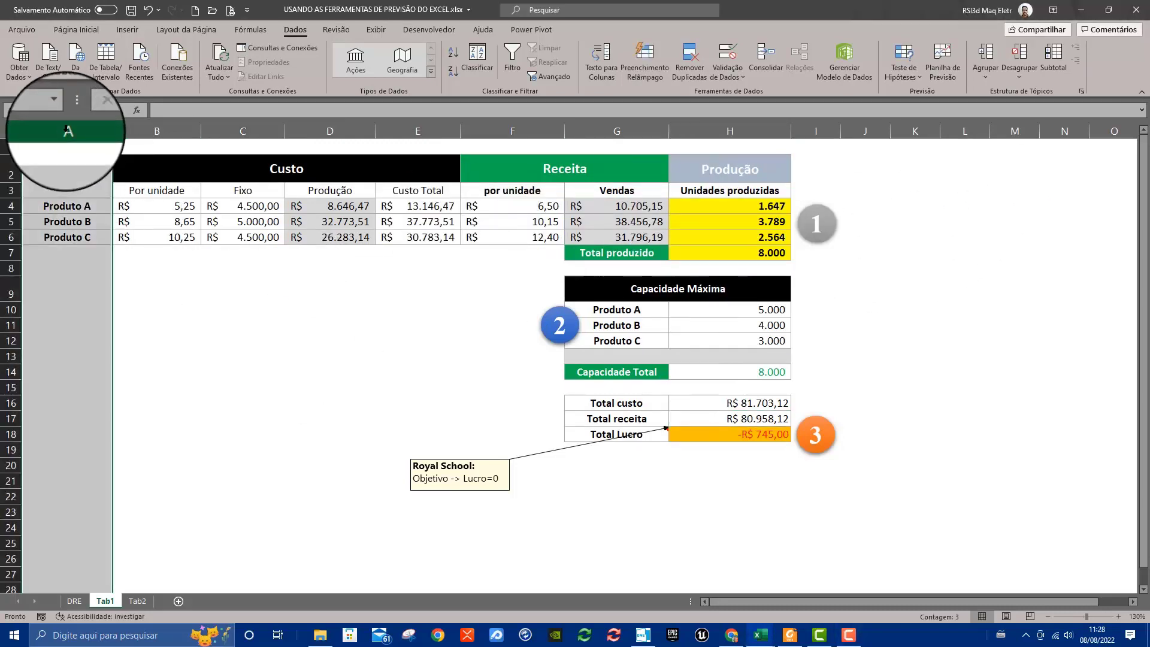
pyautogui.rightClick(65, 129)
pyautogui.click(100, 216)
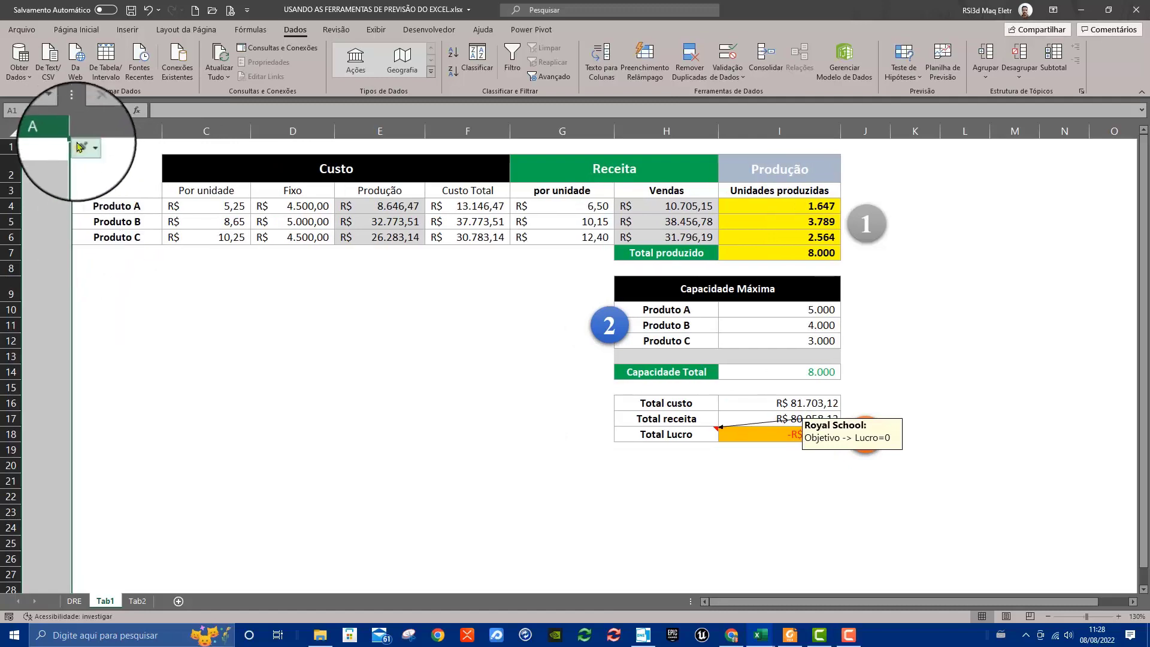
pyautogui.moveTo(71, 131); pyautogui.dragTo(47, 130)
pyautogui.click(189, 316)
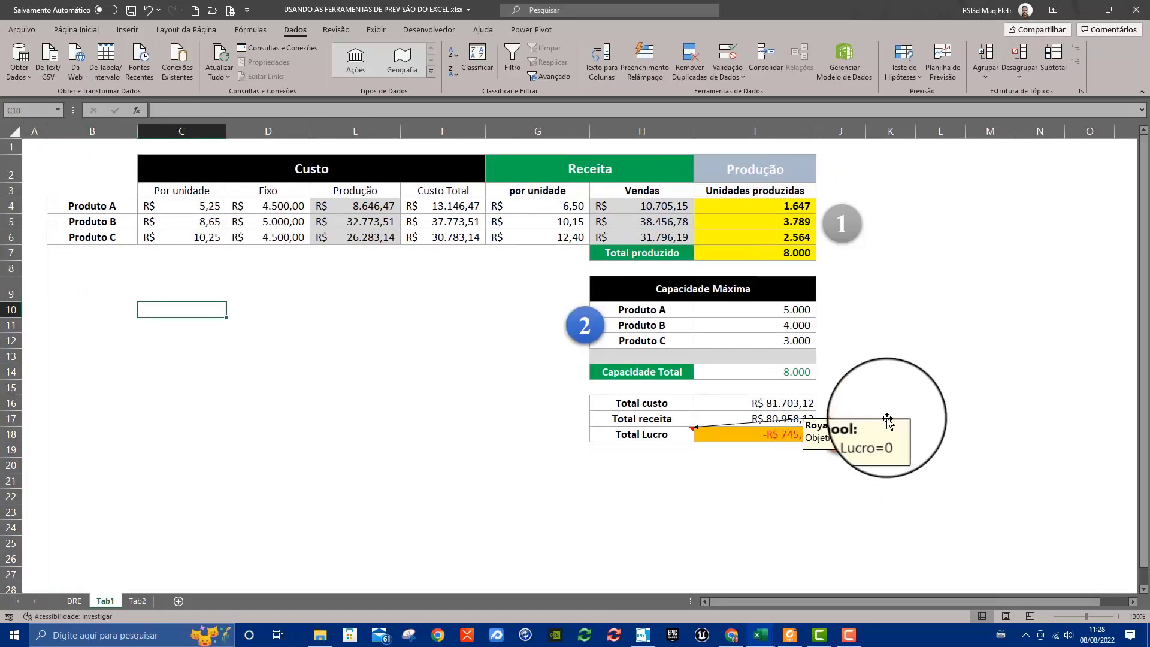
# Move the "Objetivo -> Lucro=0" note off the Total Lucro figure into the empty area around rows 22 to 24, below the Custo table
pyautogui.moveTo(859, 451); pyautogui.dragTo(500, 525)
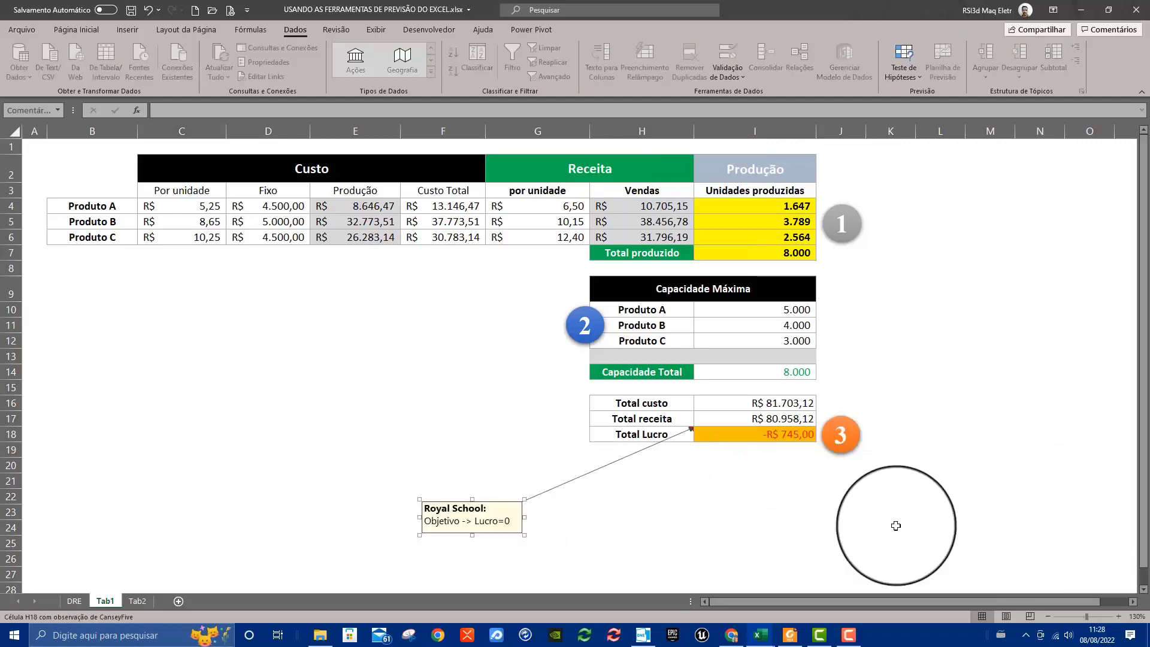
pyautogui.click(872, 542)
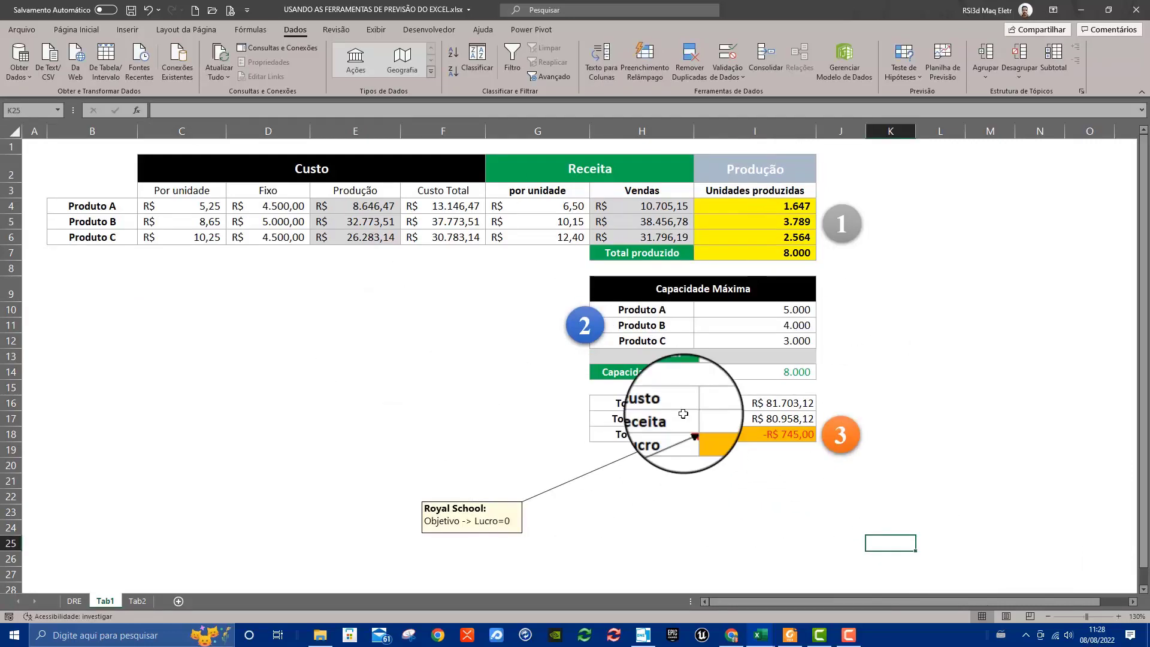
pyautogui.click(926, 221)
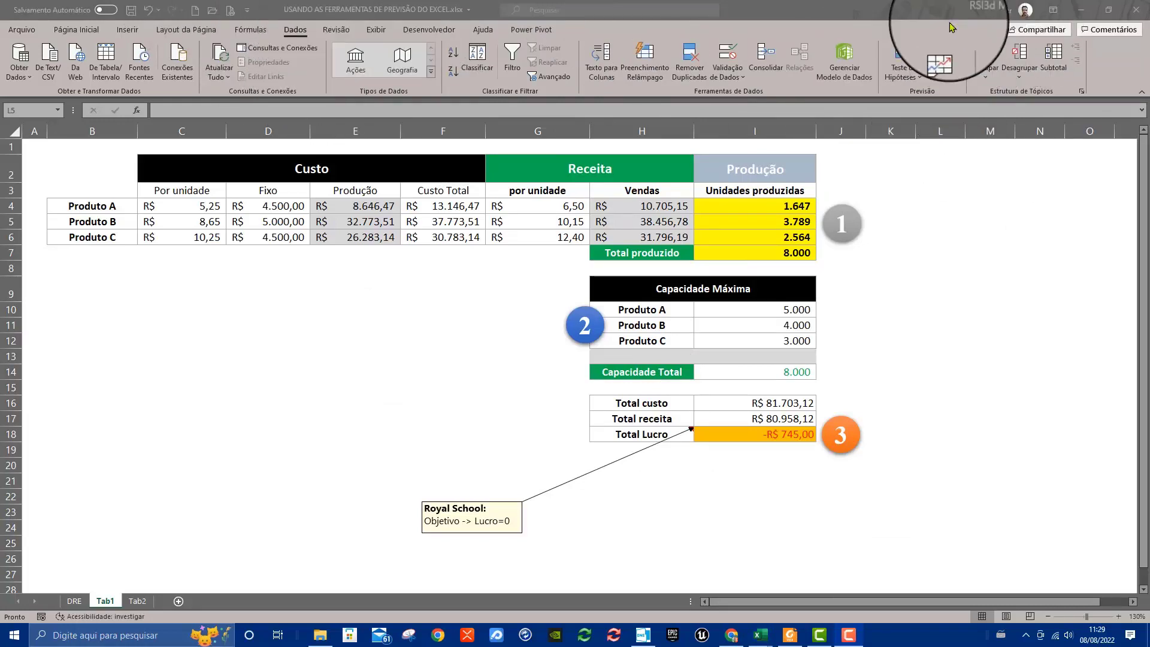
# Start a new scenario named "Produção Noraml" with the Unidades produzidas cells I4:I6 as its variable cells
pyautogui.click(921, 81)
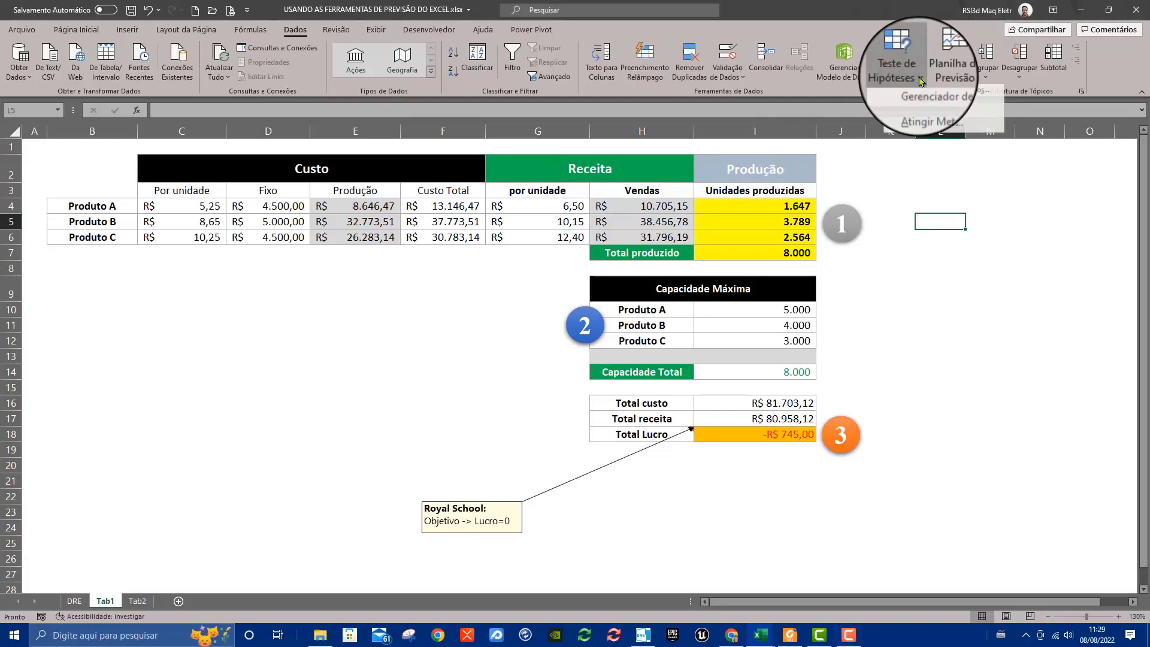
pyautogui.click(958, 93)
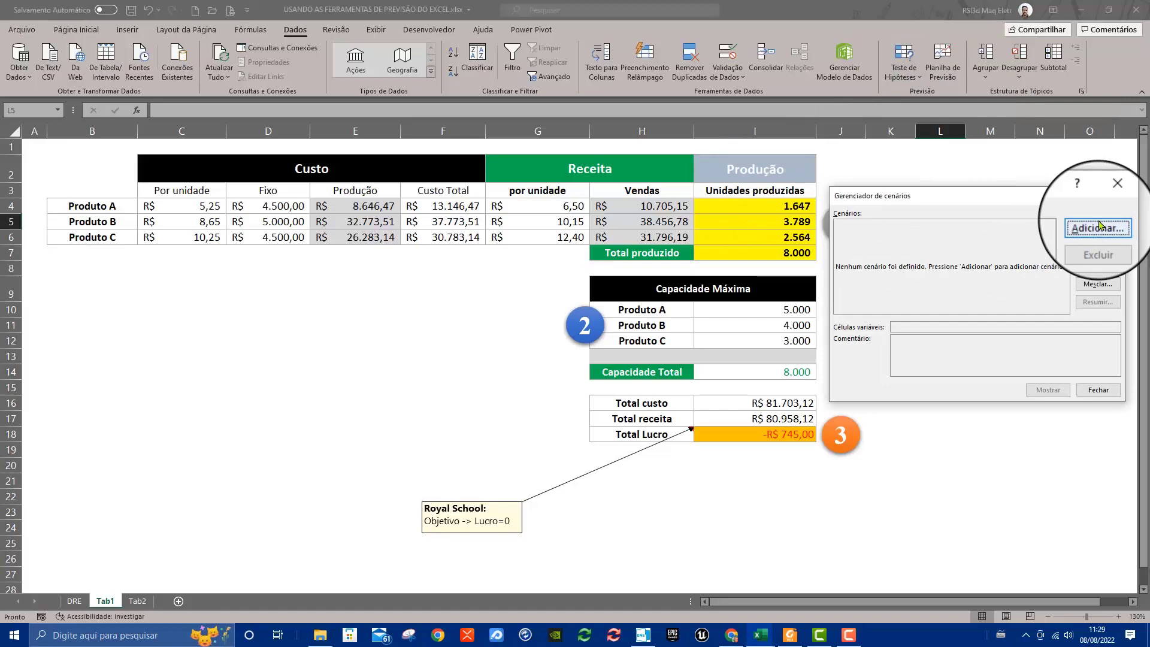
pyautogui.click(1094, 226)
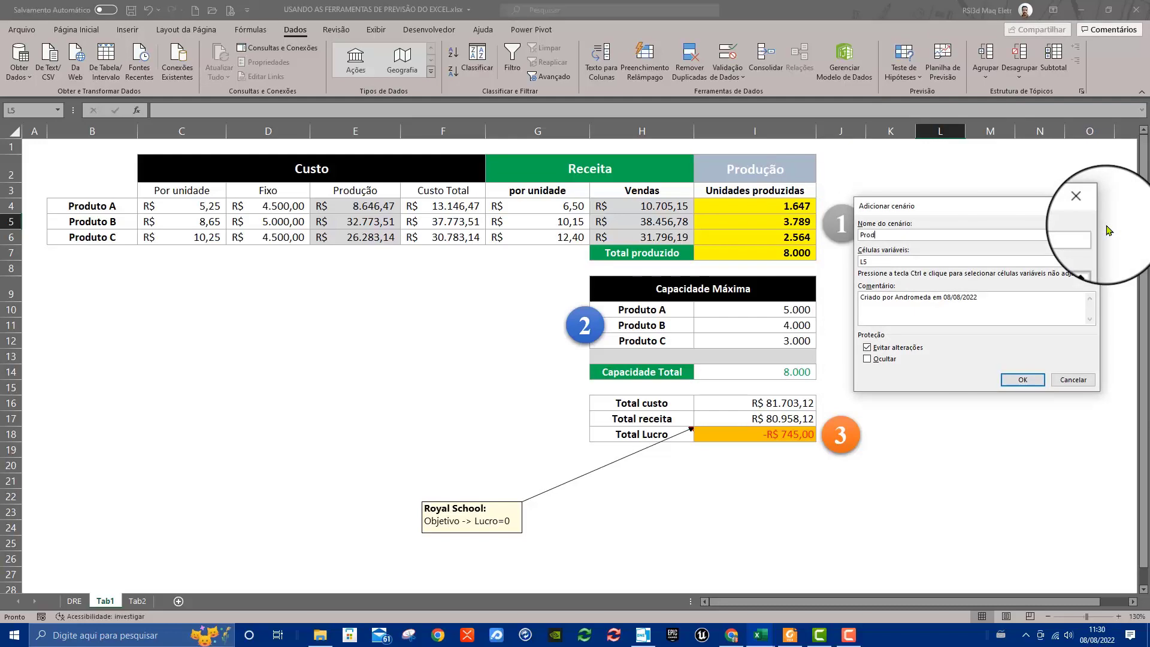
pyautogui.write('Produção Noraml')
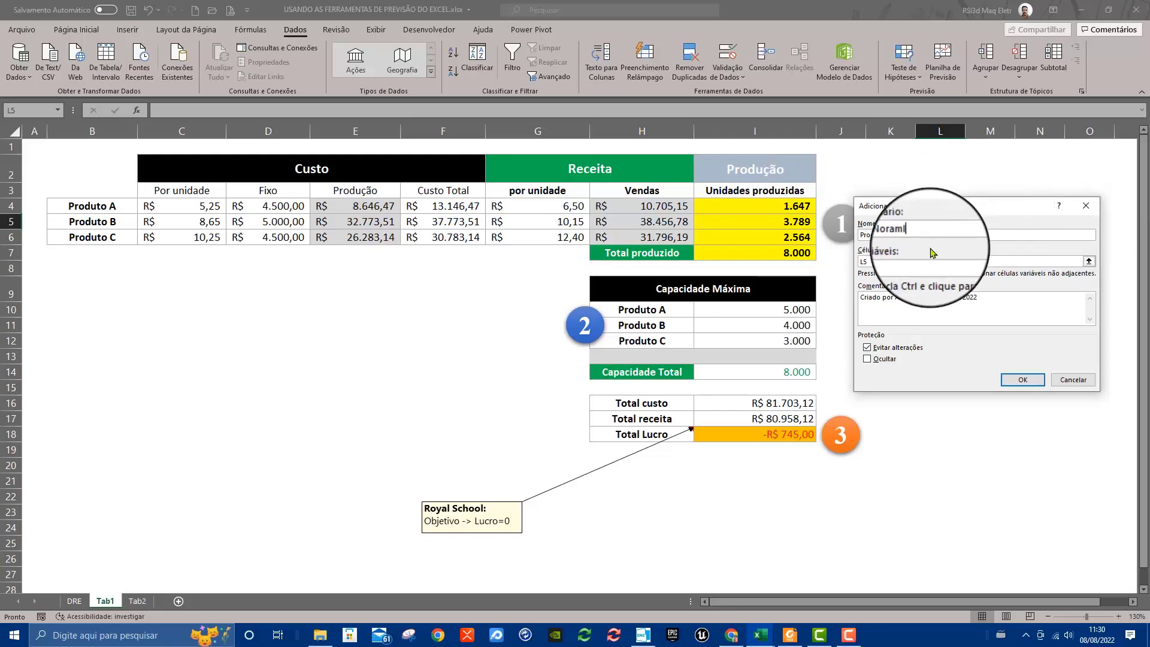
pyautogui.click(976, 260)
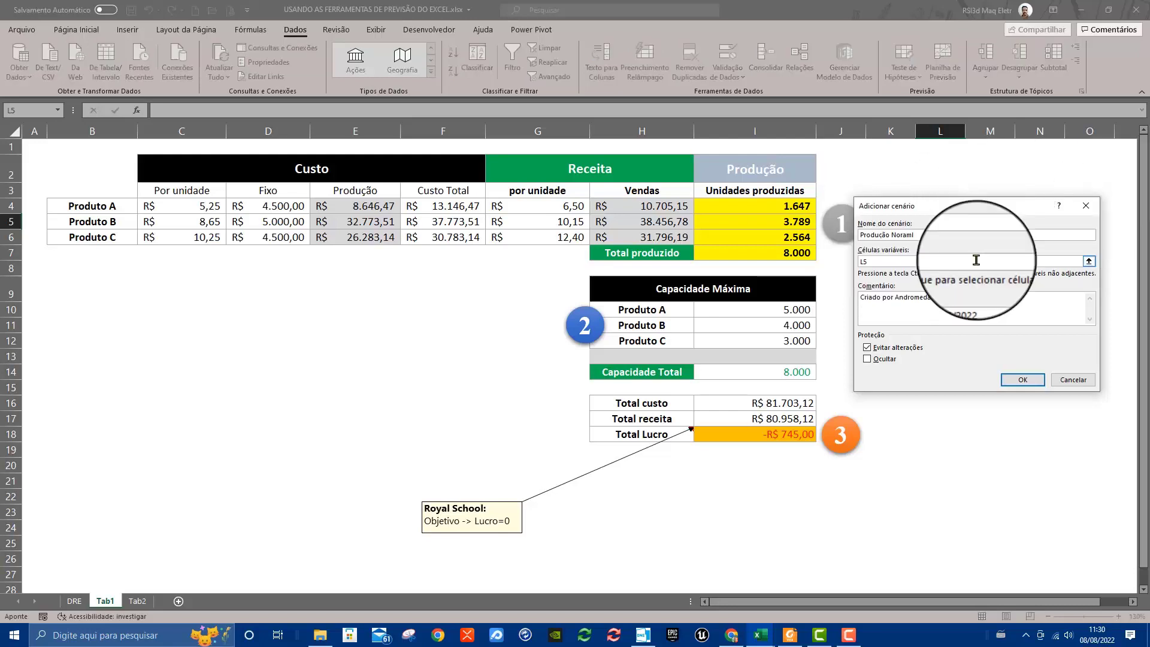
pyautogui.click(1089, 260)
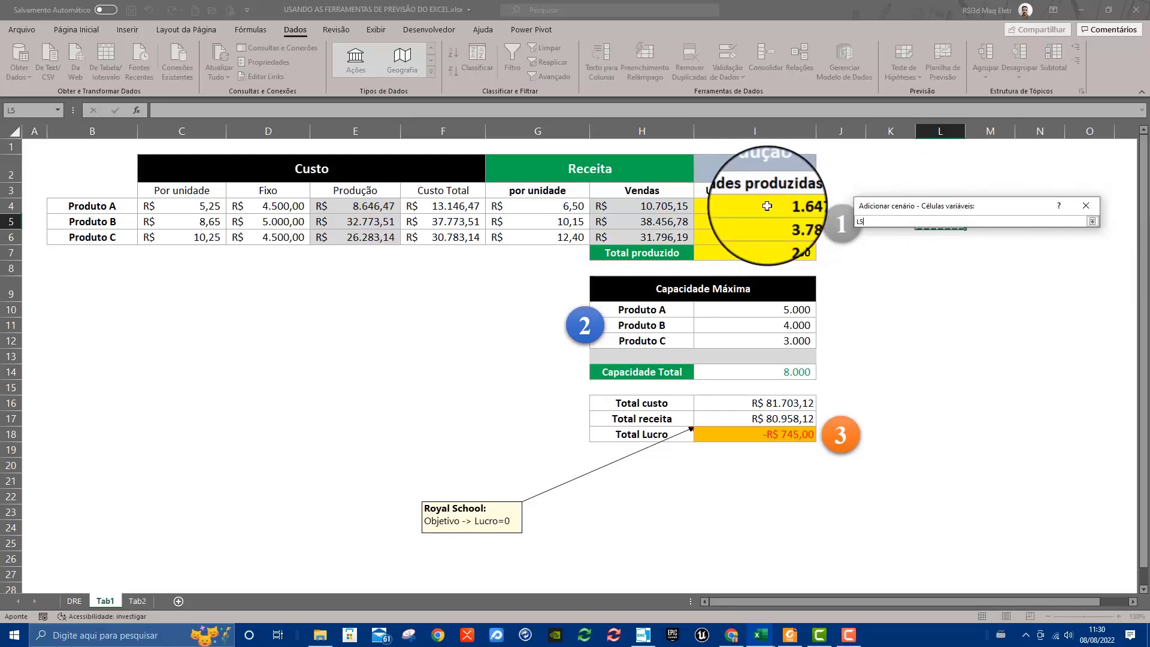
pyautogui.moveTo(752, 205); pyautogui.dragTo(756, 238)
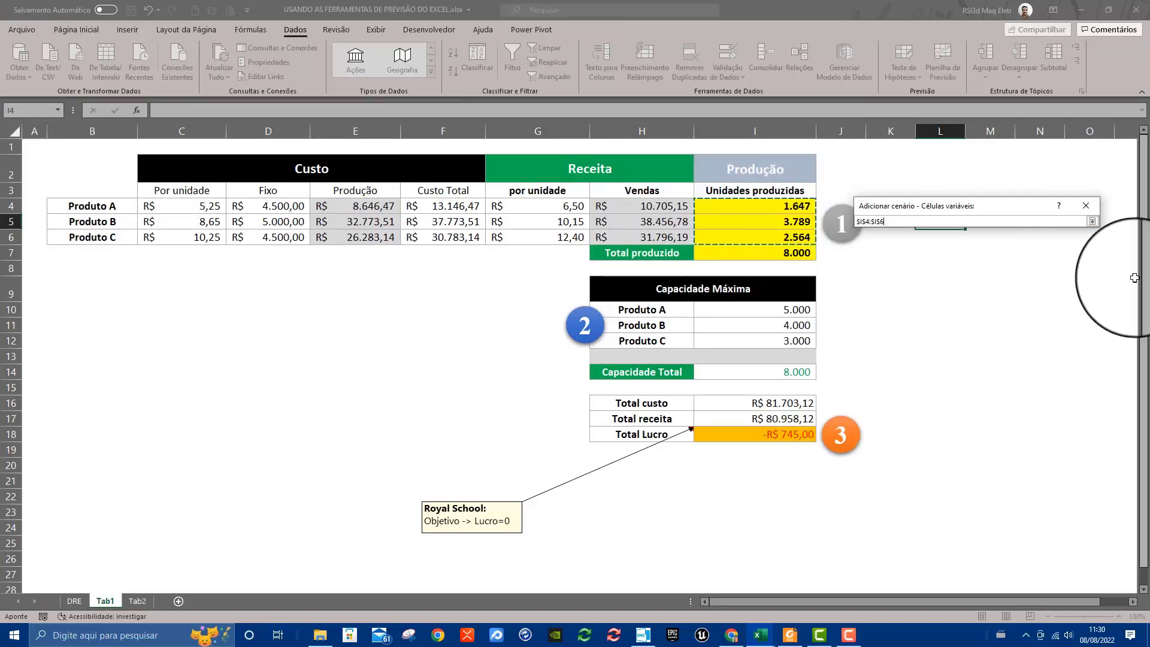
pyautogui.click(1092, 221)
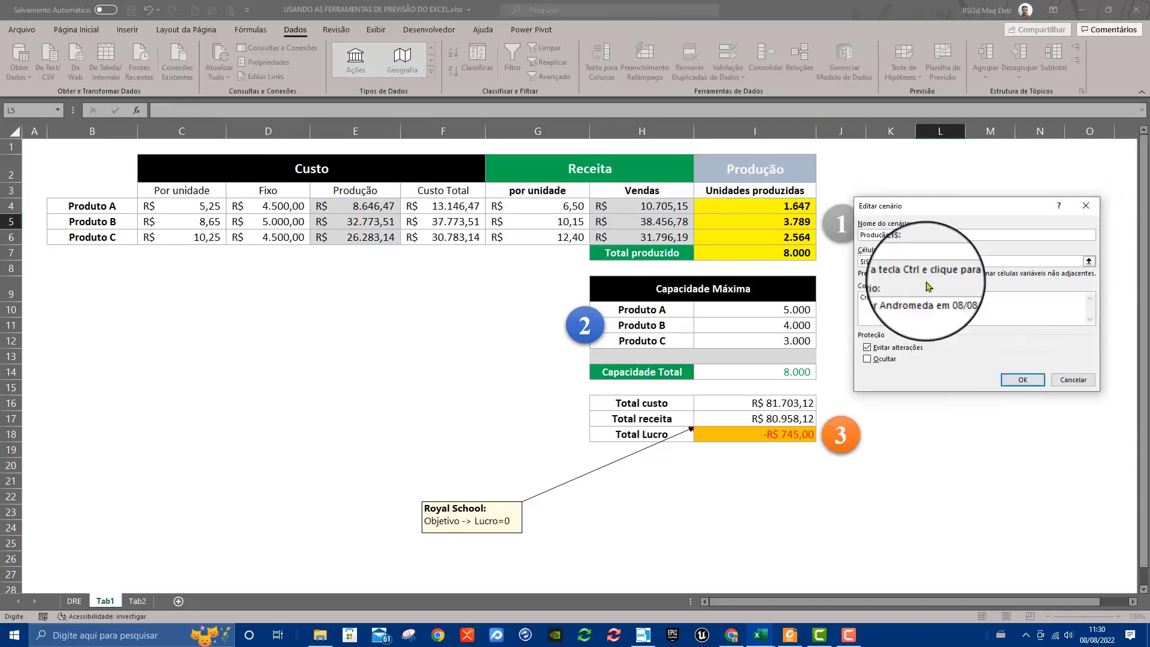
# Add the line "Cenario da Produção Atual" above the existing text in the scenario's comment
pyautogui.click(1047, 308)
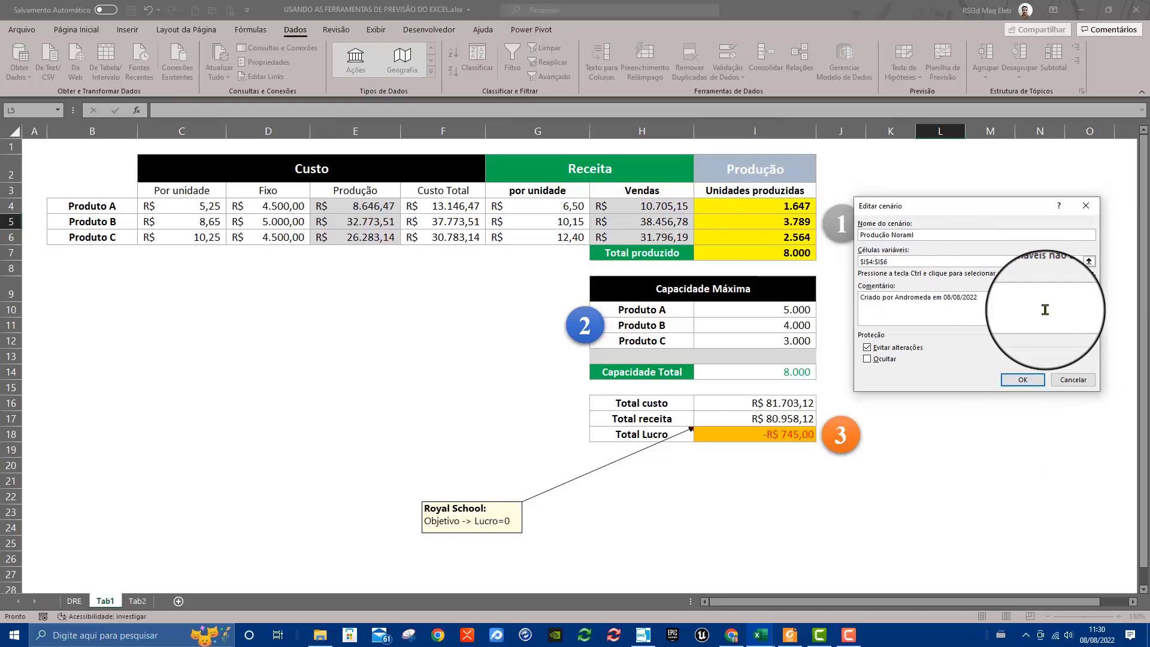
pyautogui.write('Cenario da Produ')
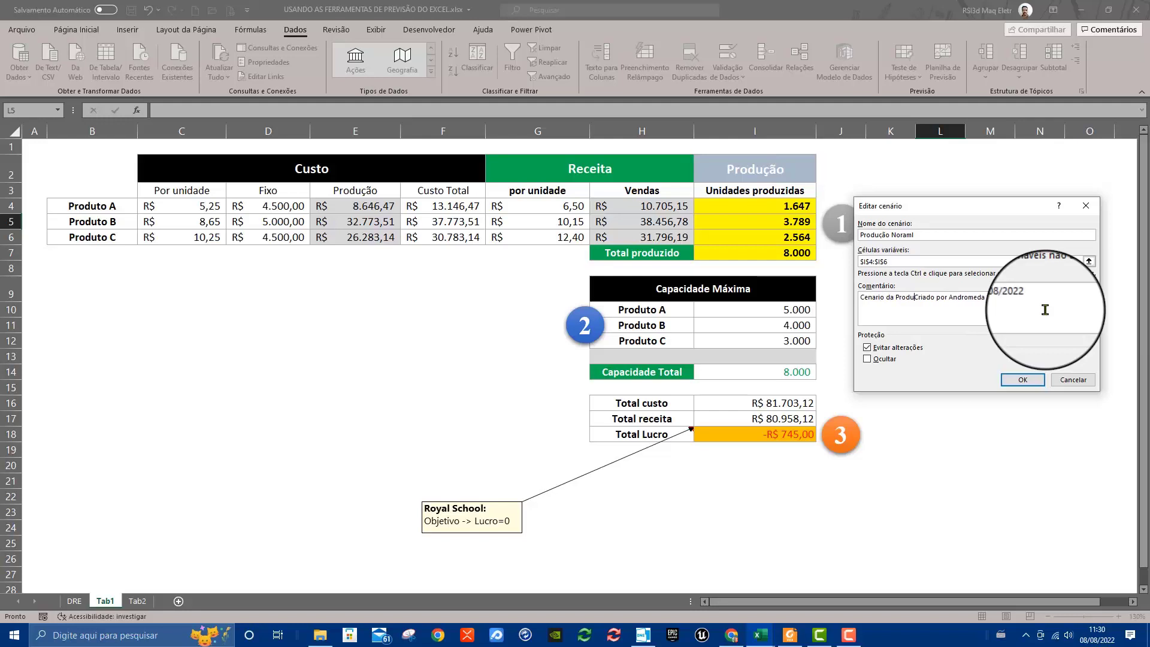
pyautogui.write('ção Atual')
pyautogui.press('Return')
# Correct the scenario's name to "Produção Normal" and save it with 2850, 3000 and 2000 units for Produto A, B and C
pyautogui.click(935, 235)
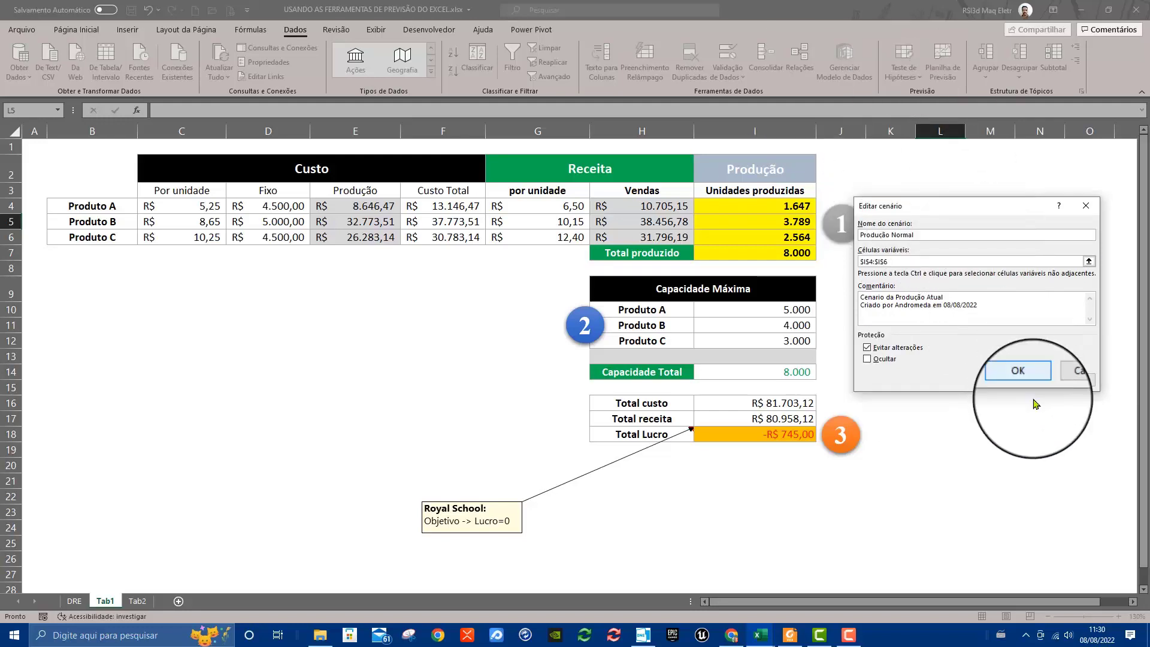
pyautogui.click(1027, 380)
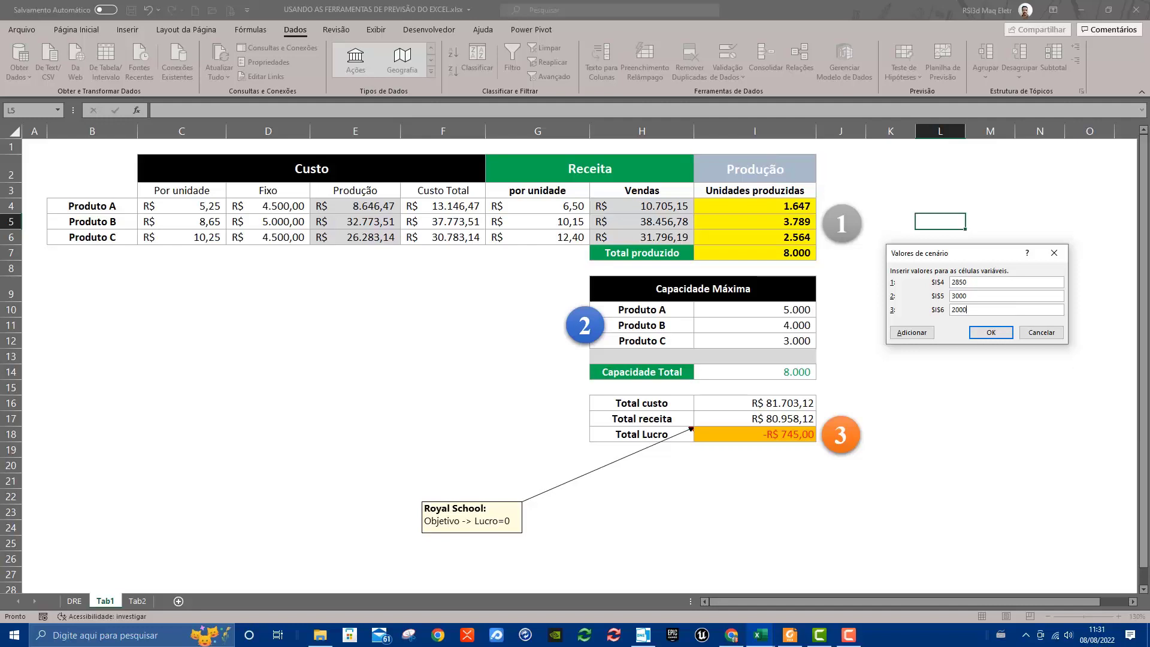
pyautogui.click(1005, 337)
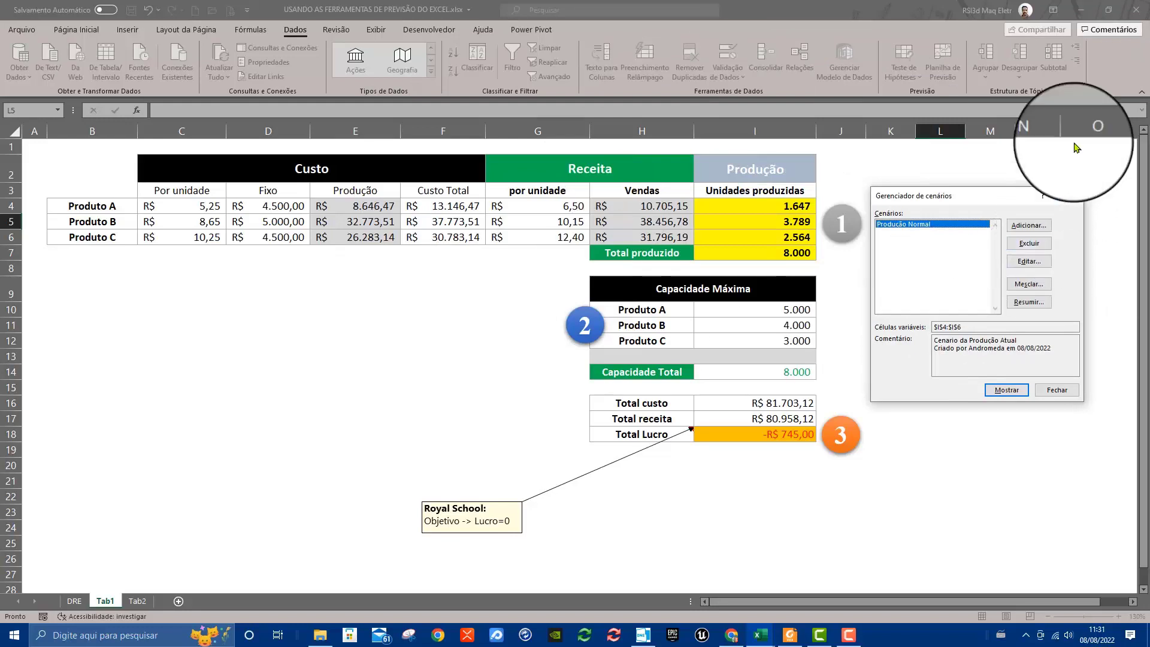
# Add scenario "Meta Exportação 1" for I4:I6 with values 1900, 3000 and 2200 and the comment line "Meta desejada para atender os compradores do grupo A"
pyautogui.click(1048, 227)
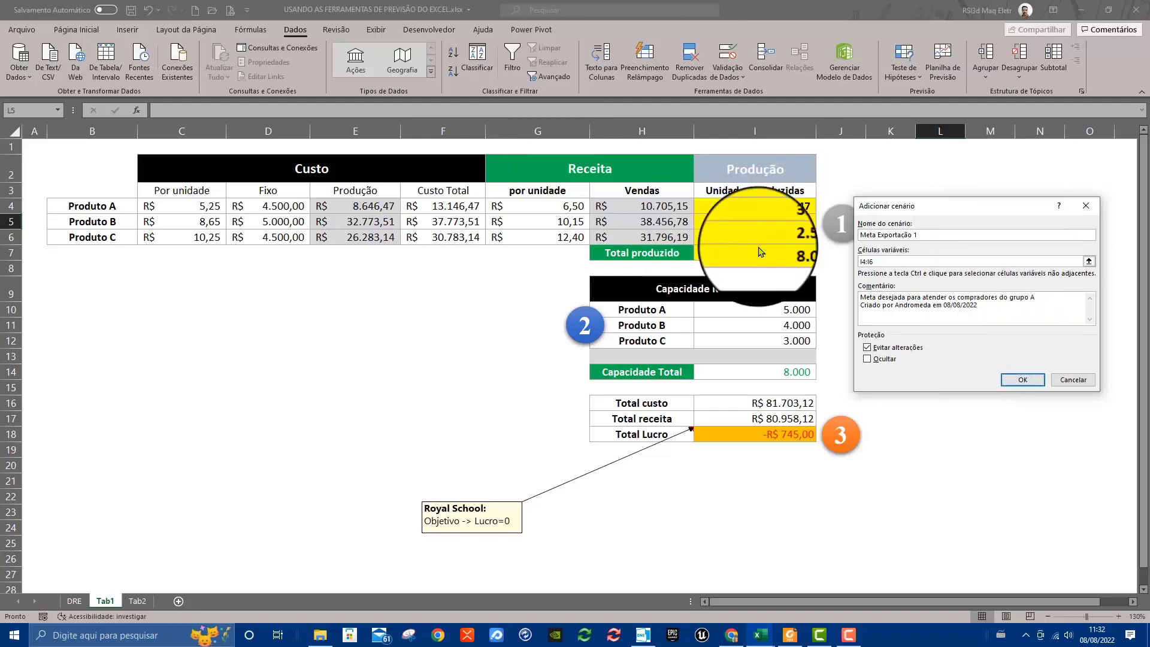
pyautogui.click(1022, 380)
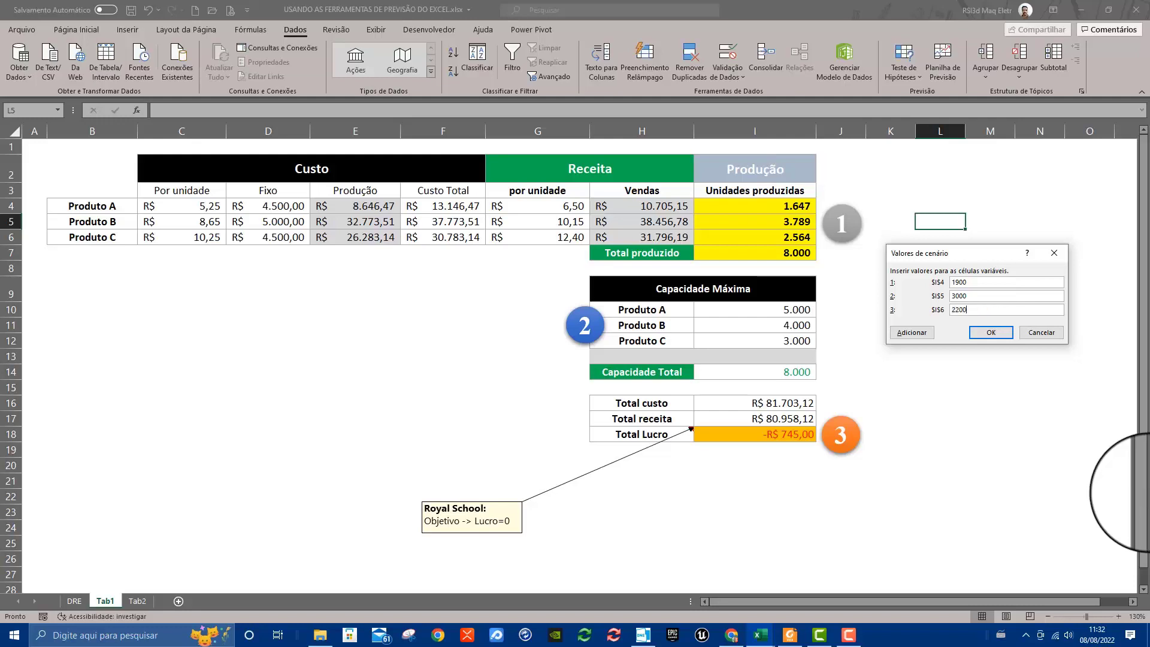
pyautogui.click(992, 330)
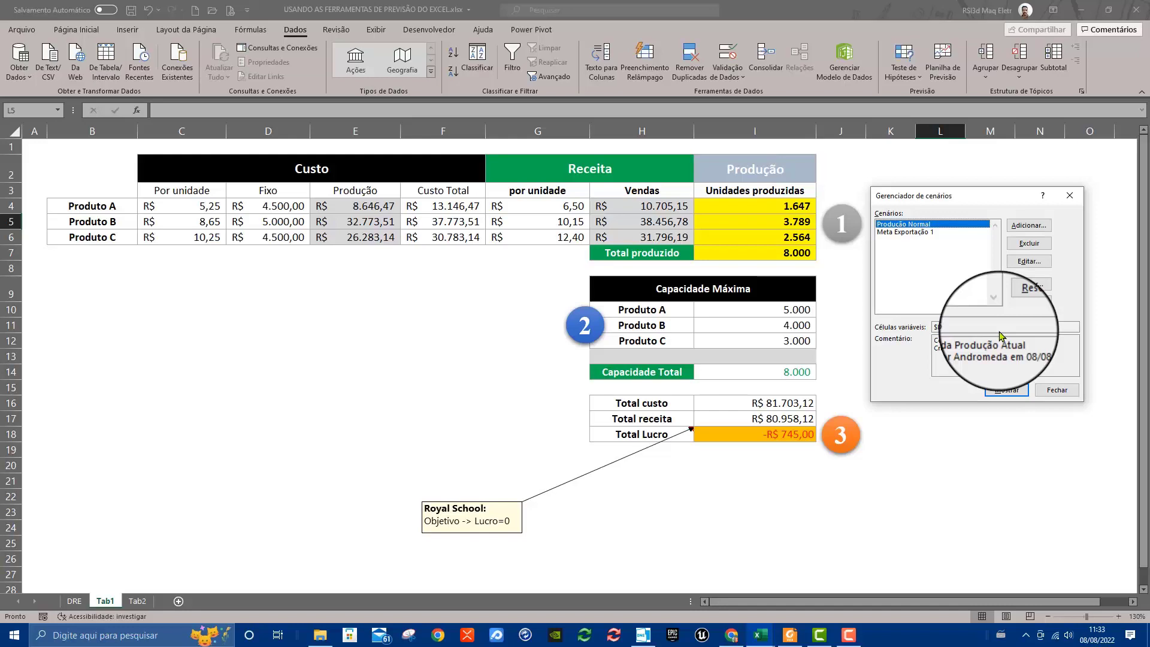
# Add scenario "Meta Exportação 2" for I4:I6 with 4800, 3700 and 2800 units for Produto A, B and C, keeping the default comment
pyautogui.click(1041, 226)
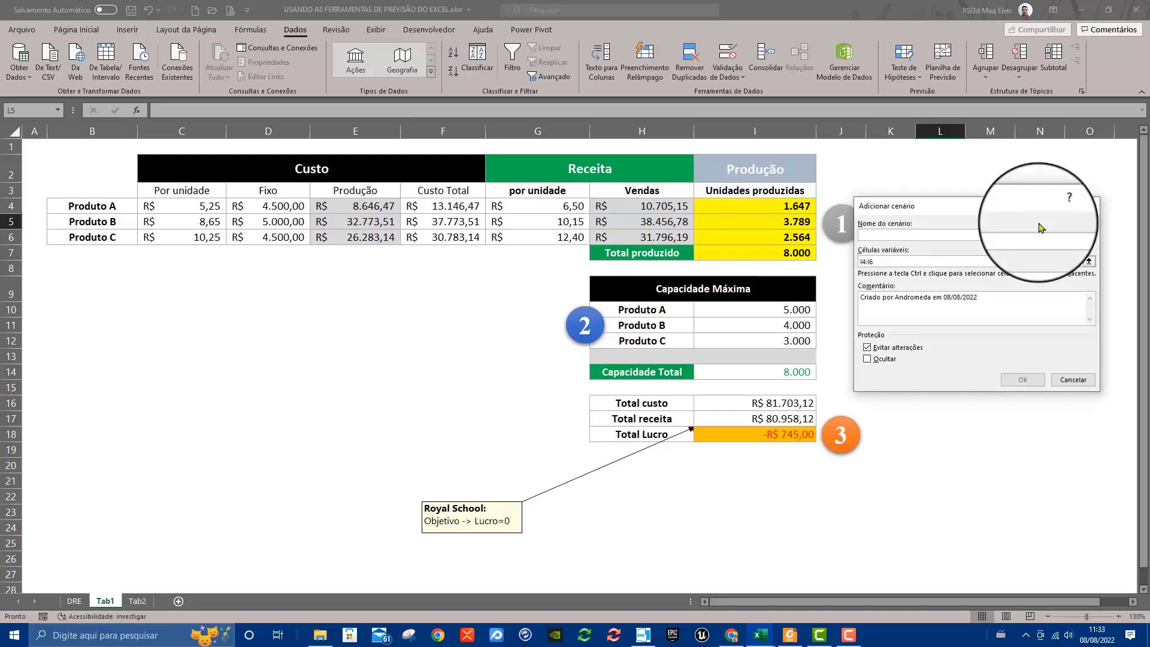
pyautogui.click(1073, 379)
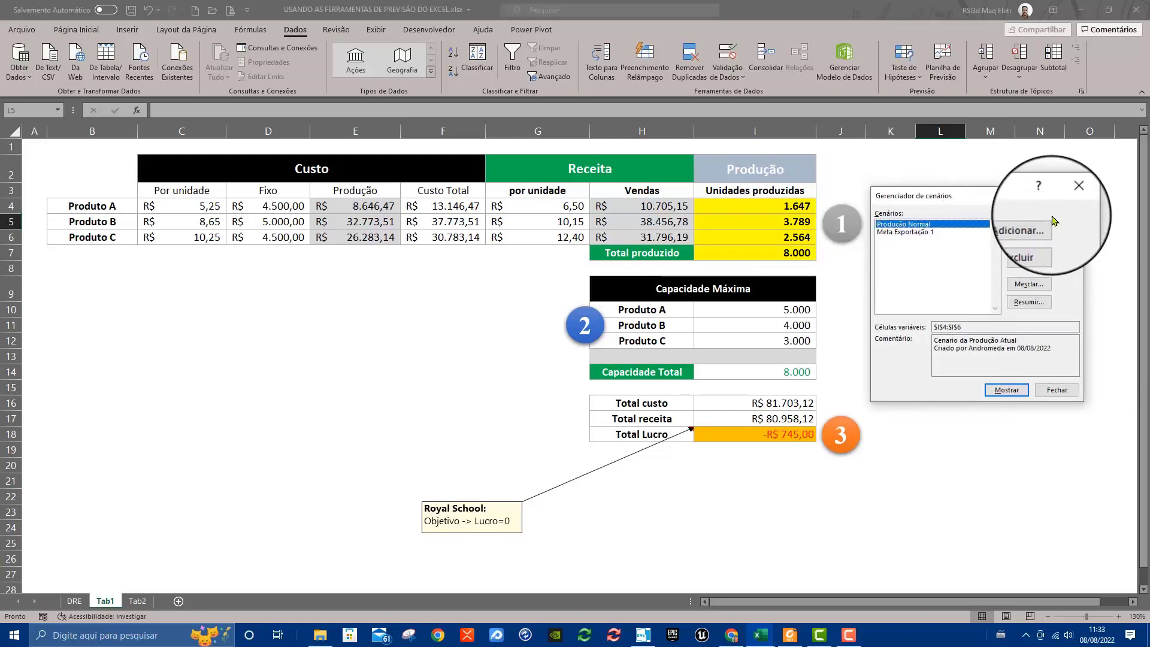
pyautogui.click(1038, 265)
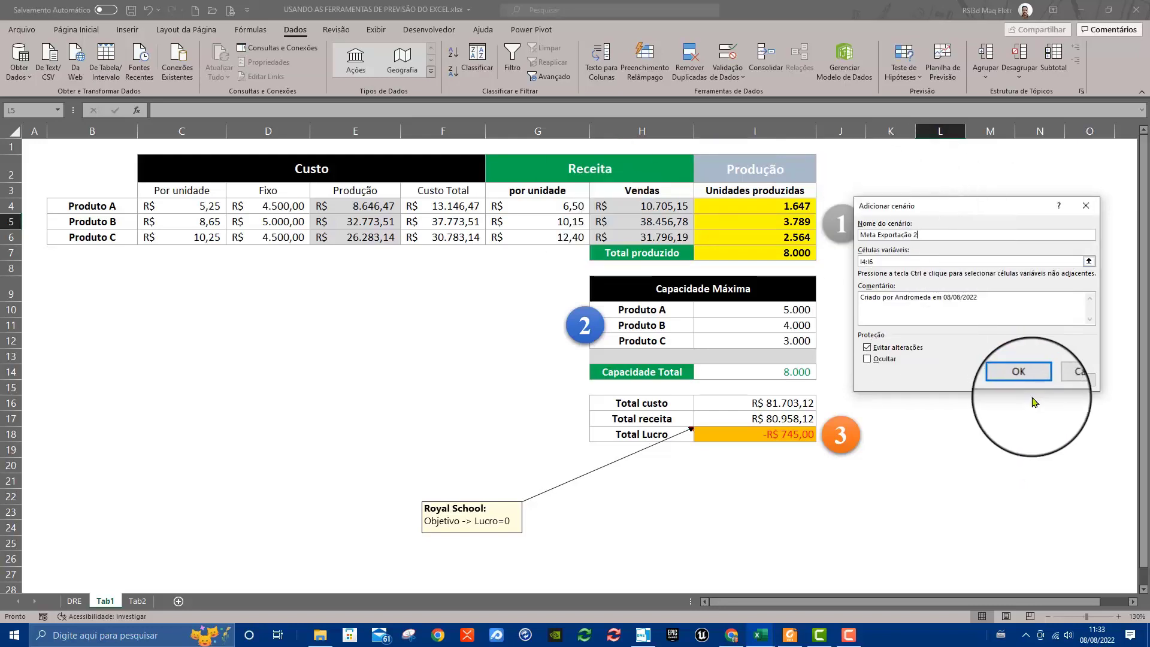
pyautogui.click(1018, 371)
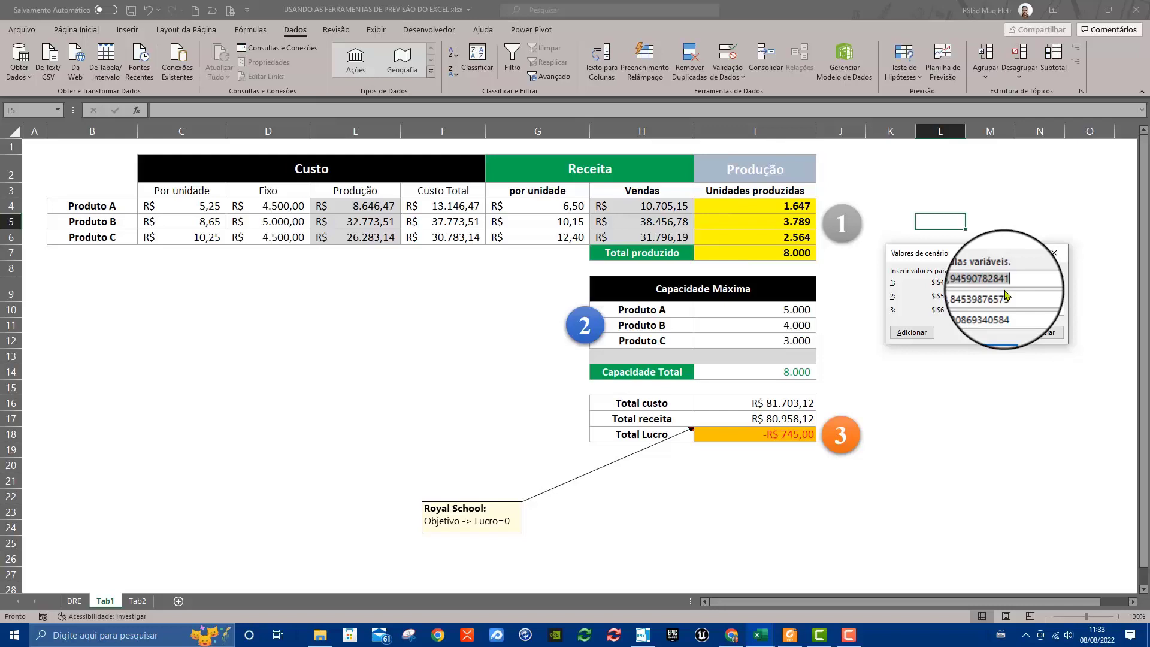
pyautogui.press('BackSpace')
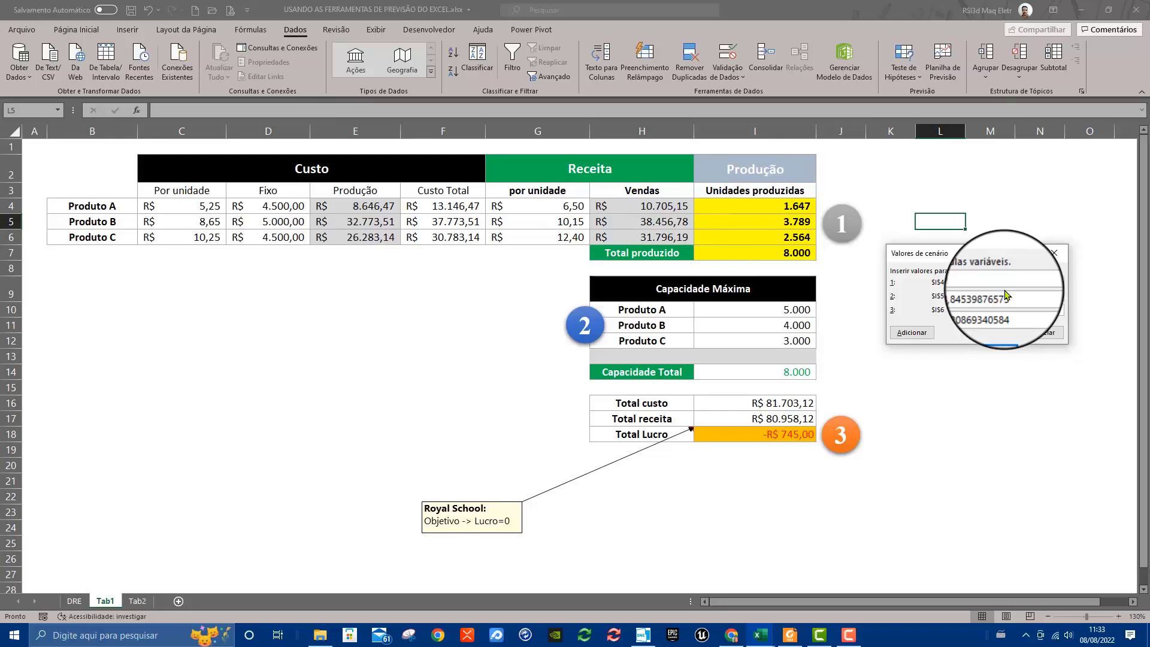
pyautogui.press('Tab')
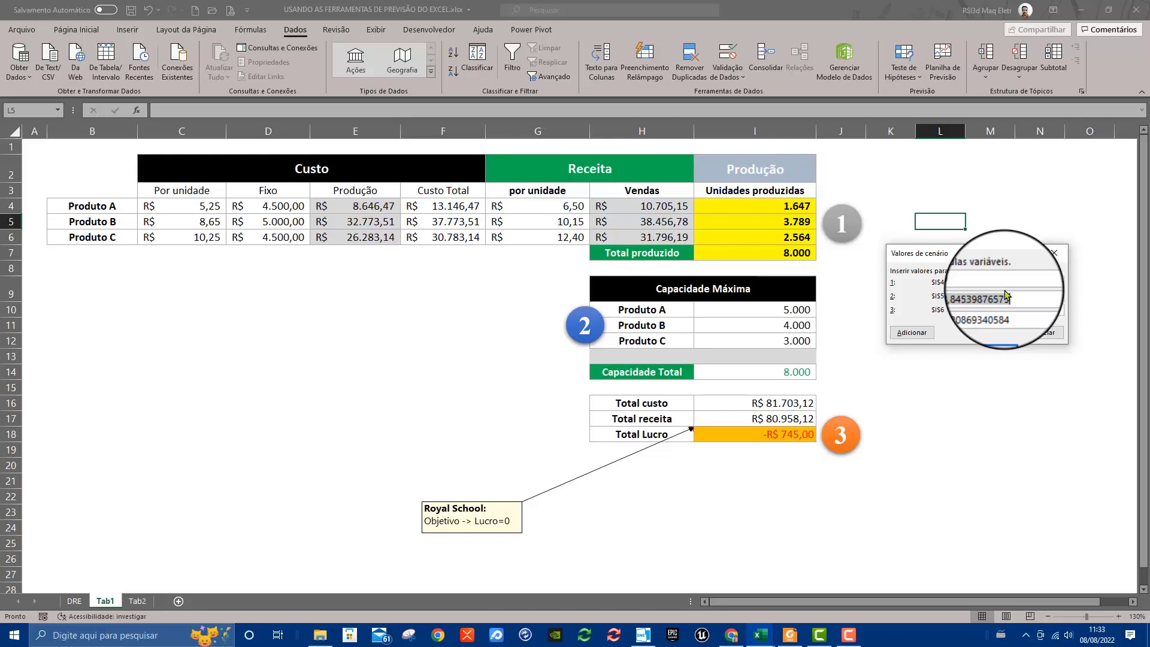
pyautogui.press('BackSpace')
pyautogui.press('Tab')
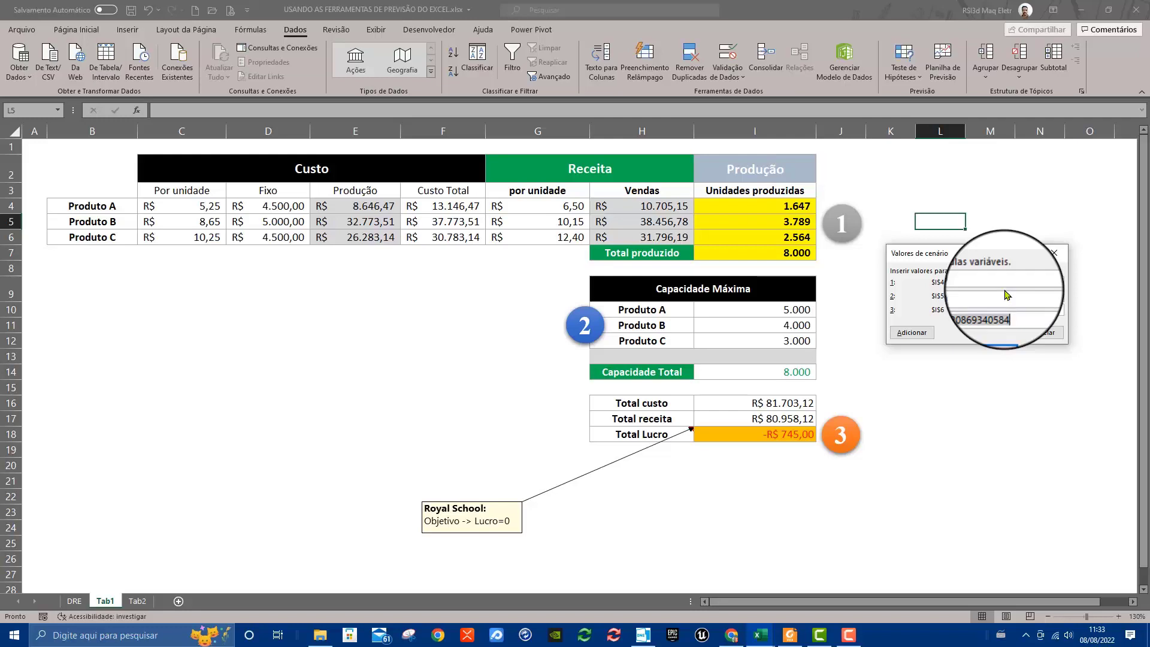
pyautogui.press('BackSpace')
pyautogui.click(1011, 333)
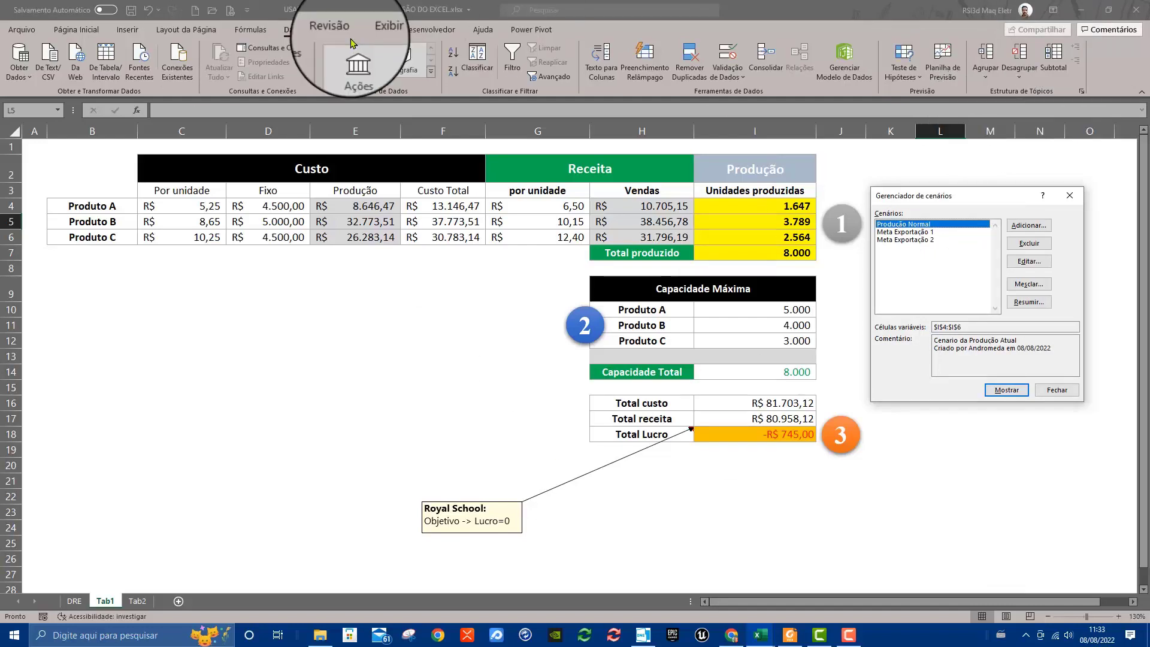
# Show the Produção Normal scenario on the sheet and close the Scenario Manager
pyautogui.click(1006, 390)
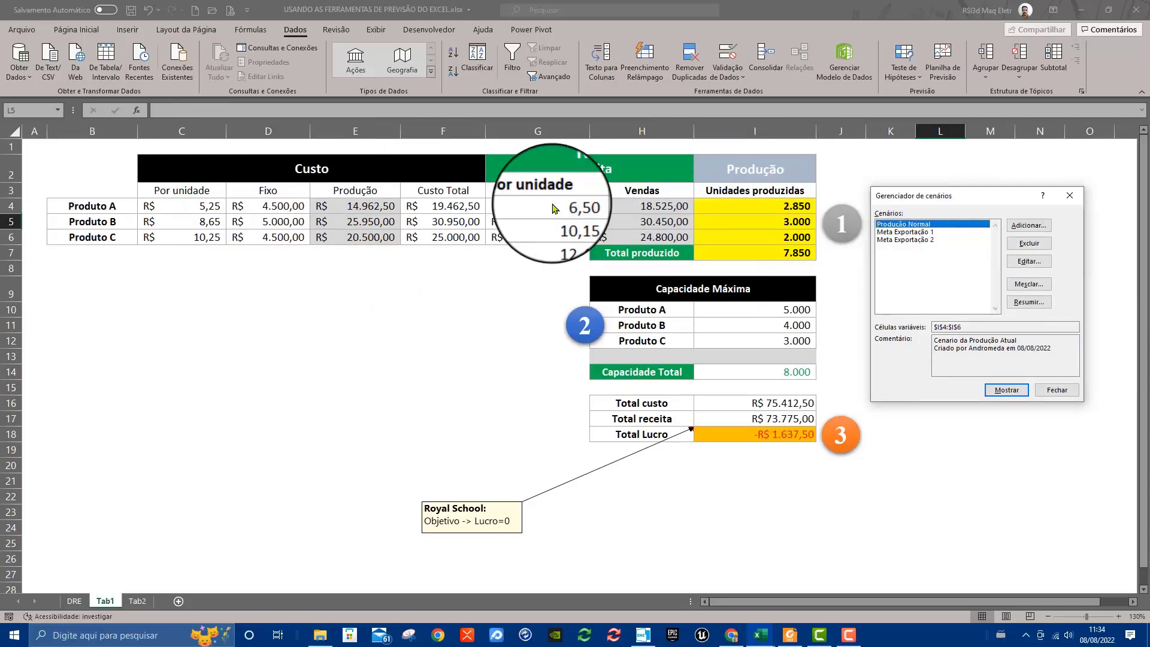
pyautogui.click(1057, 390)
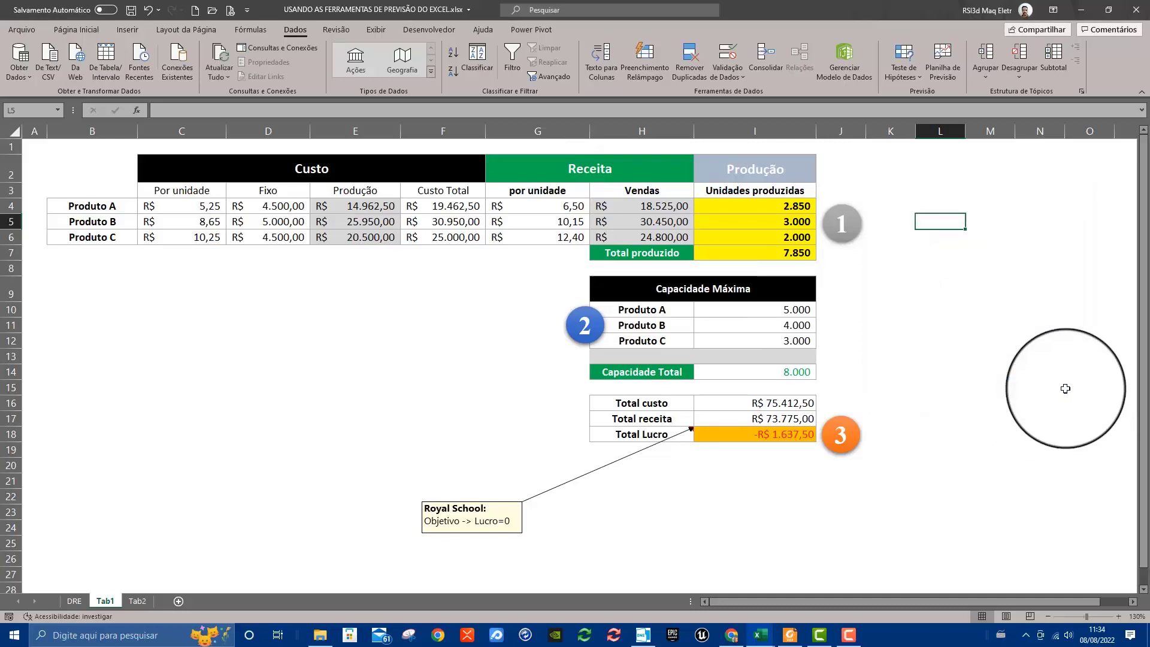
# Set the Receita por unidade in G4:G6 to 8,50 for Produto A, 13 for Produto B and 15 for Produto C
pyautogui.click(542, 206)
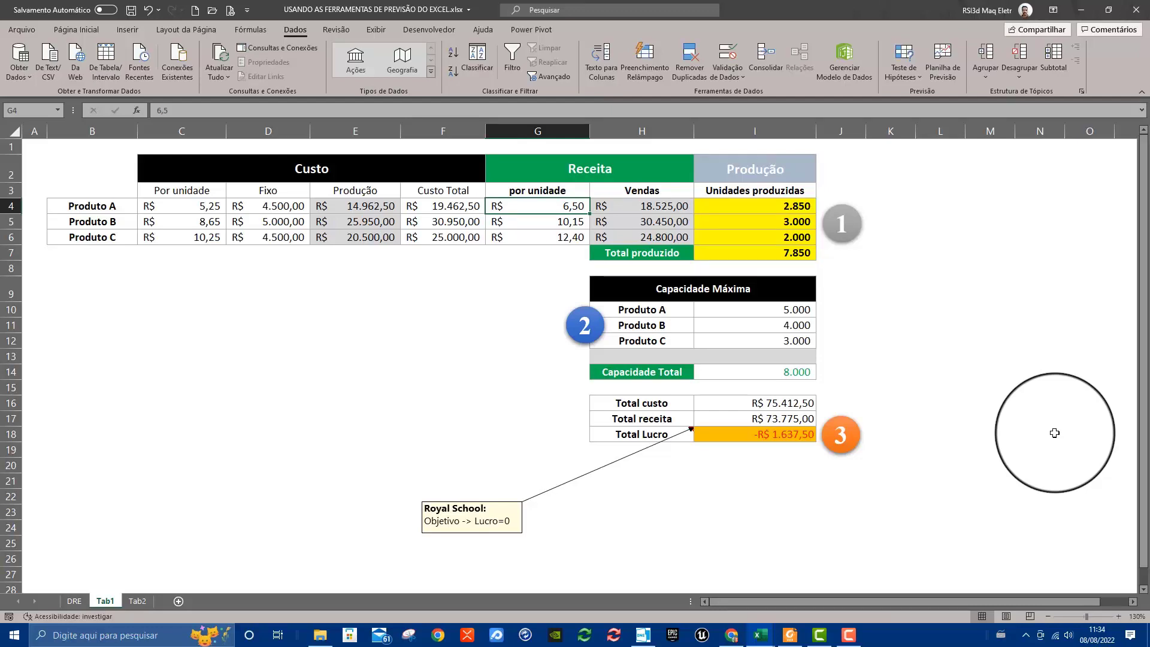
pyautogui.write('8')
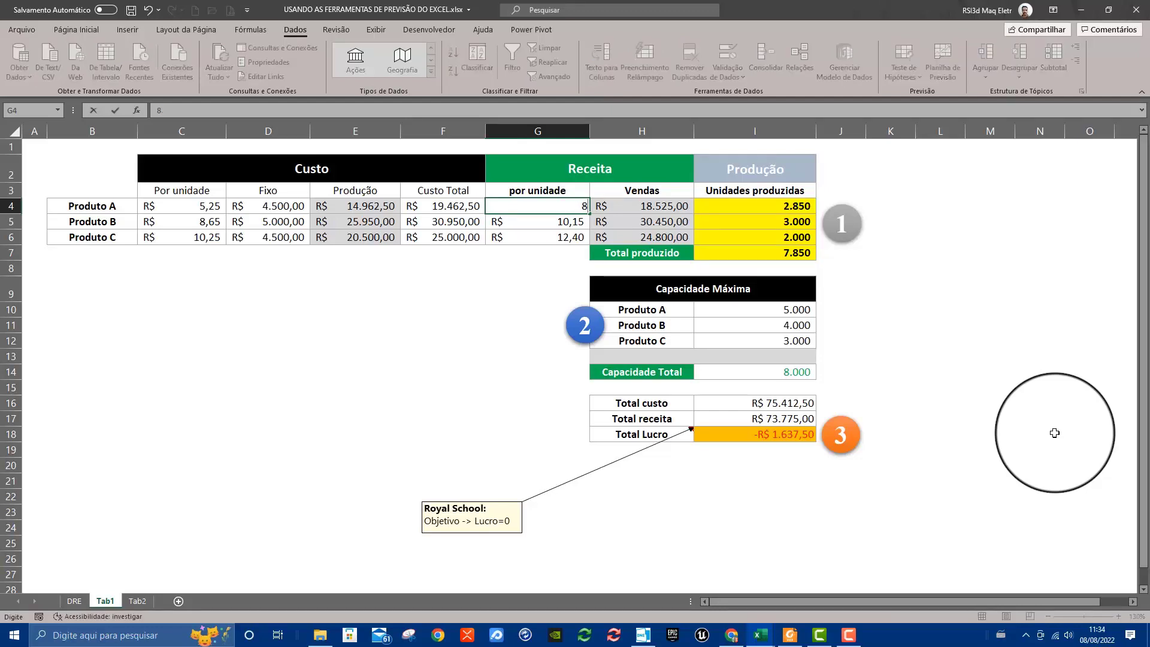
pyautogui.write(',50')
pyautogui.press('Return')
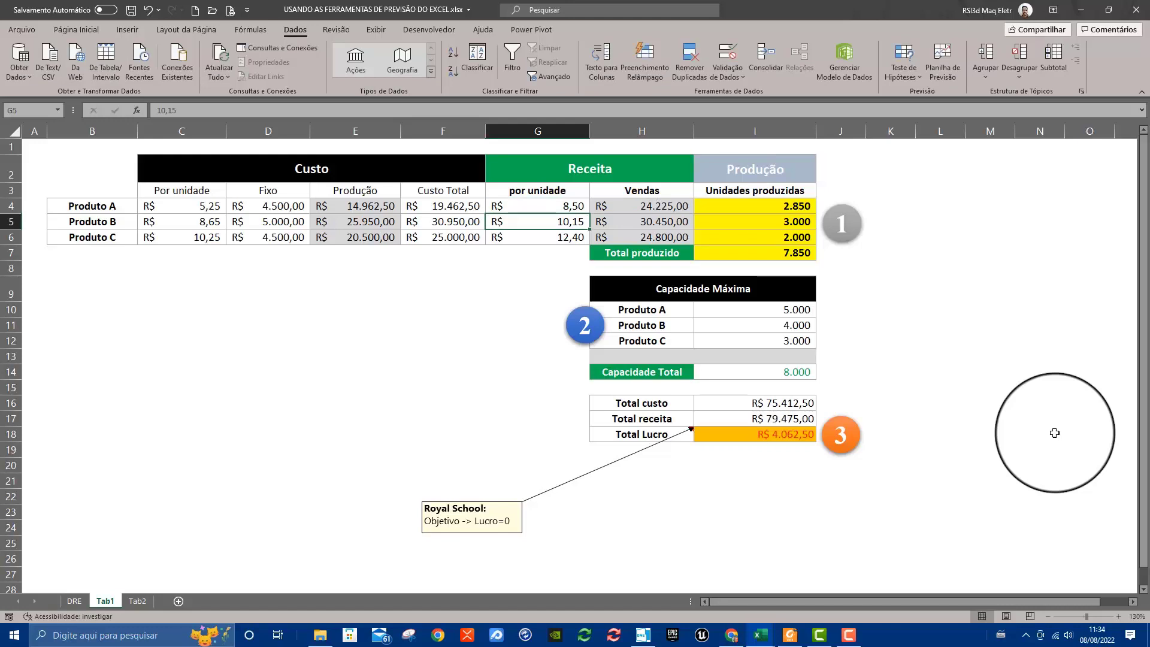
pyautogui.write('13')
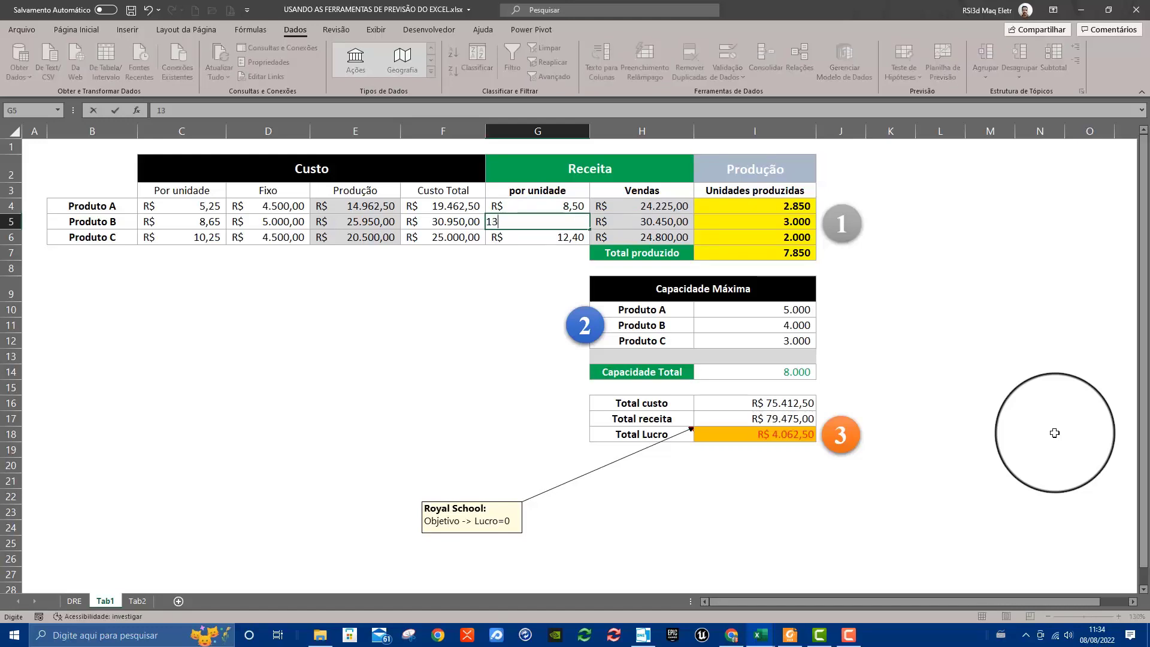
pyautogui.press('Return')
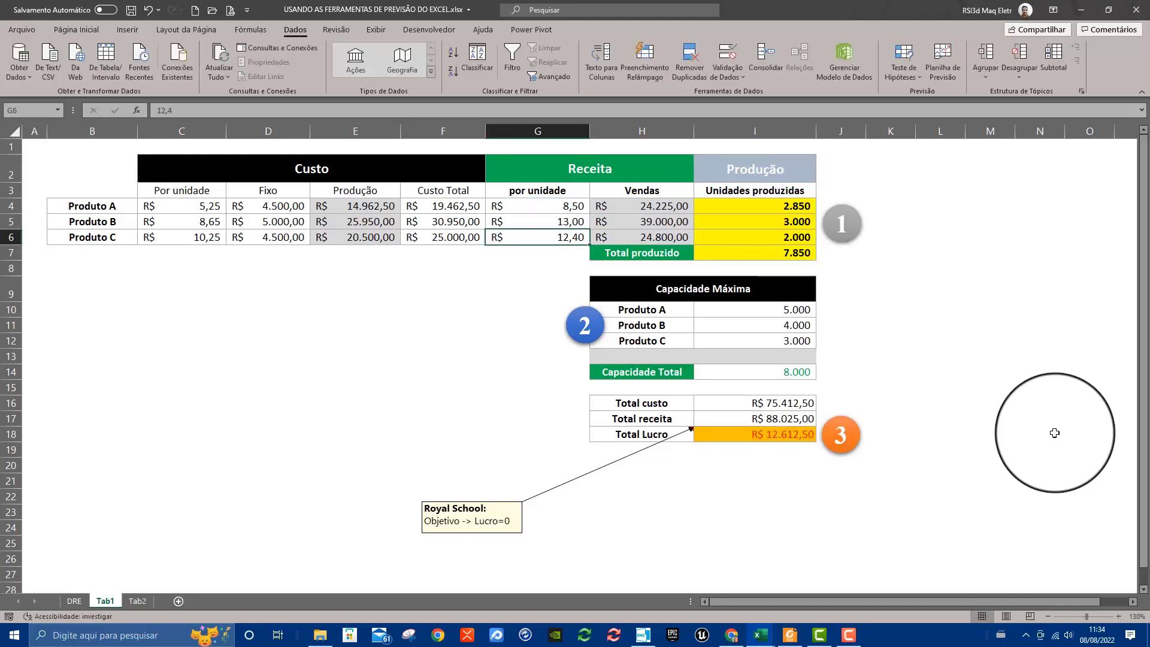
pyautogui.write('15')
pyautogui.press('Return')
pyautogui.press('Up')
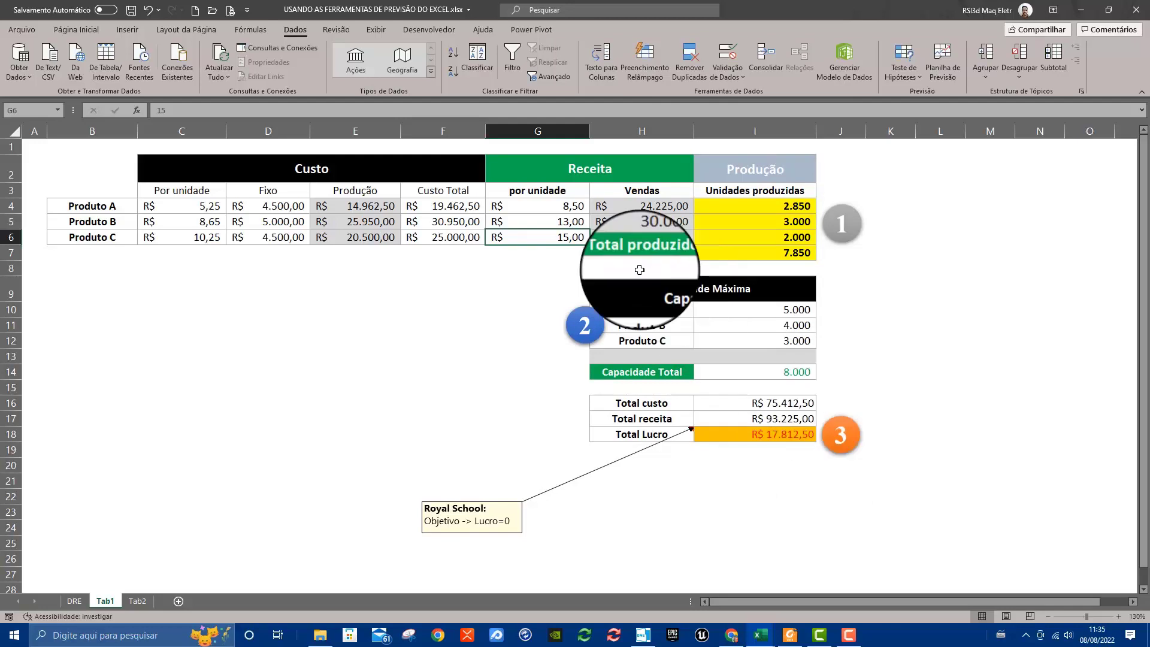
# Set Produto B's Receita por unidade in G5 to 10
pyautogui.click(560, 216)
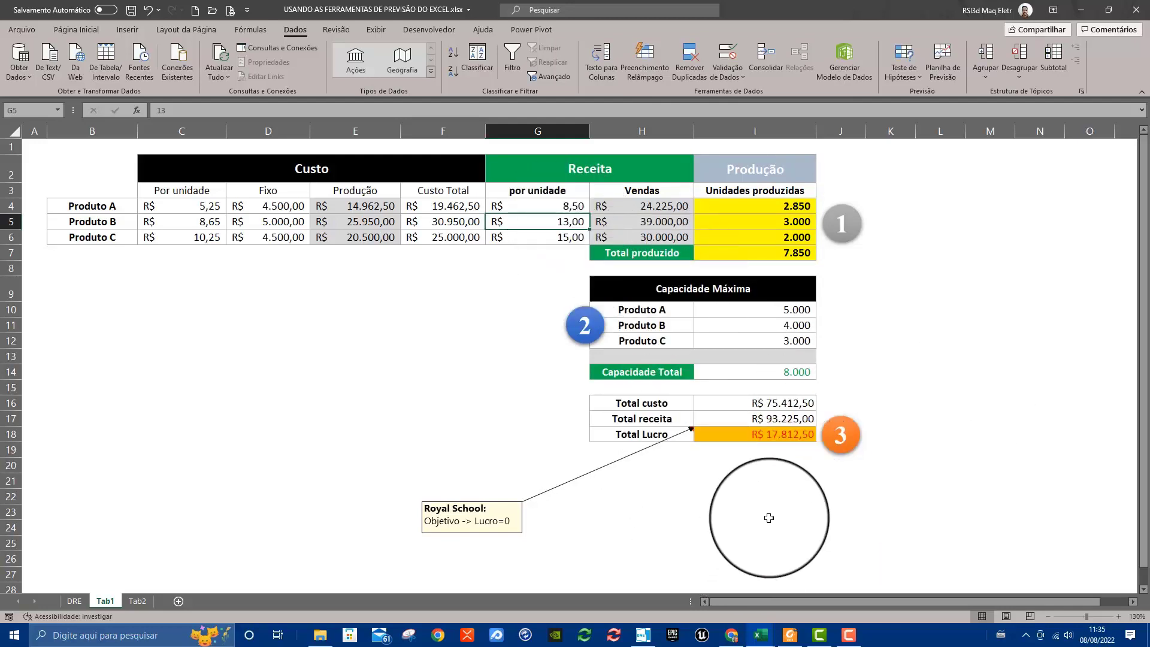
pyautogui.write('10')
pyautogui.press('Return')
pyautogui.press('Up')
# Reopen the Scenario Manager and show Meta Exportação 1 followed by Meta Exportação 2 to examine Total Lucro
pyautogui.click(914, 77)
pyautogui.click(918, 94)
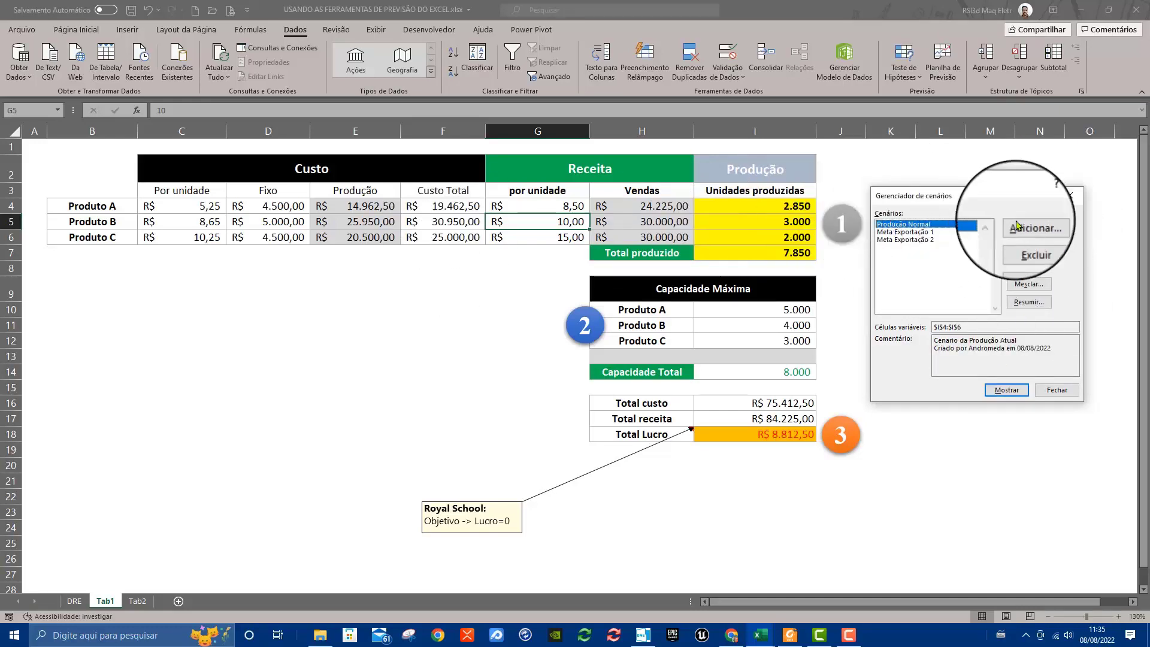
pyautogui.click(961, 235)
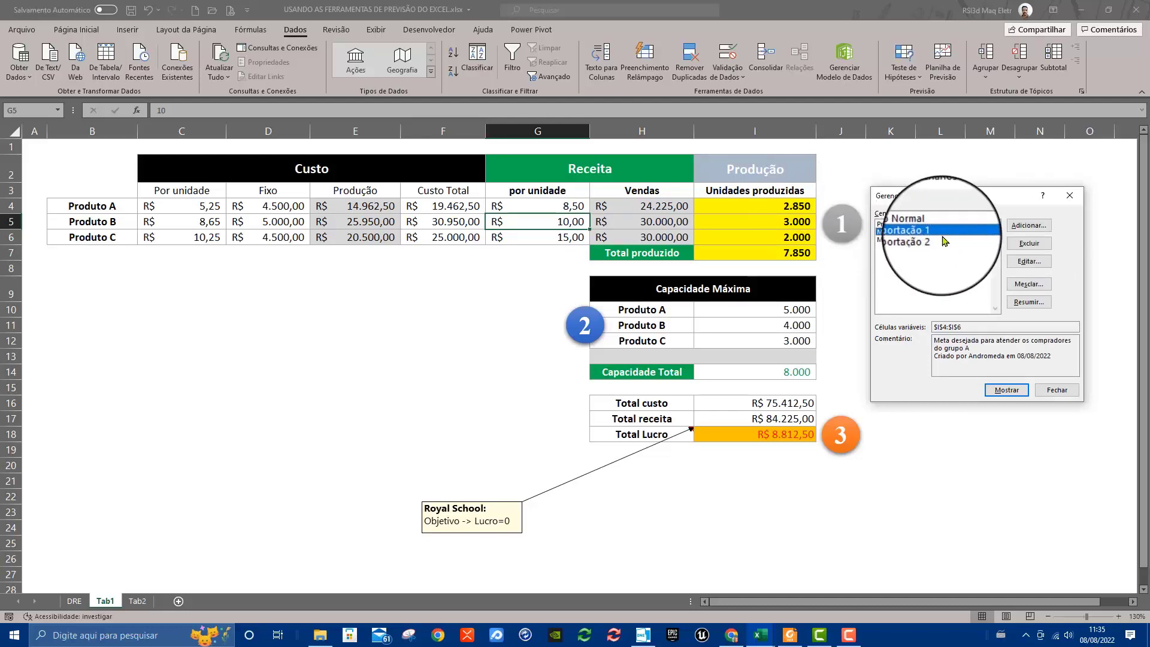
pyautogui.click(1009, 390)
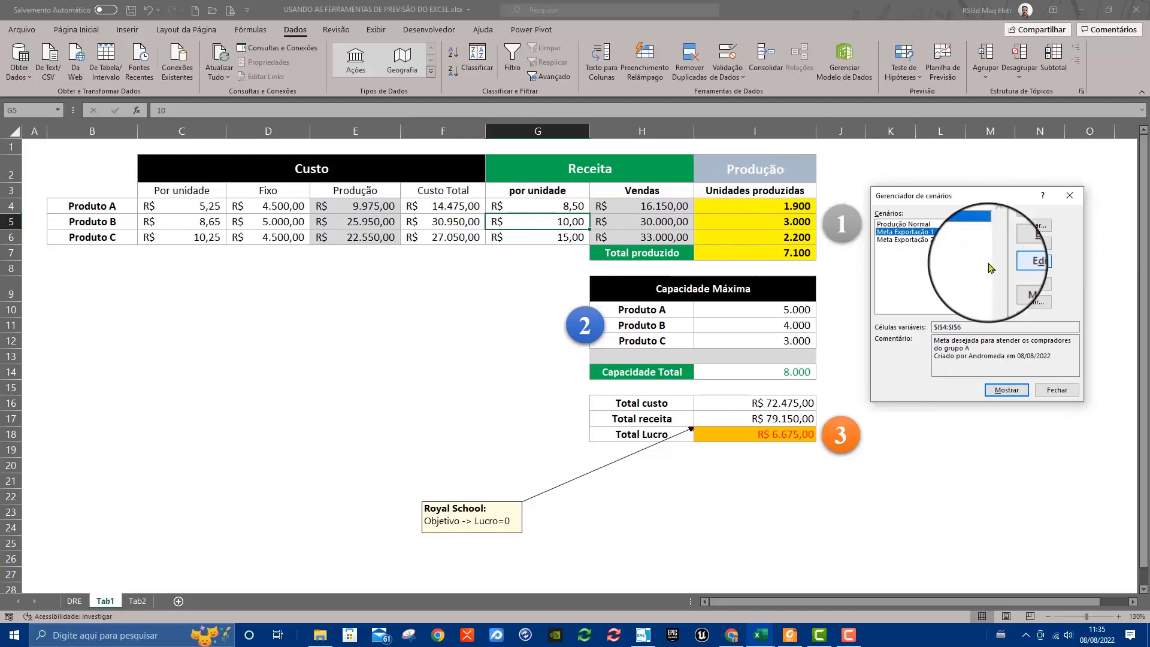
pyautogui.click(908, 239)
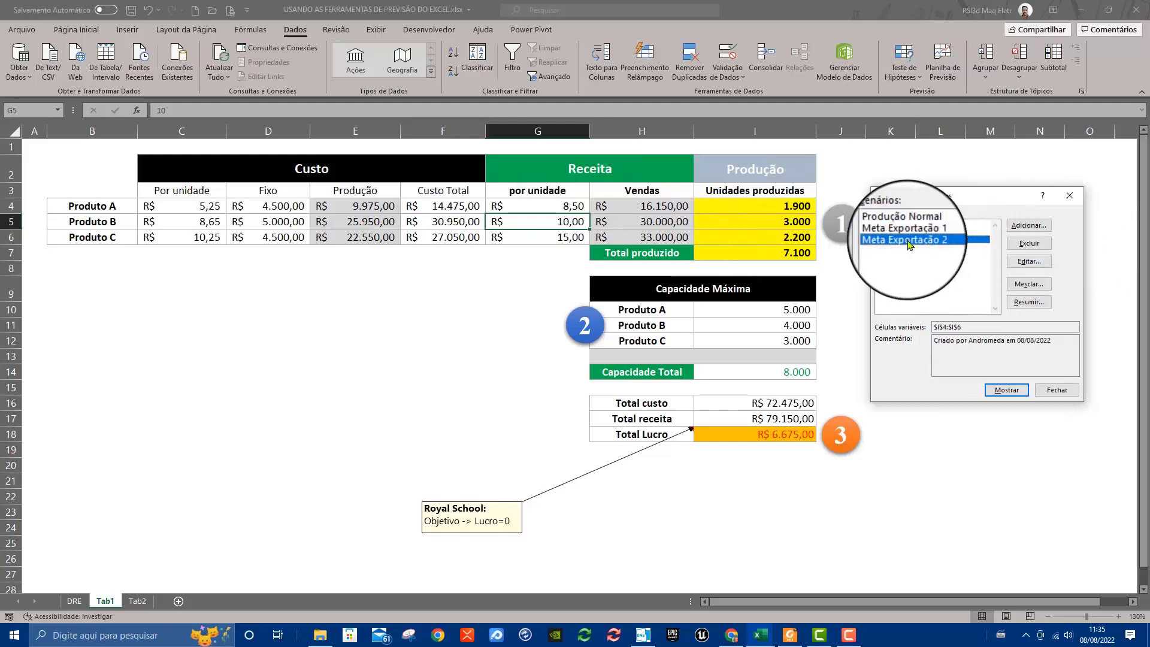
pyautogui.click(1013, 391)
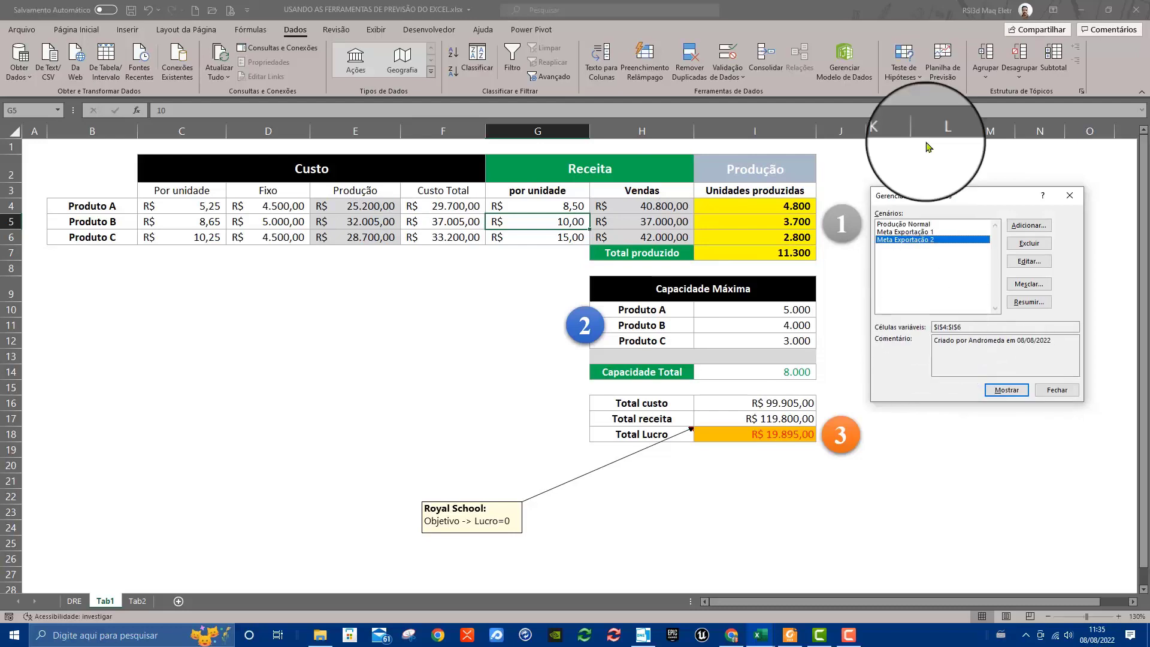
# Show Produção Normal, Meta Exportação 1 and Meta Exportação 2 in turn, and close the Scenario Manager with the last one applied
pyautogui.click(904, 224)
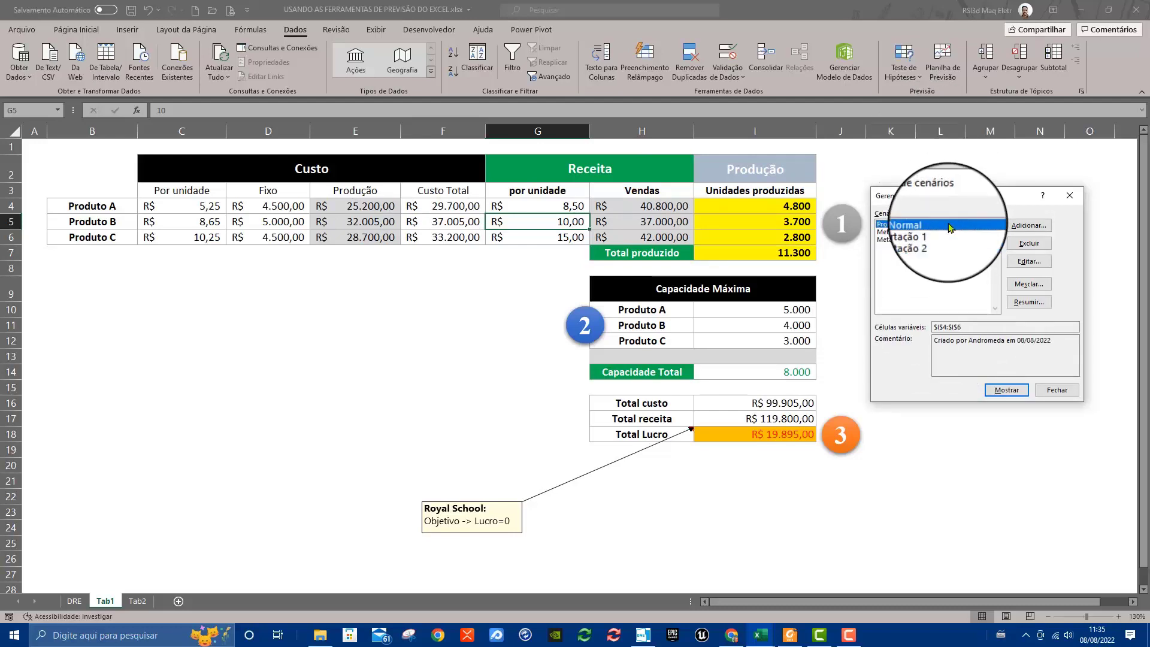
pyautogui.click(1008, 390)
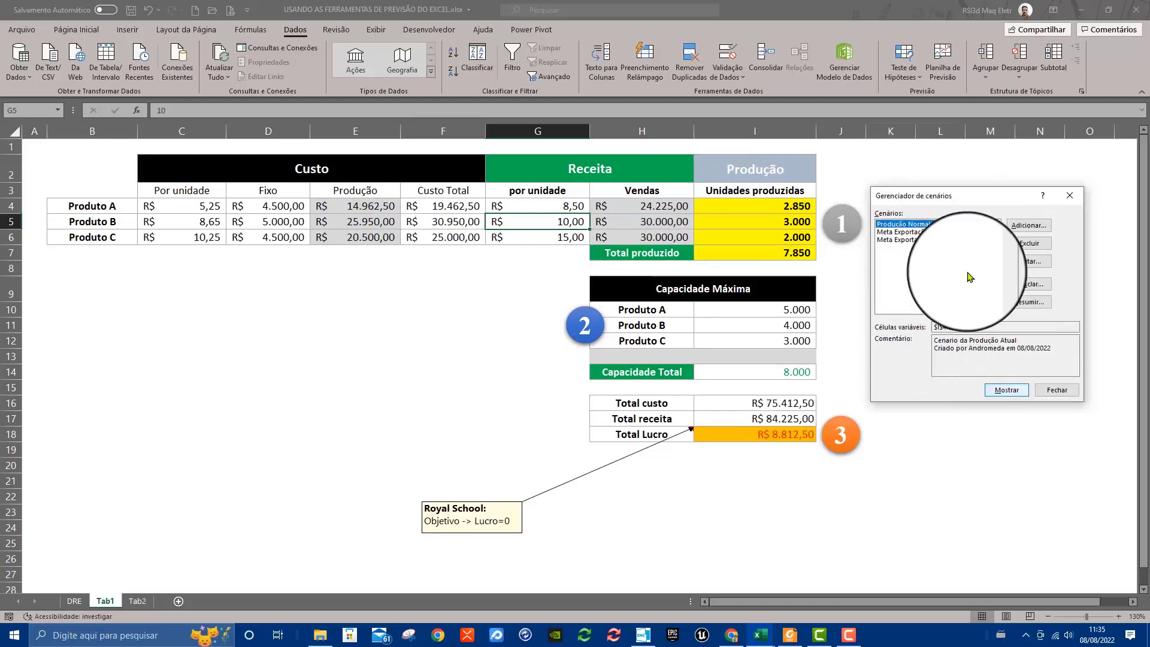
pyautogui.click(903, 232)
pyautogui.click(1018, 393)
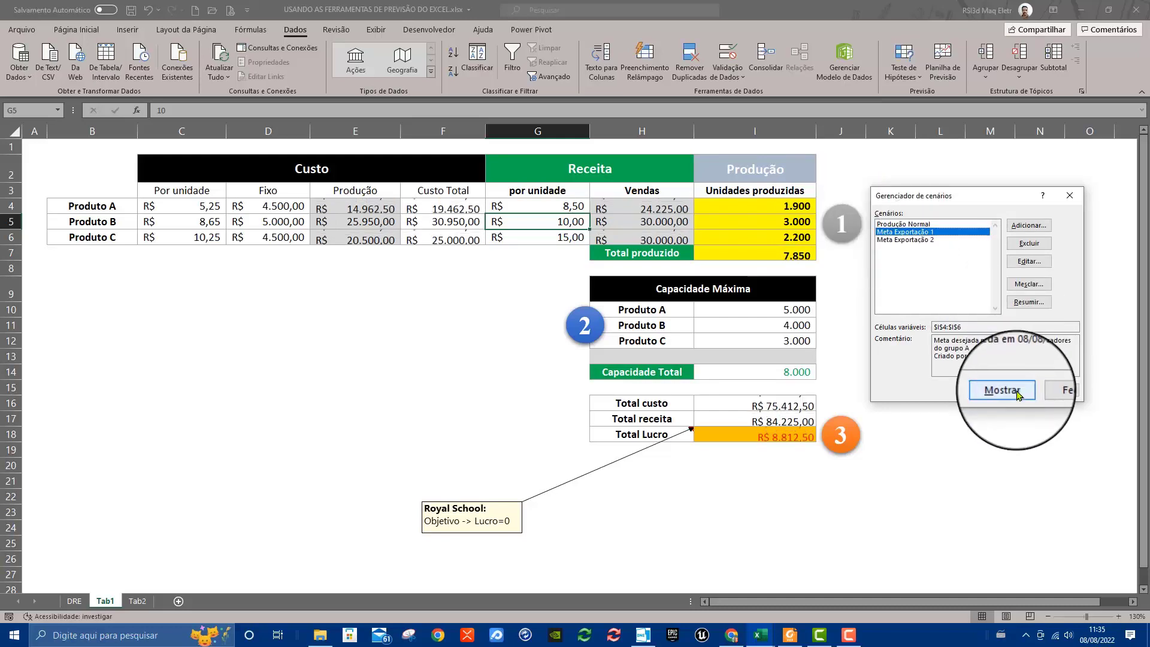
pyautogui.click(936, 241)
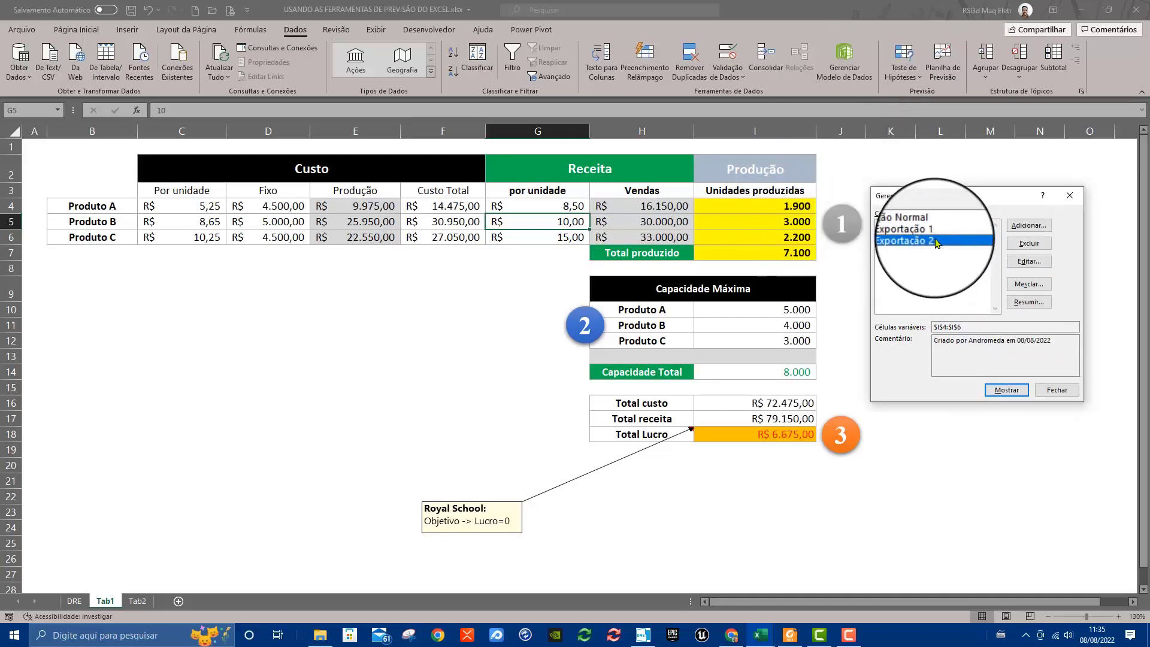
pyautogui.click(1018, 393)
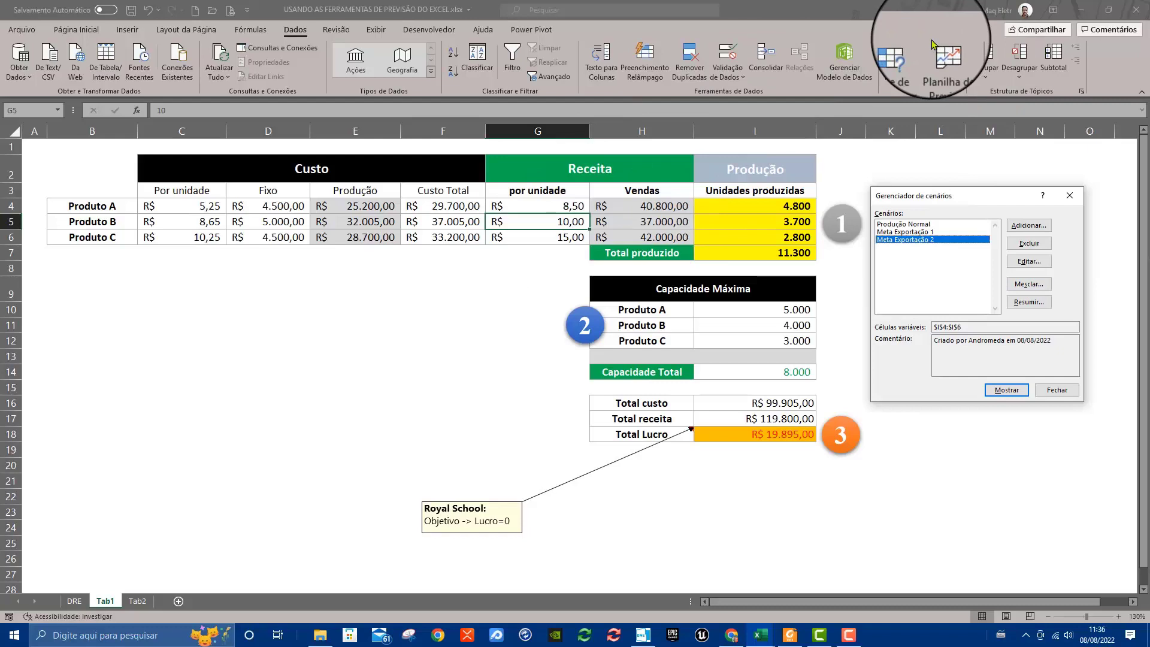
pyautogui.click(1058, 391)
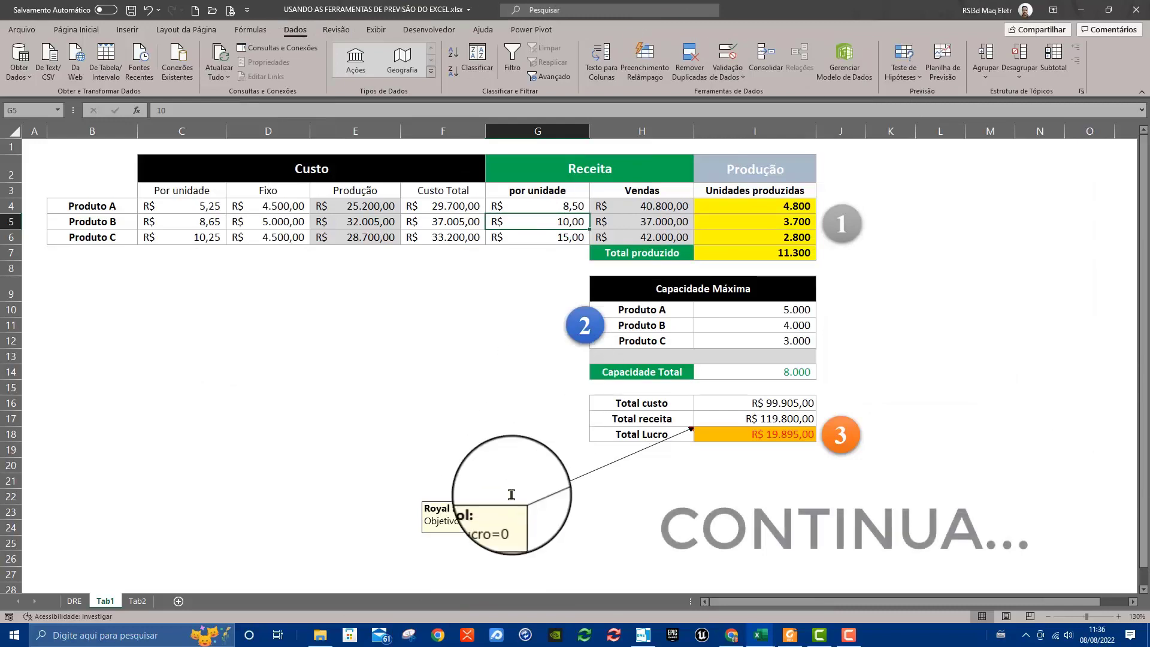
# Go to the Tab2 sheet containing the Tabela de Financiamento
pyautogui.click(134, 601)
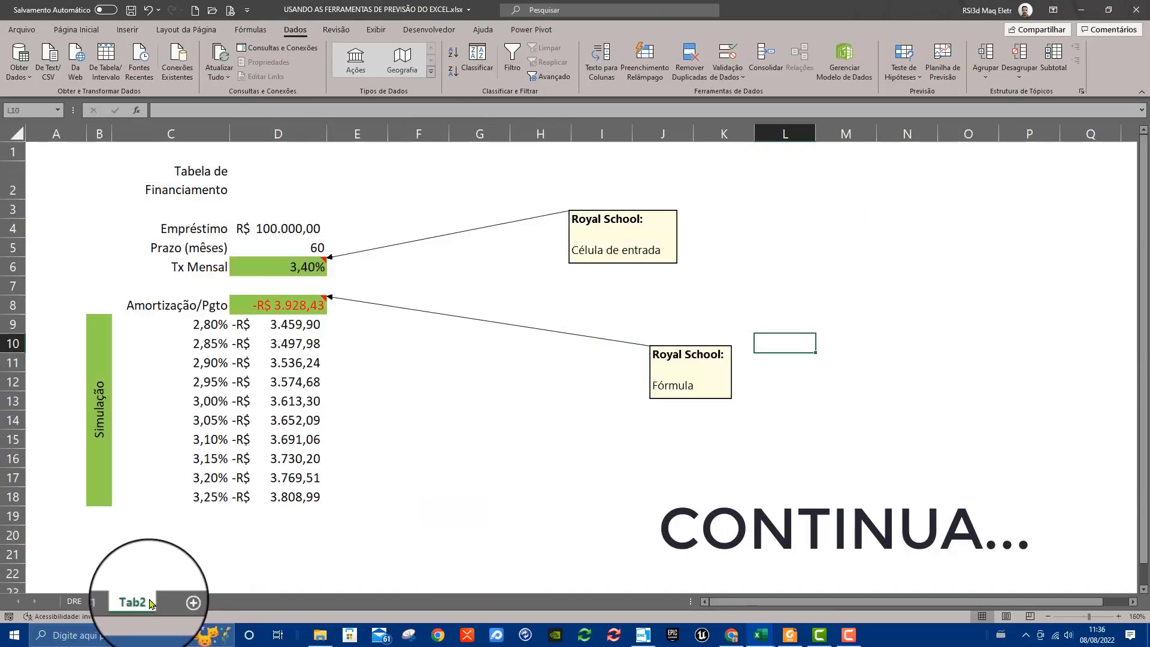